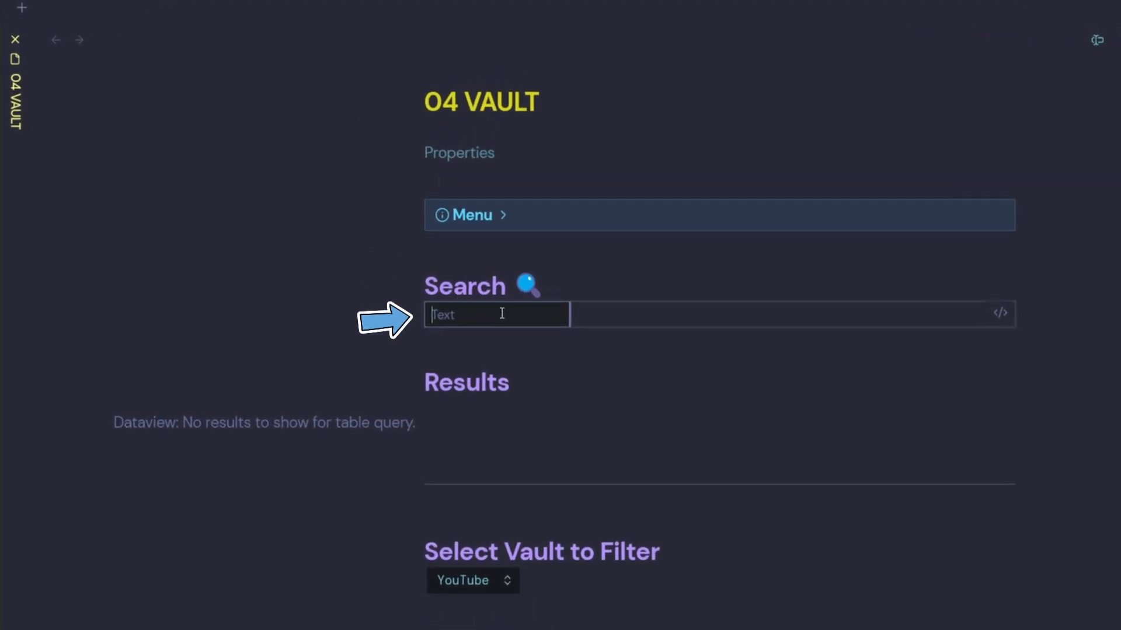
Look over the search field, results area and vault filter options in the 04 VAULT note.
click(466, 308)
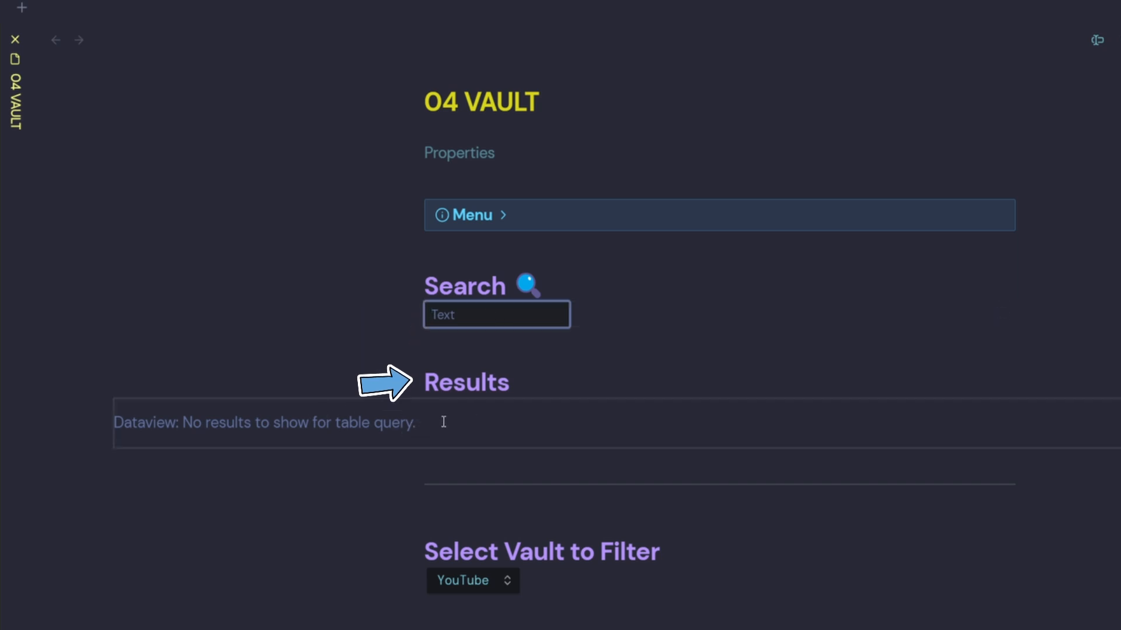
scroll(444, 422, down, 4)
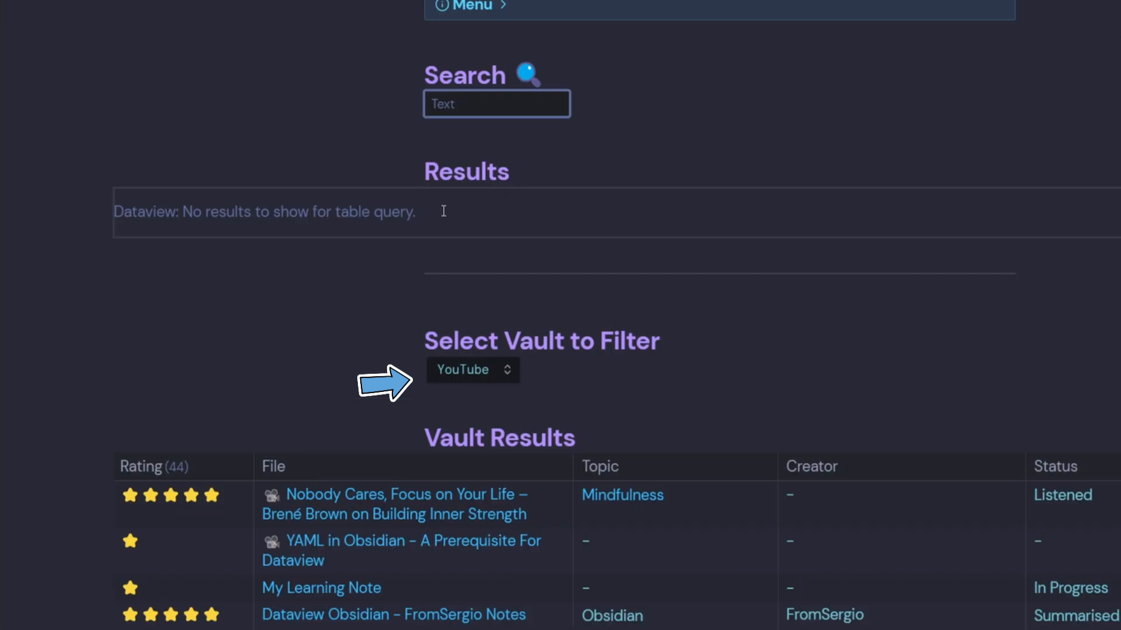
click(505, 374)
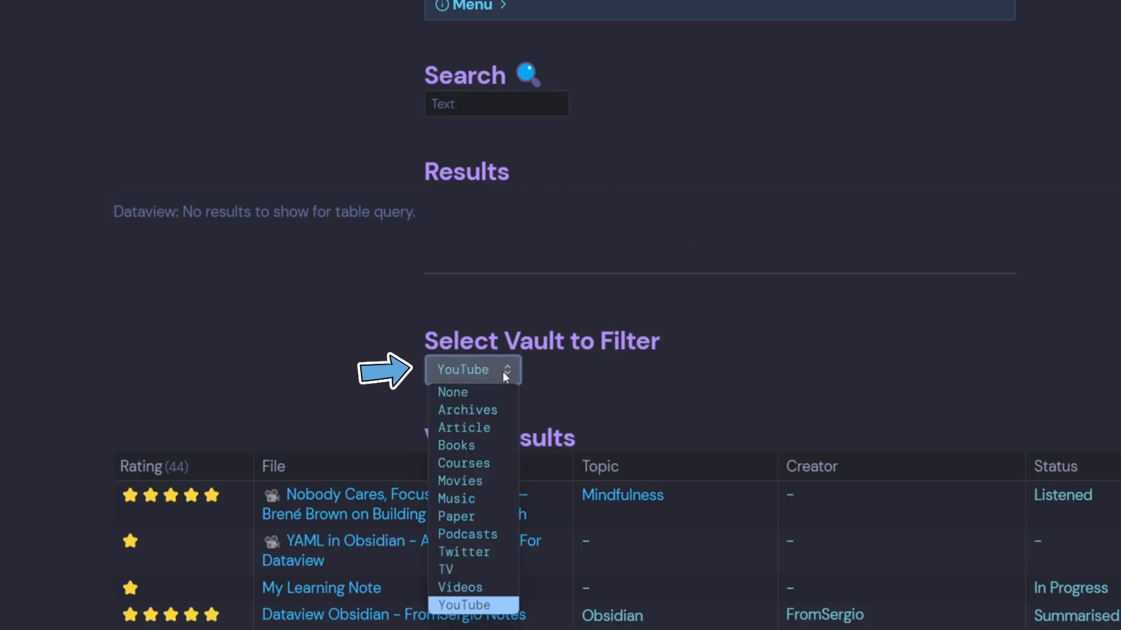
click(502, 371)
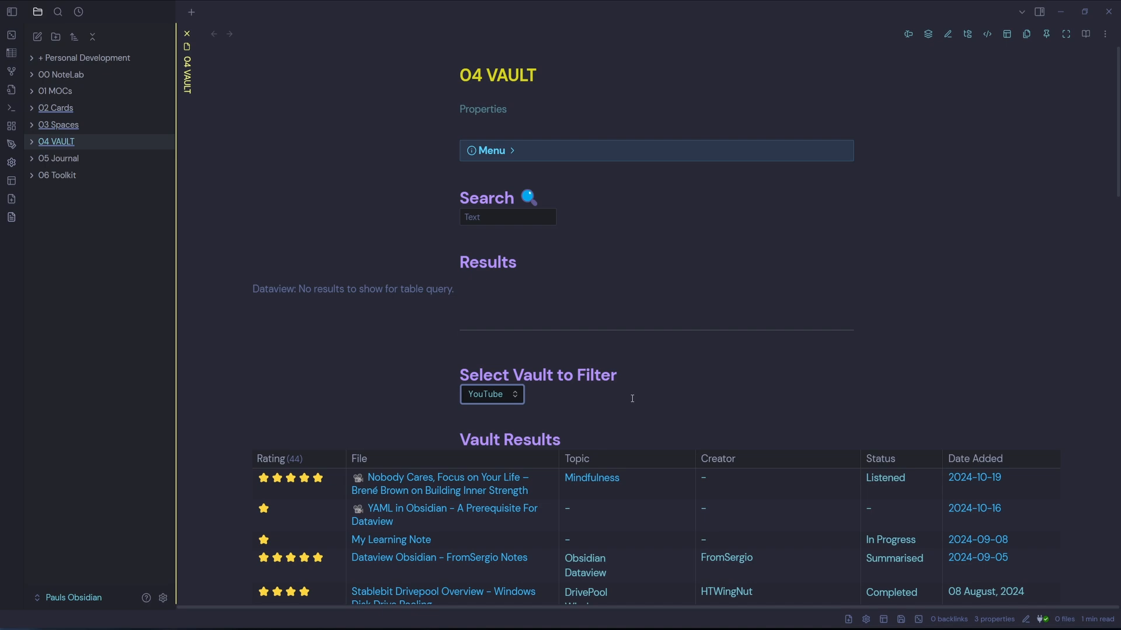
Load the Template Directory workspace layout and look through its list of templates.
key(ctrl+shift+l)
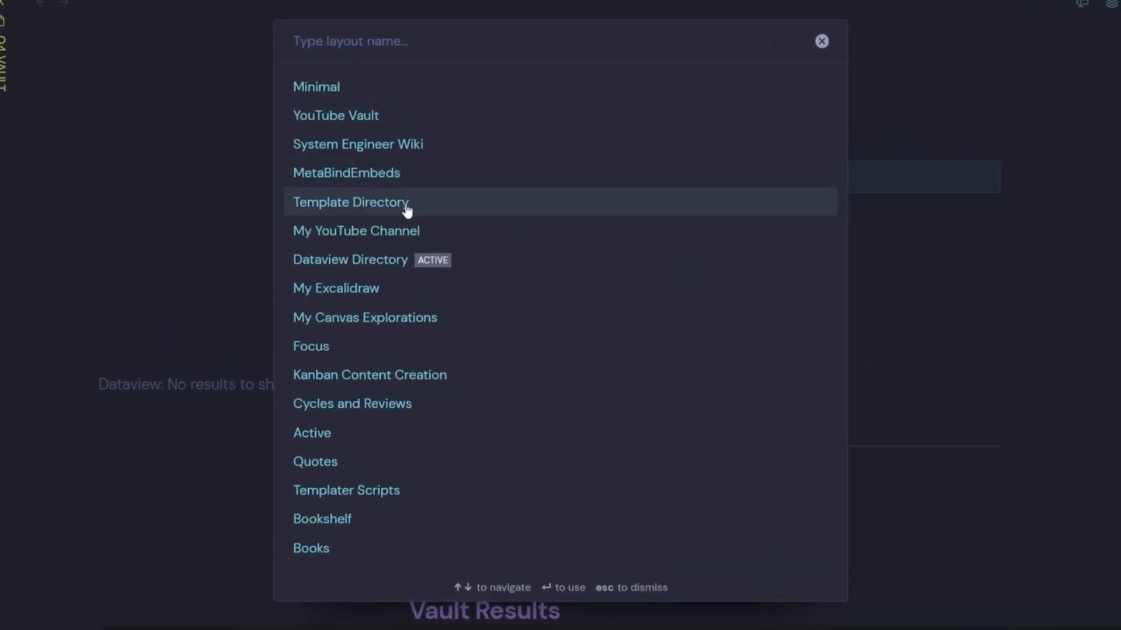
click(409, 210)
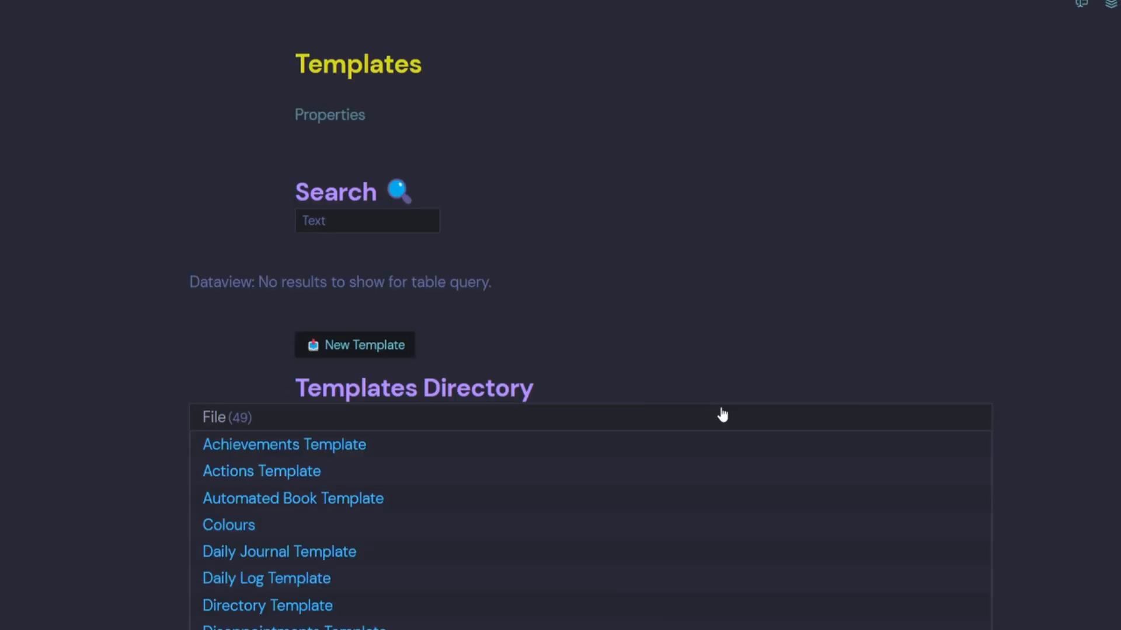
scroll(356, 484, down, 7)
scroll(358, 519, up, 7)
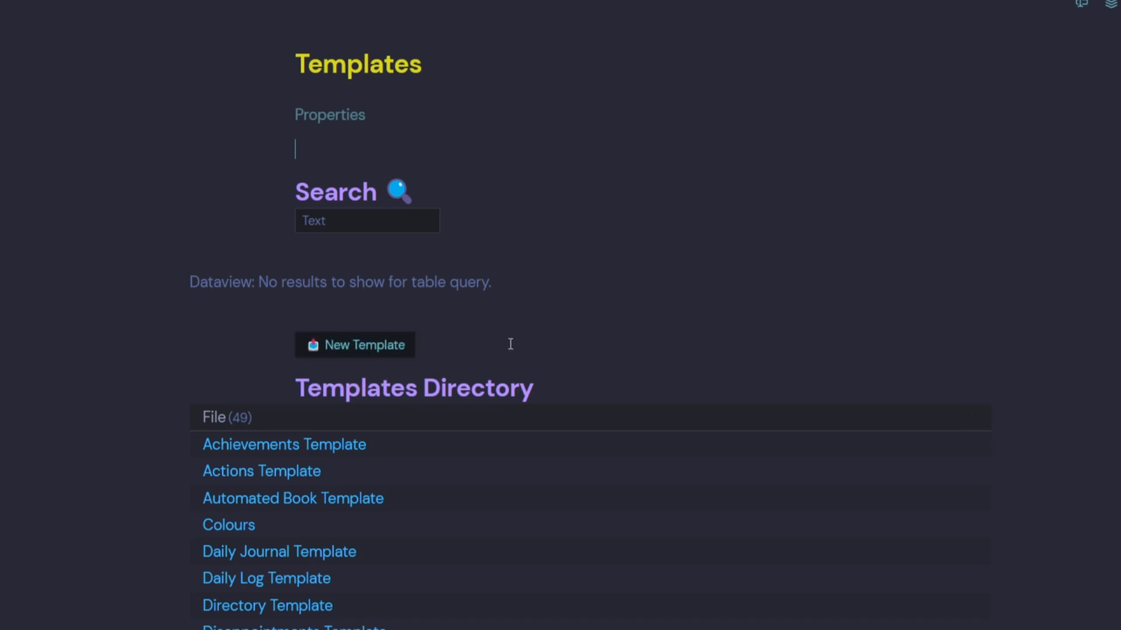
Look through the Templates folder inside 06 Toolkit in the file explorer, and hide the explorer again.
click(14, 16)
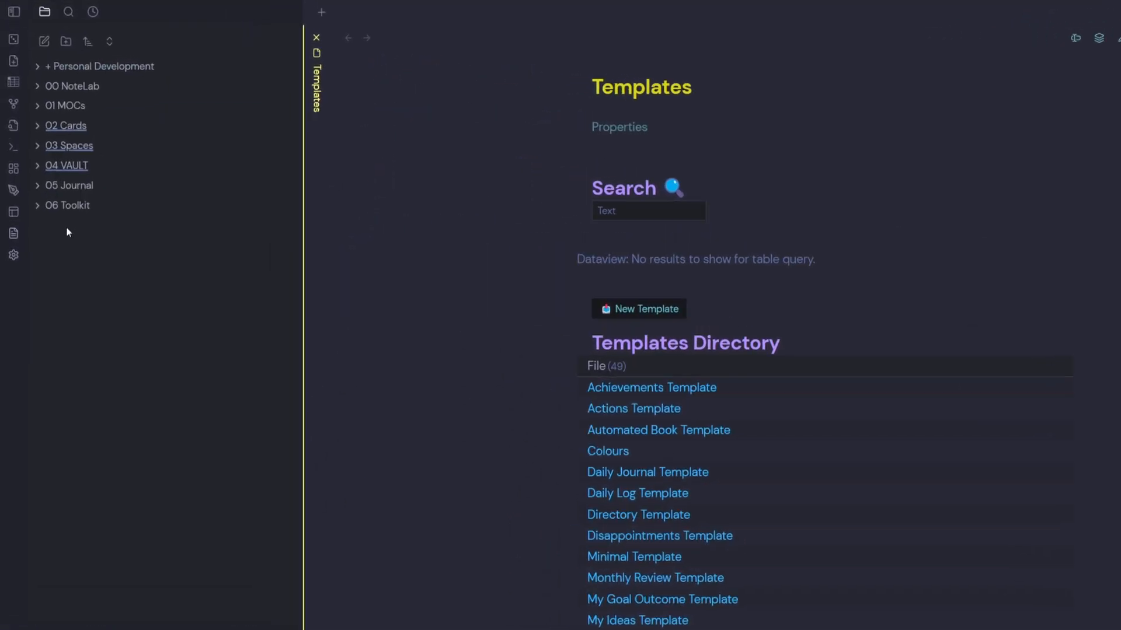
click(38, 199)
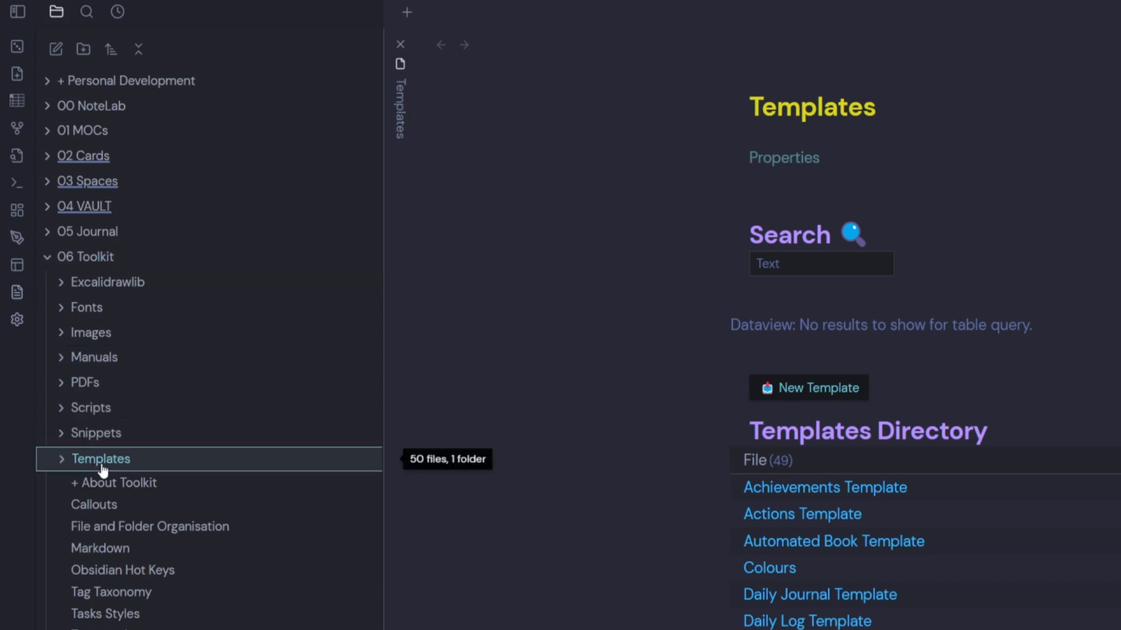
click(59, 466)
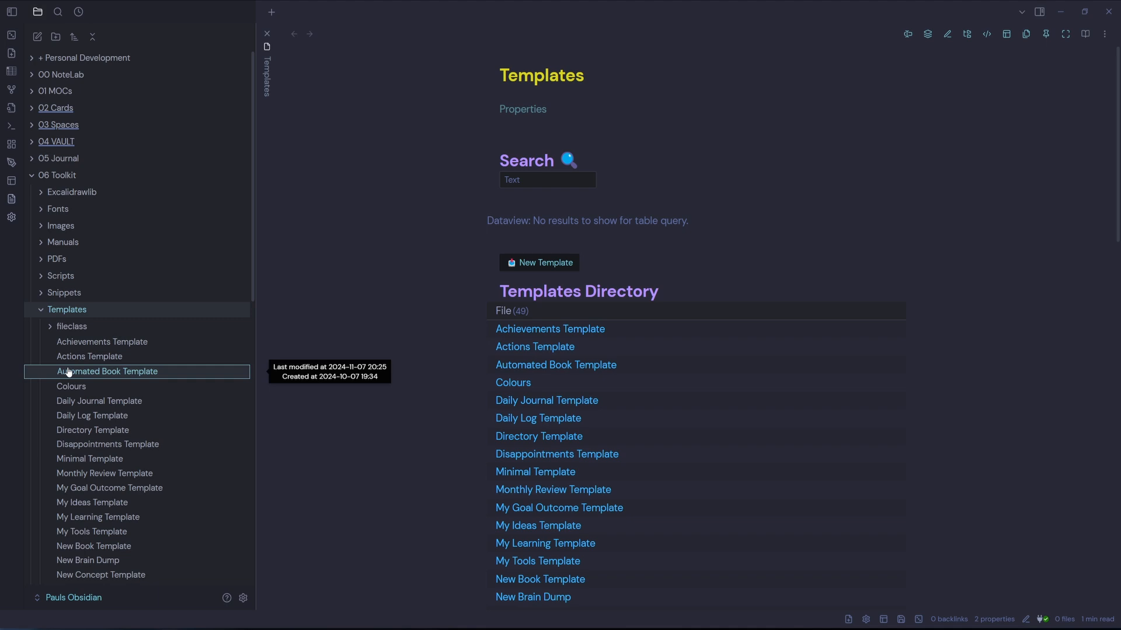
click(12, 11)
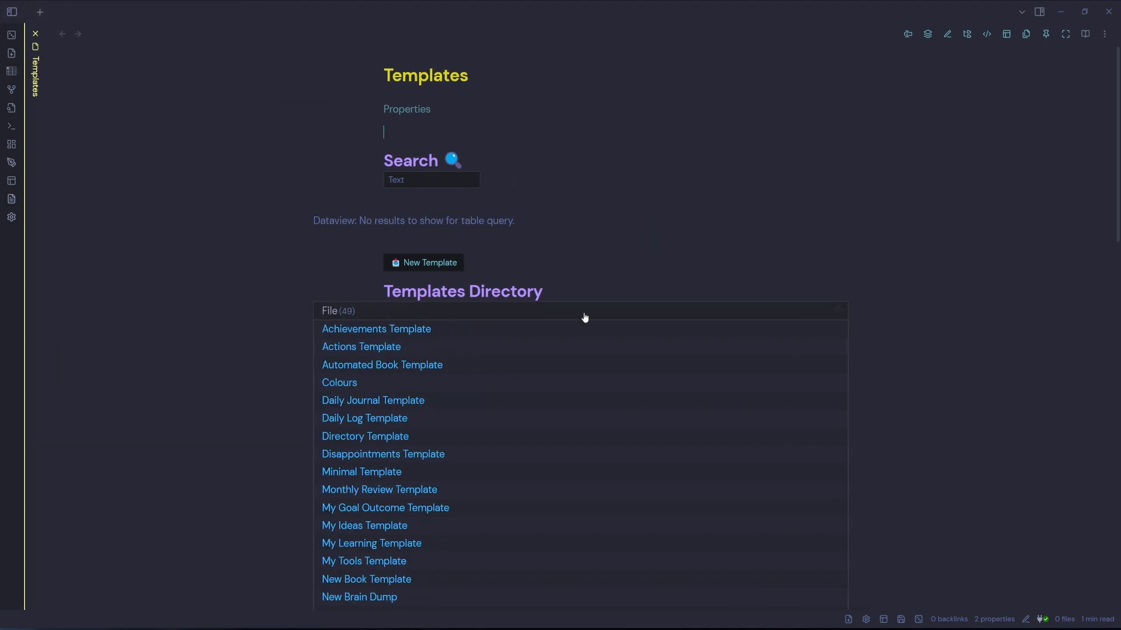
Reload the Template Directory workspace layout and open Directory Template by searching the templates for "direc".
click(884, 623)
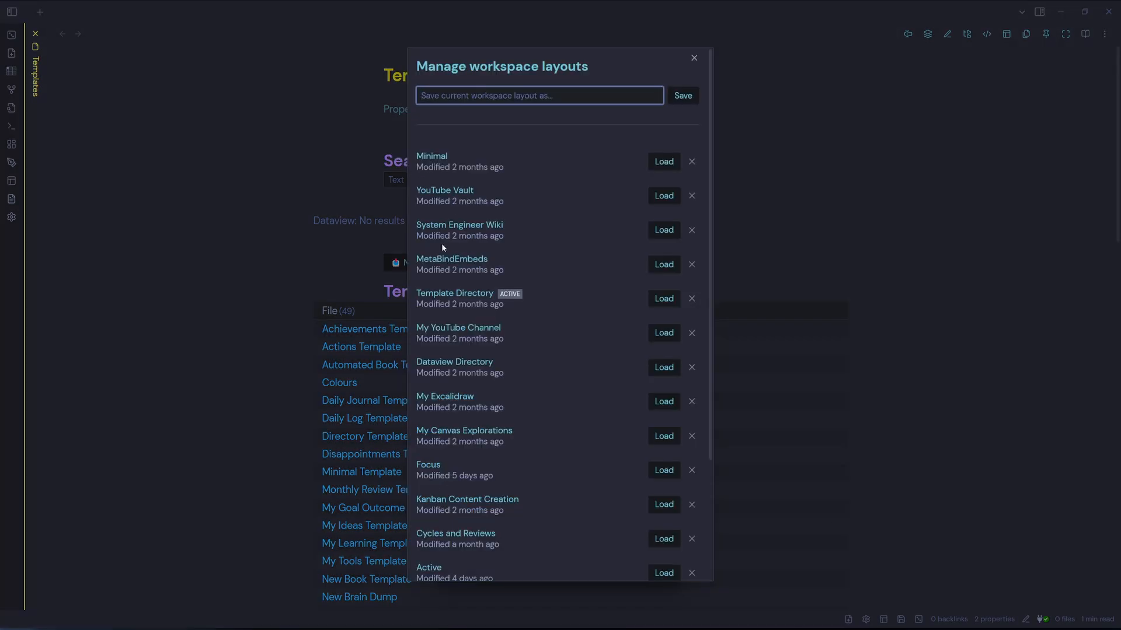
click(664, 298)
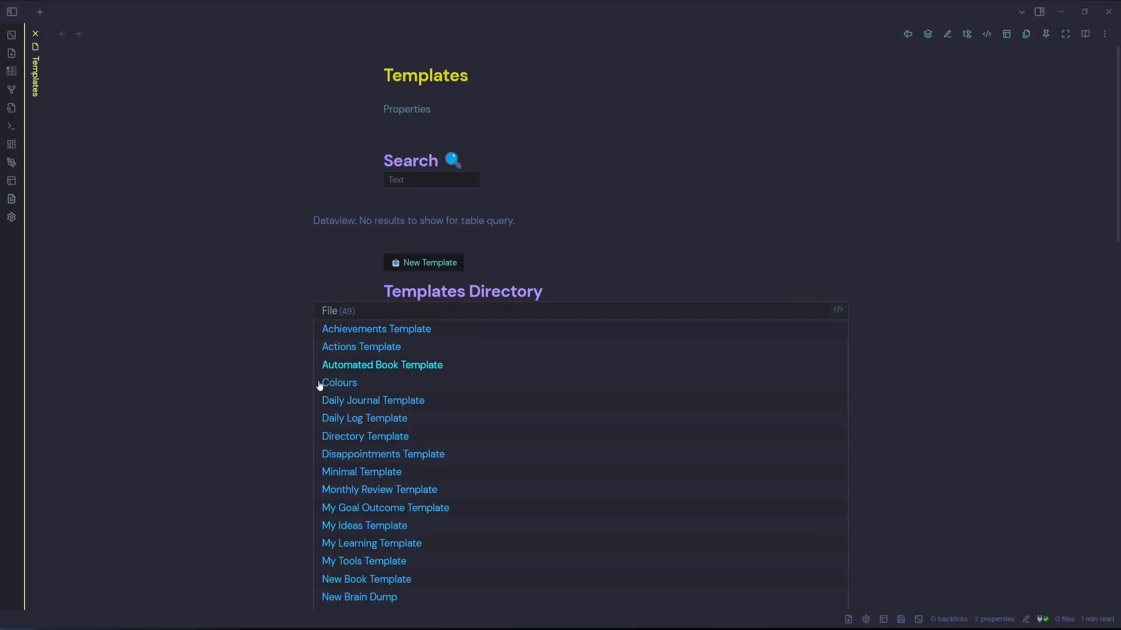
click(434, 182)
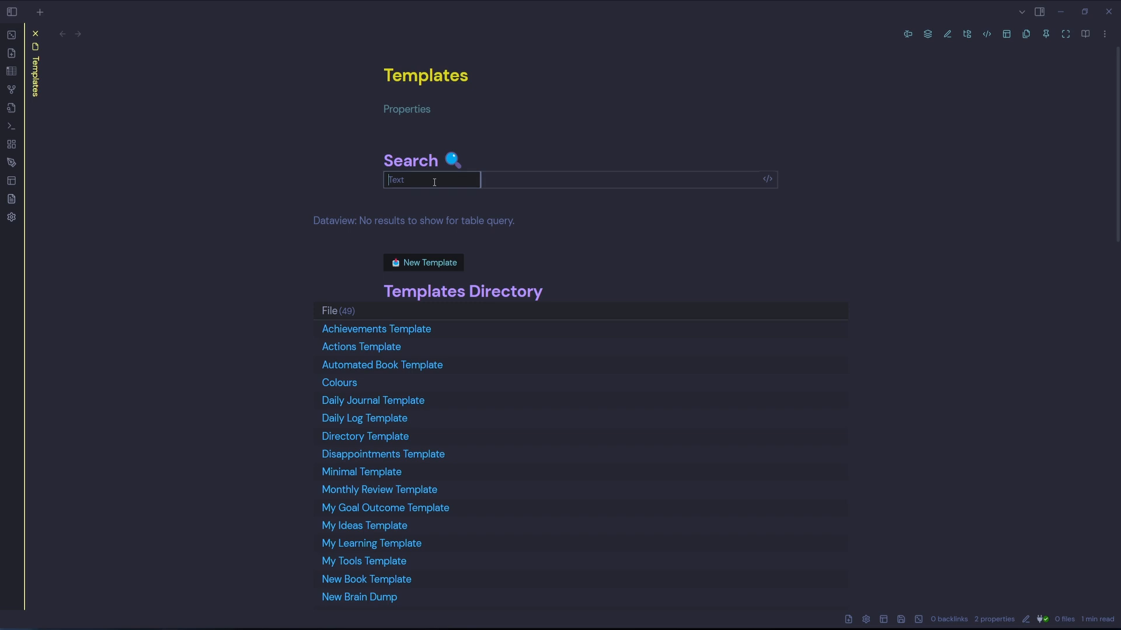
text(direc)
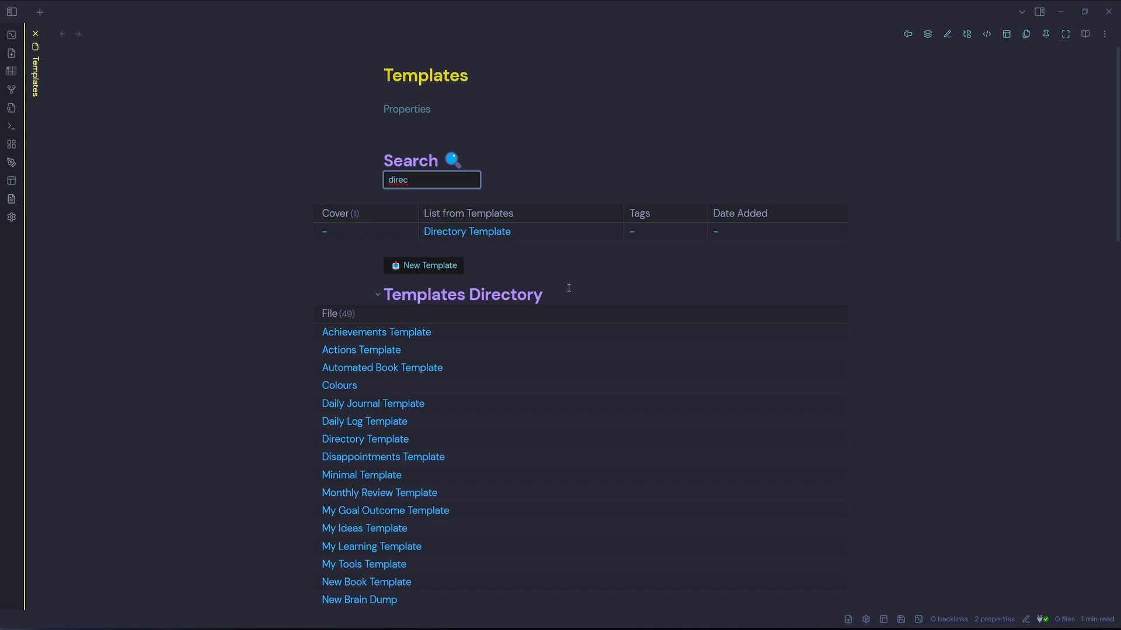
click(489, 234)
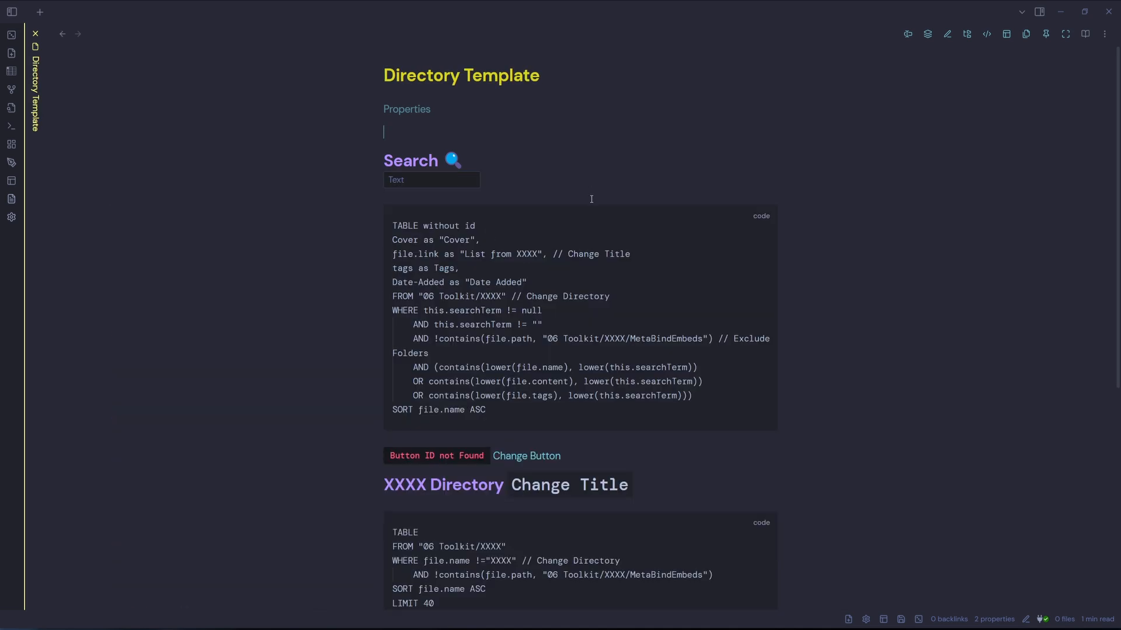
Show the file explorer and expand the Snippets folder inside 06 Toolkit.
click(11, 11)
click(56, 175)
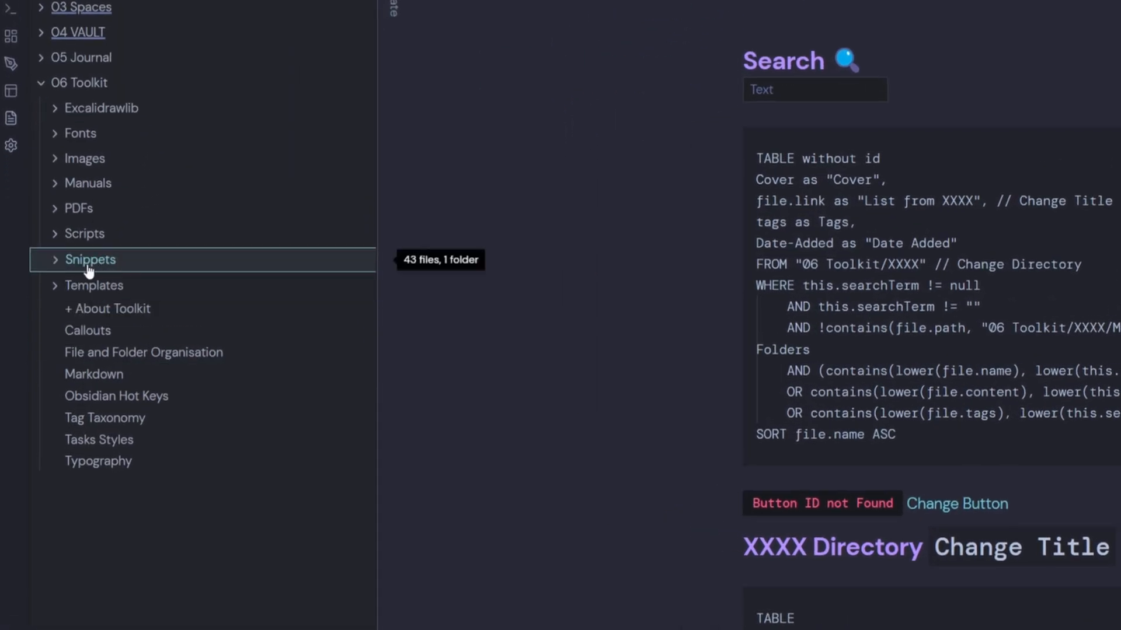
click(56, 268)
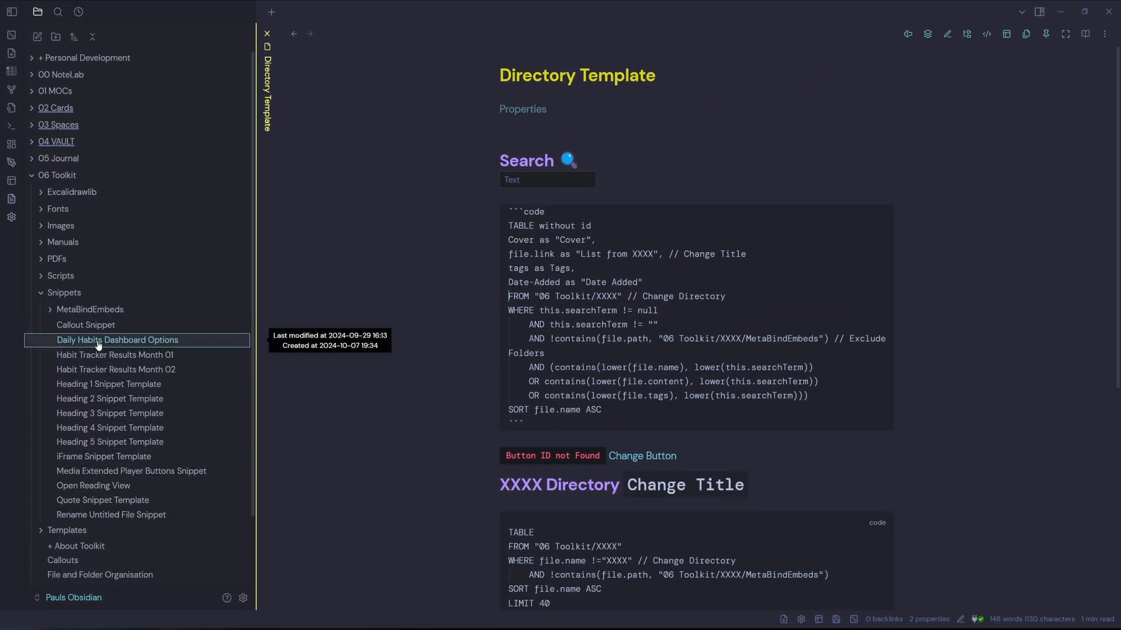
Open the MetaBindEmbeds folder note, review its search area and embeds table, and close it.
click(73, 315)
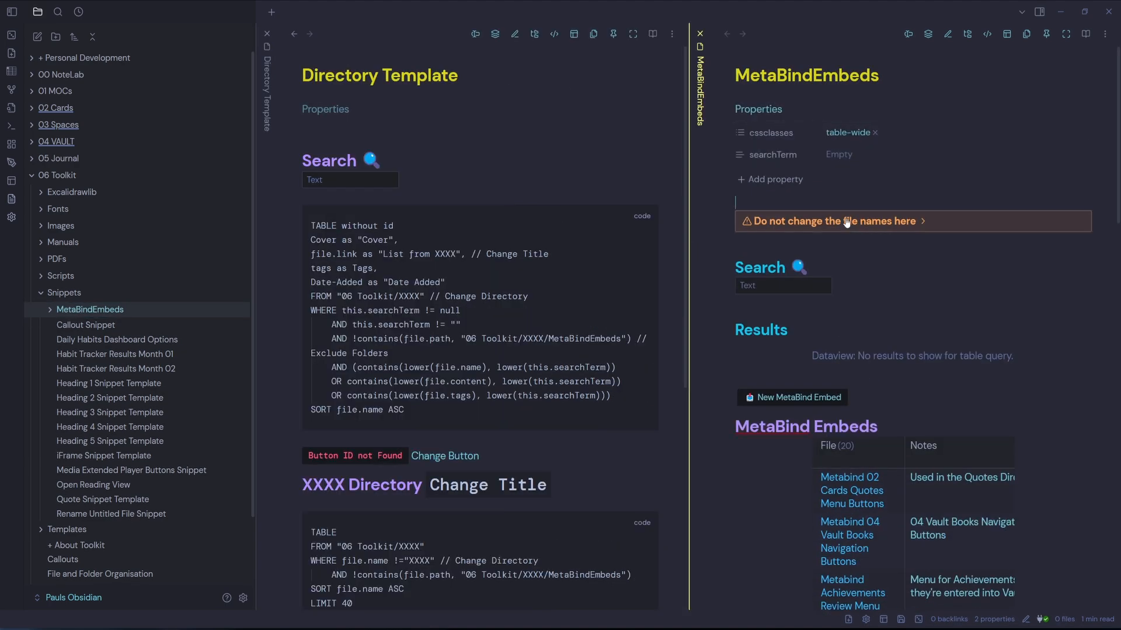
click(817, 217)
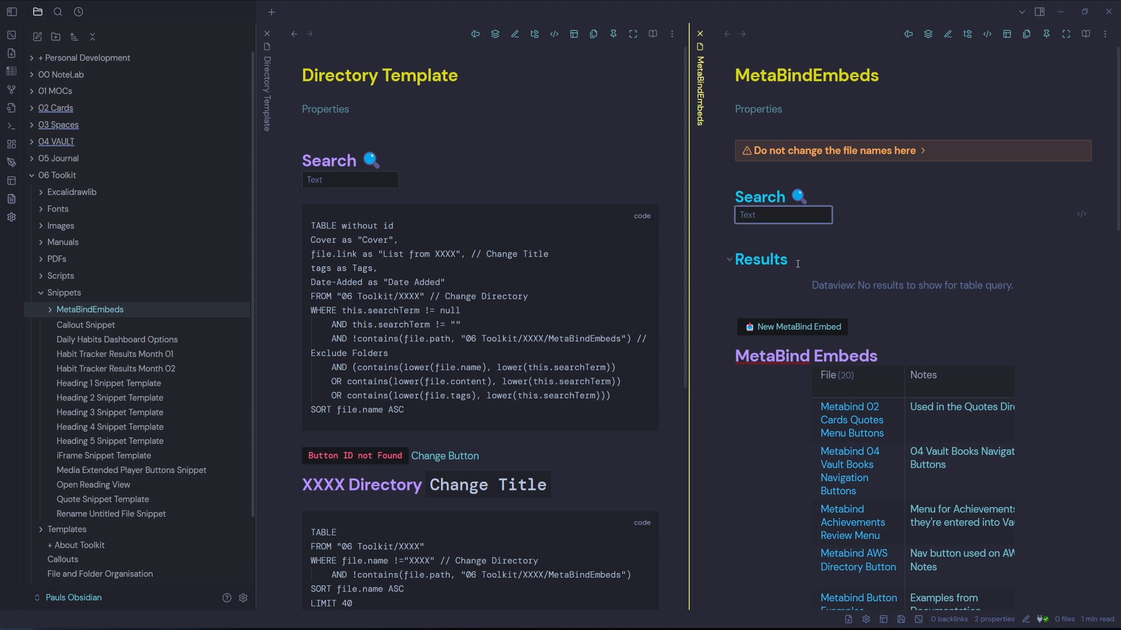
scroll(828, 292, down, 5)
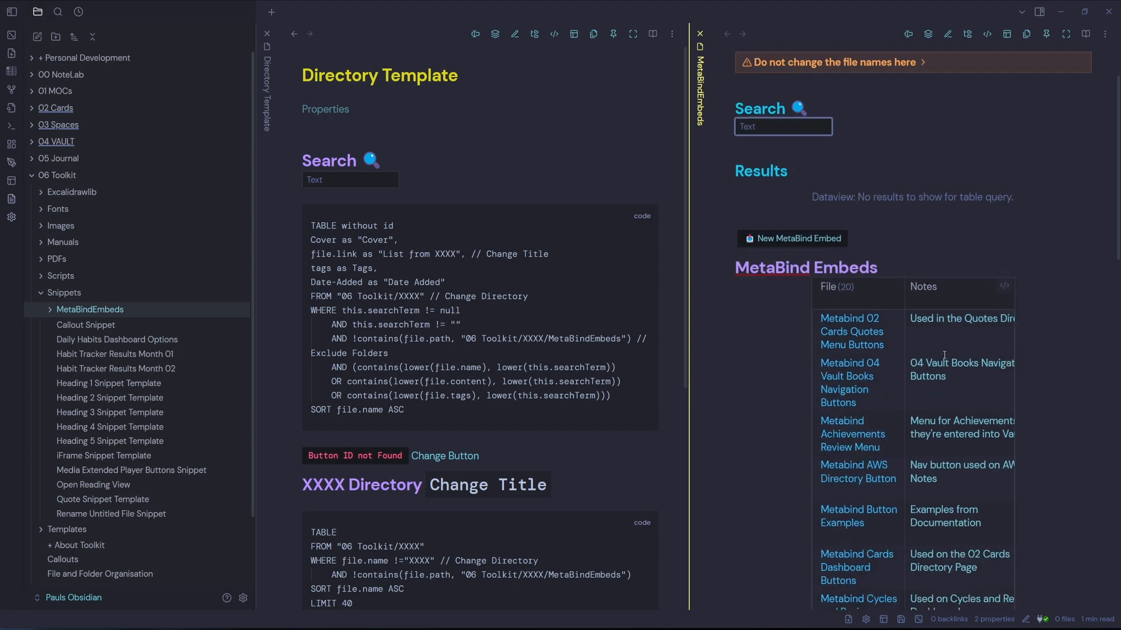
scroll(869, 114, down, 3)
scroll(901, 328, up, 10)
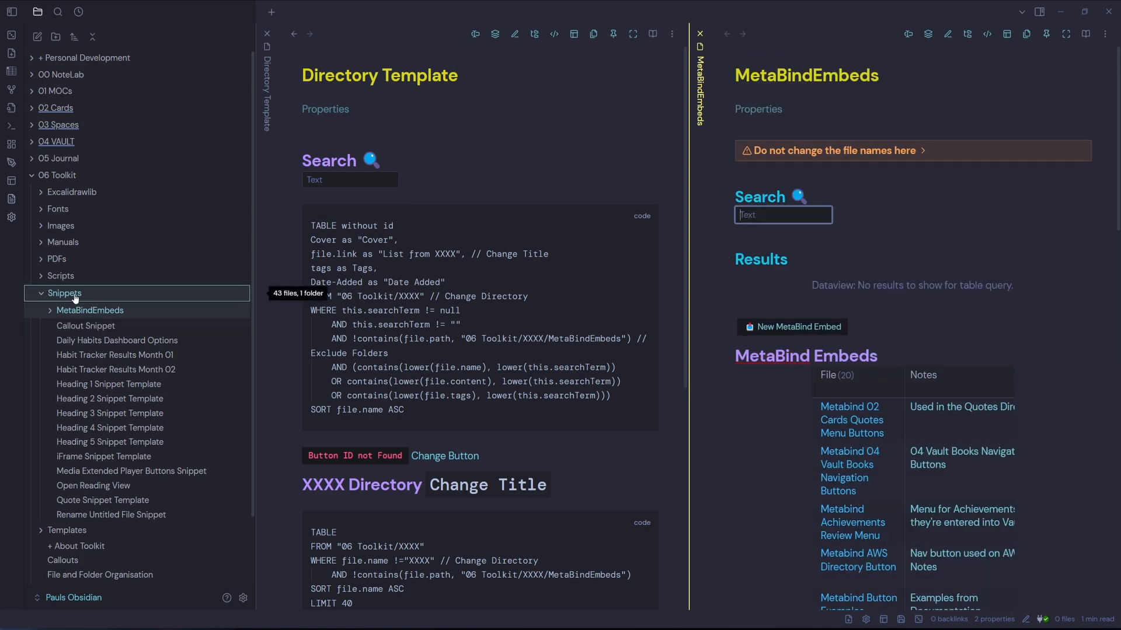
click(700, 33)
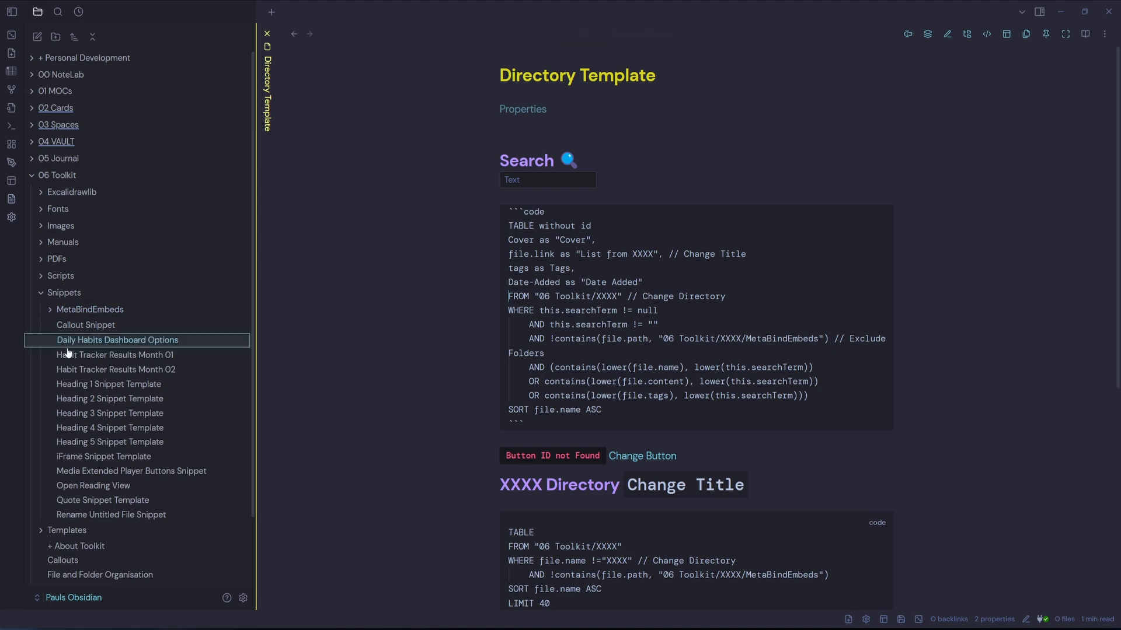
Search the community plugins for "folder notes" and view the Folder notes plugin page.
click(244, 599)
text(folder)
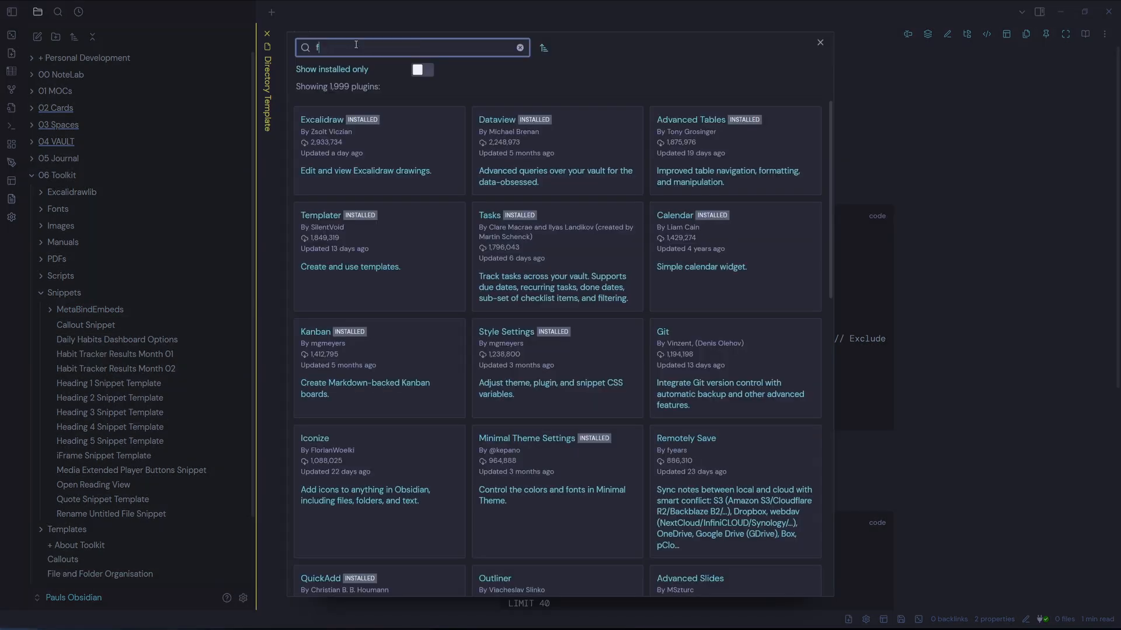
text(notes)
click(504, 356)
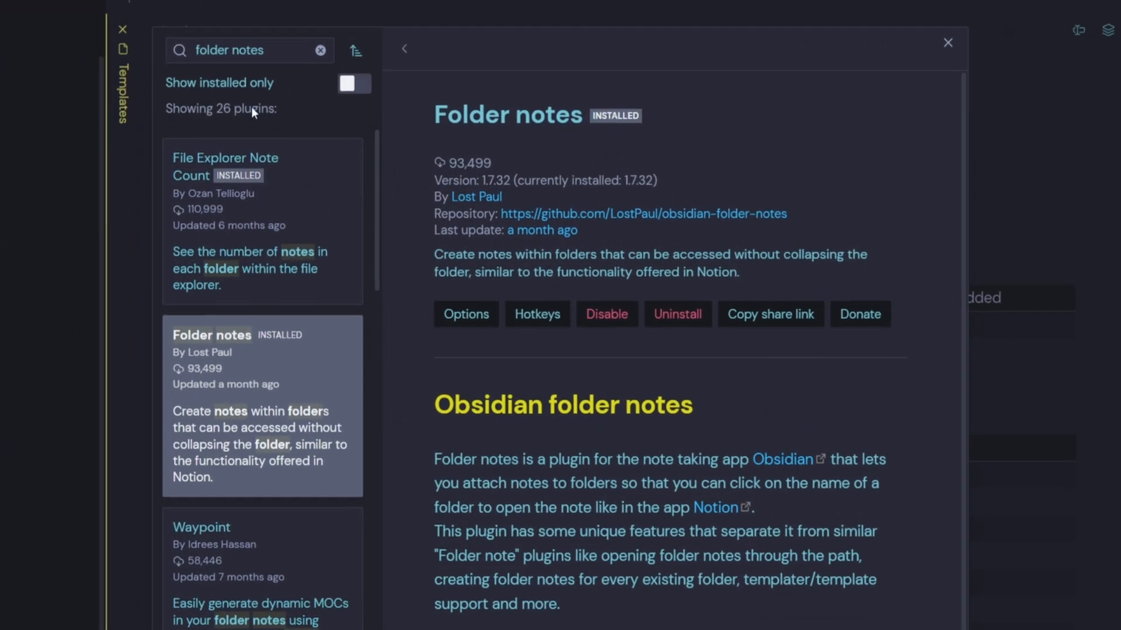
Replace the plugin search with "dataview" and view the Dataview plugin page.
key(BackSpace)
key(BackSpace)
key(BackSpace)
key(BackSpace)
key(BackSpace)
key(BackSpace)
key(BackSpace)
key(BackSpace)
key(BackSpace)
key(BackSpace)
key(BackSpace)
key(BackSpace)
text(dataview)
click(261, 193)
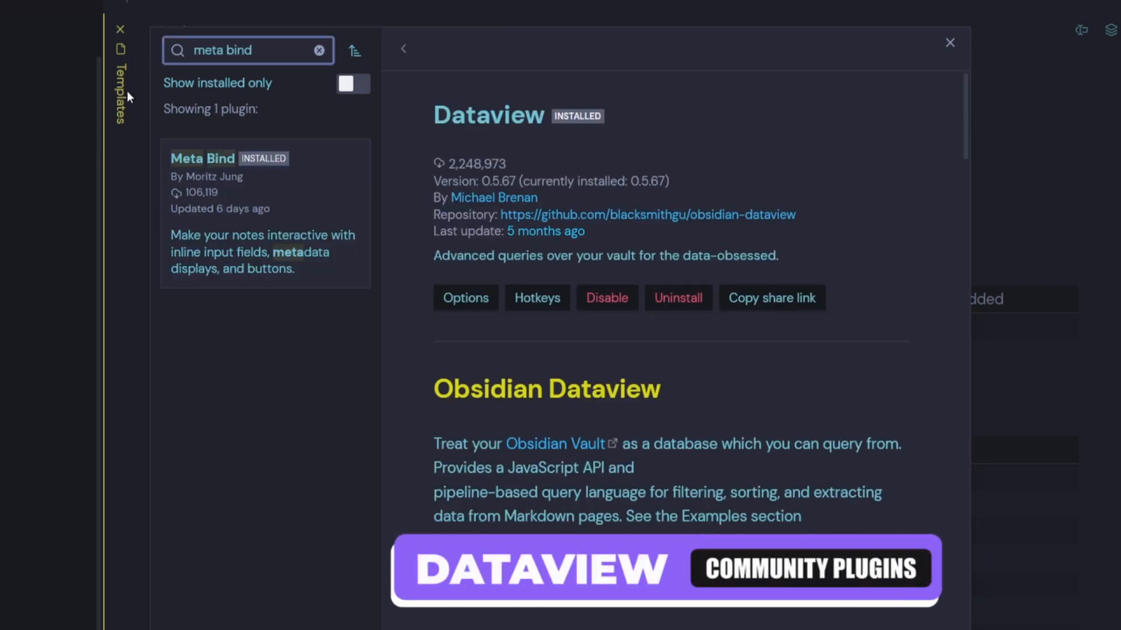
View the Meta Bind plugin page from a search for "meta bind", and leave the plugin browser.
click(302, 216)
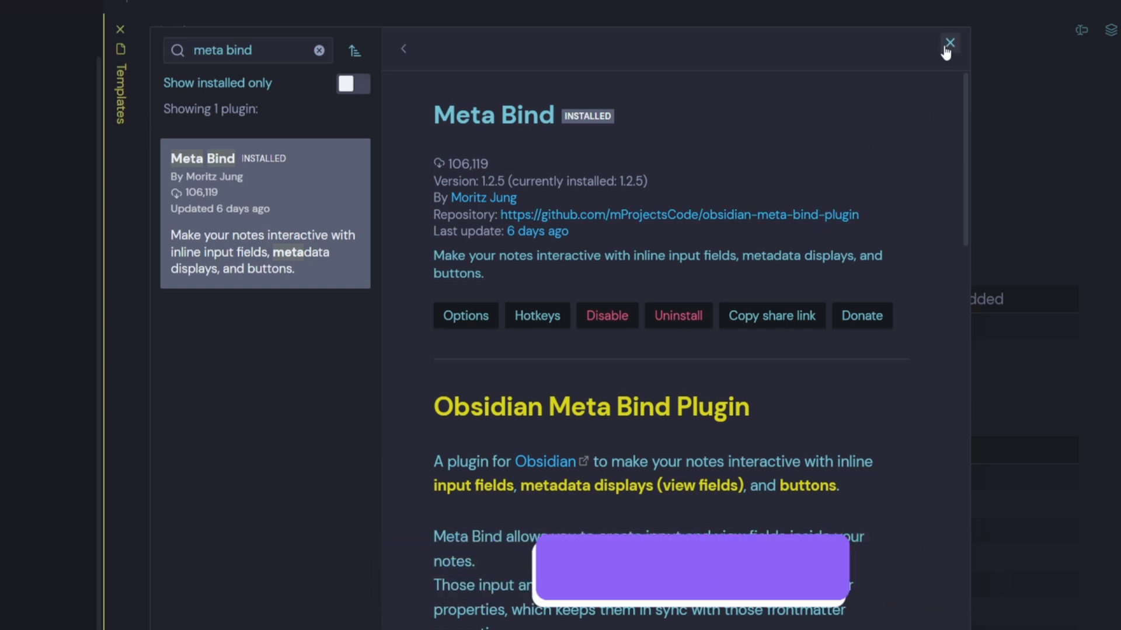
click(320, 200)
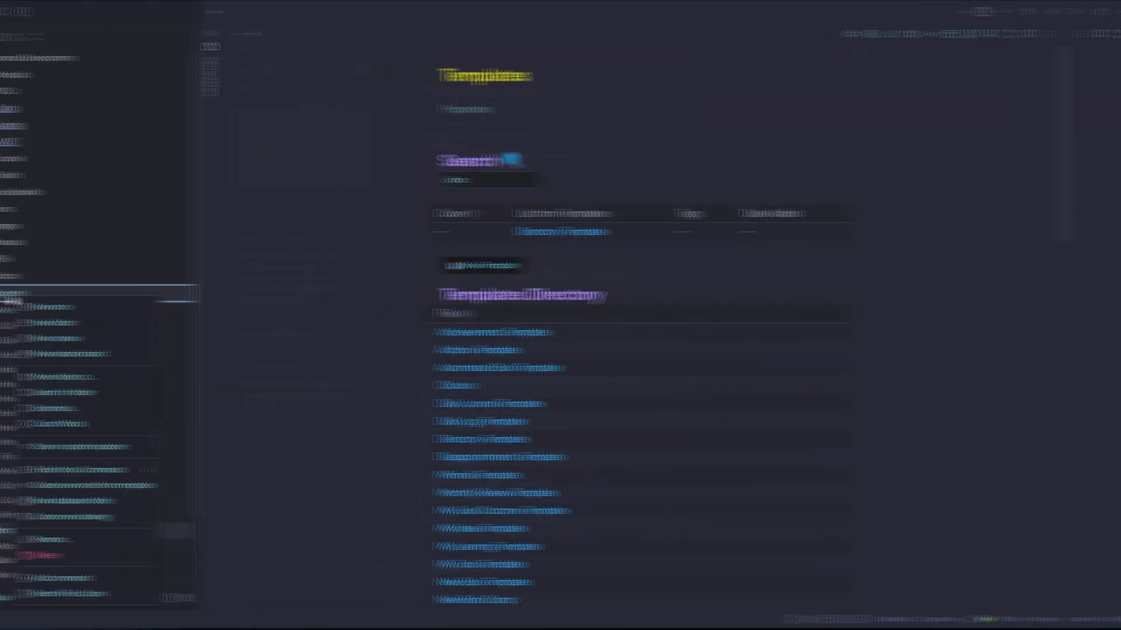
Create a markdown folder note for the Snippets folder and return to Directory Template.
mouse_move(167, 472)
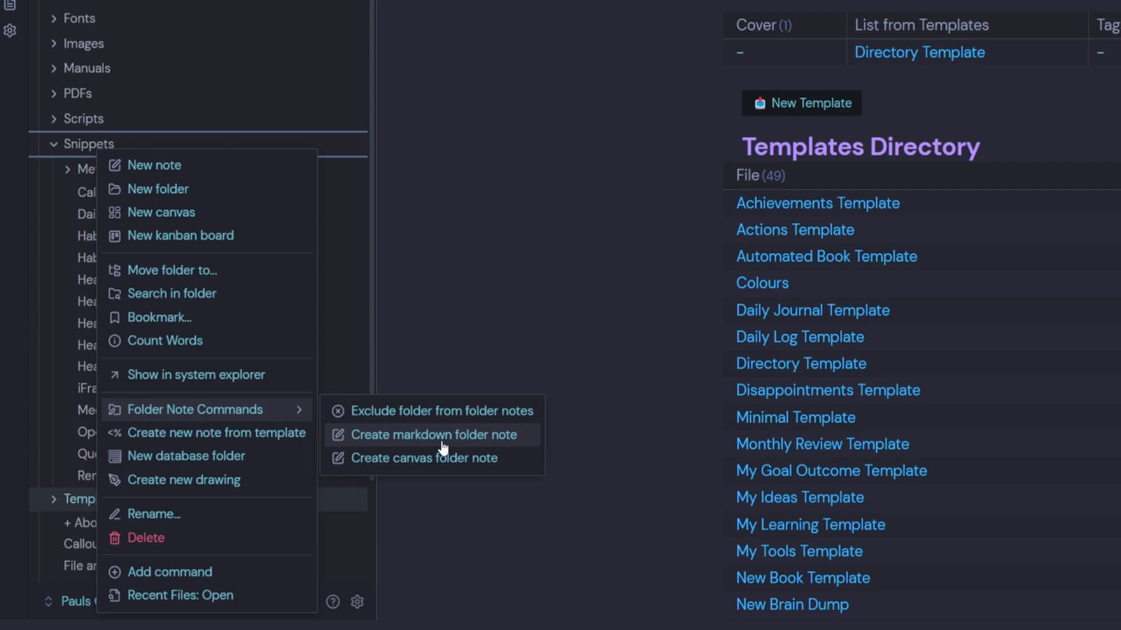
click(442, 446)
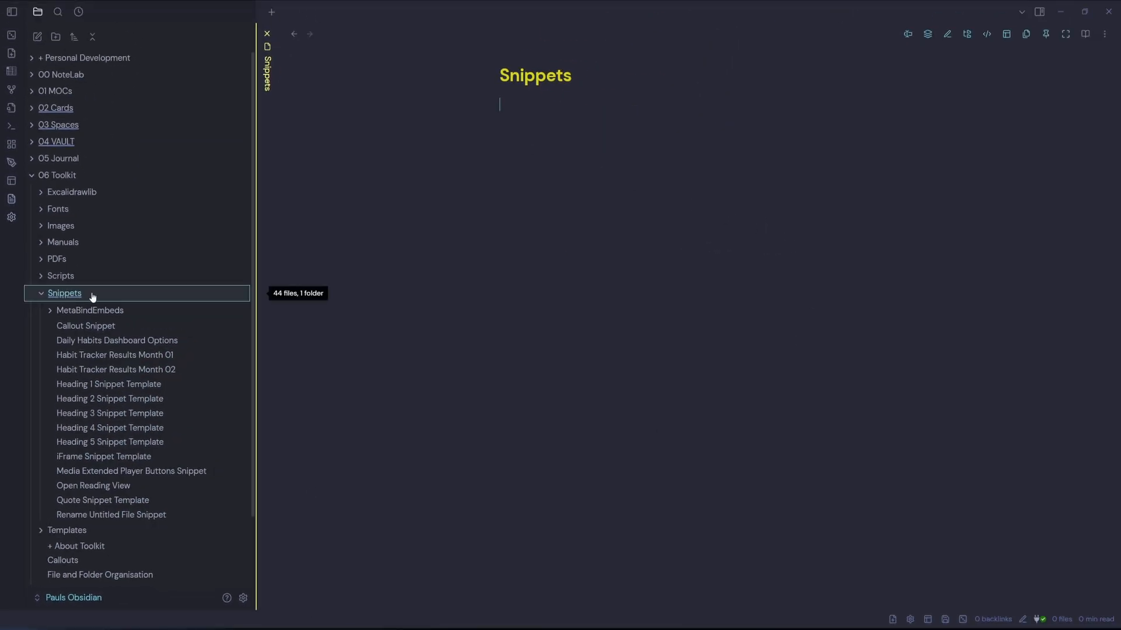
click(295, 33)
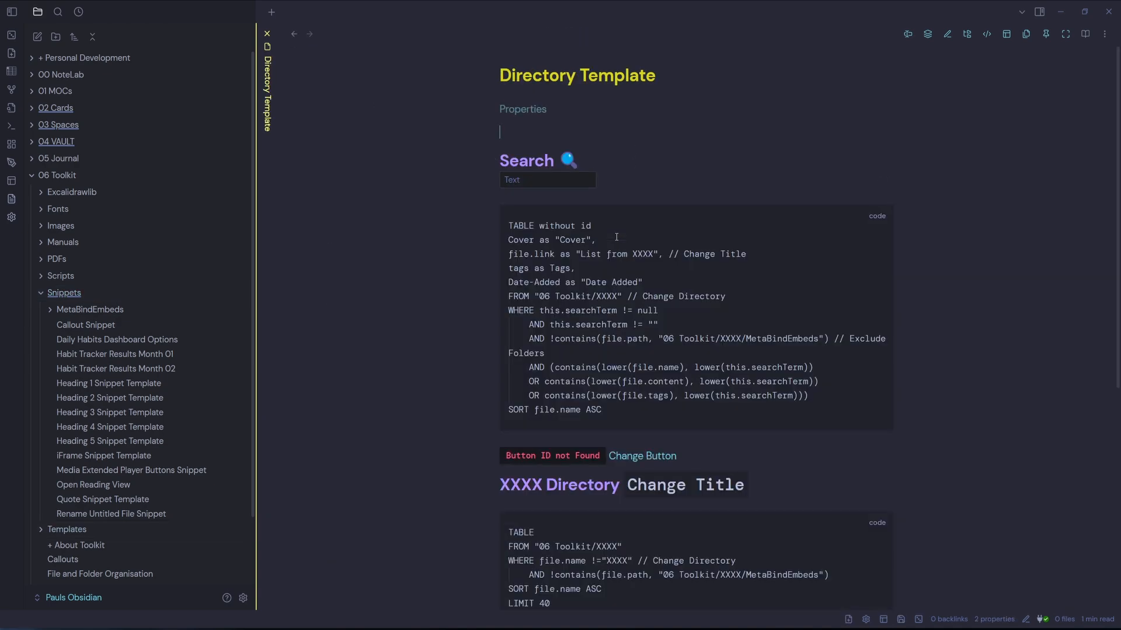
Hide the file explorer and open the Snippets note in a split beside Directory Template by searching for "snip".
key(ctrl+alt+Left)
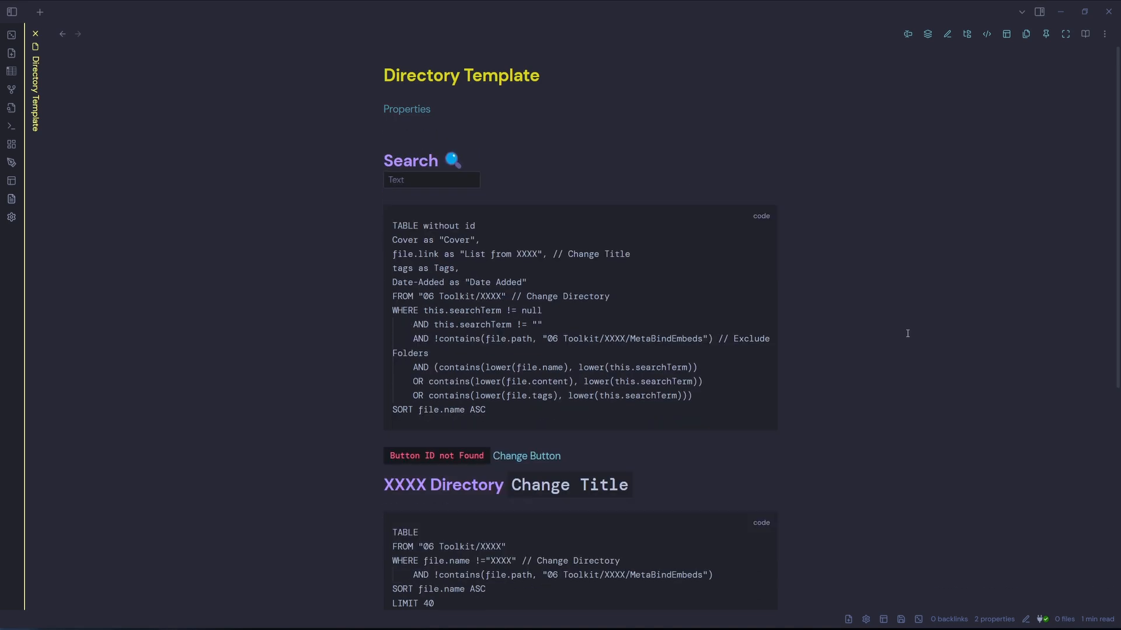
key(ctrl+o)
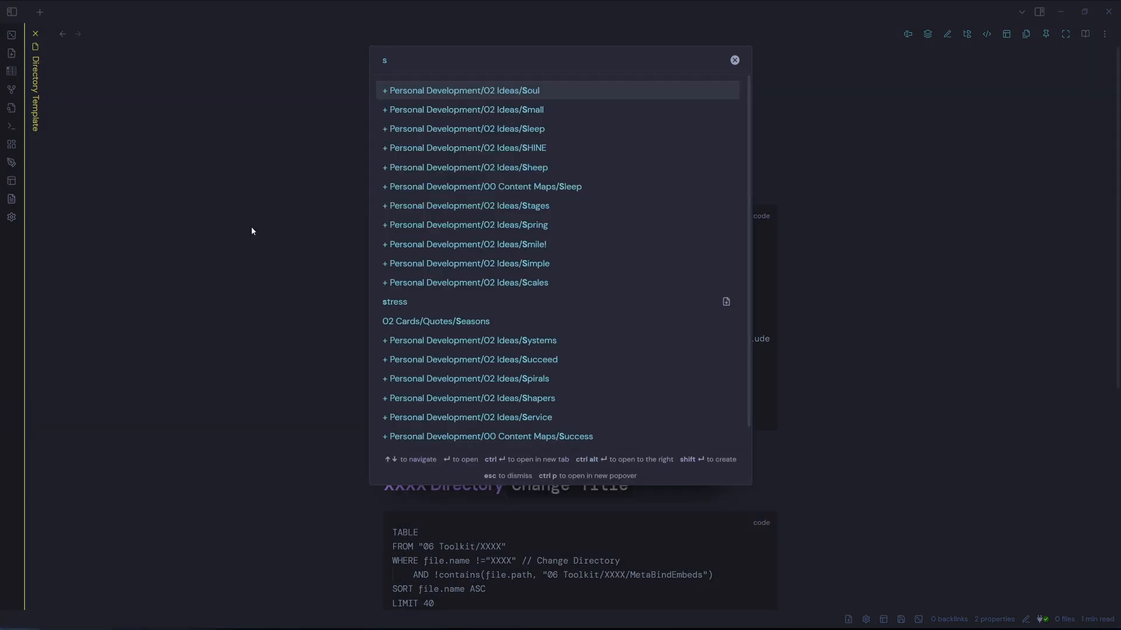
text(snip)
key(ctrl+alt+Return)
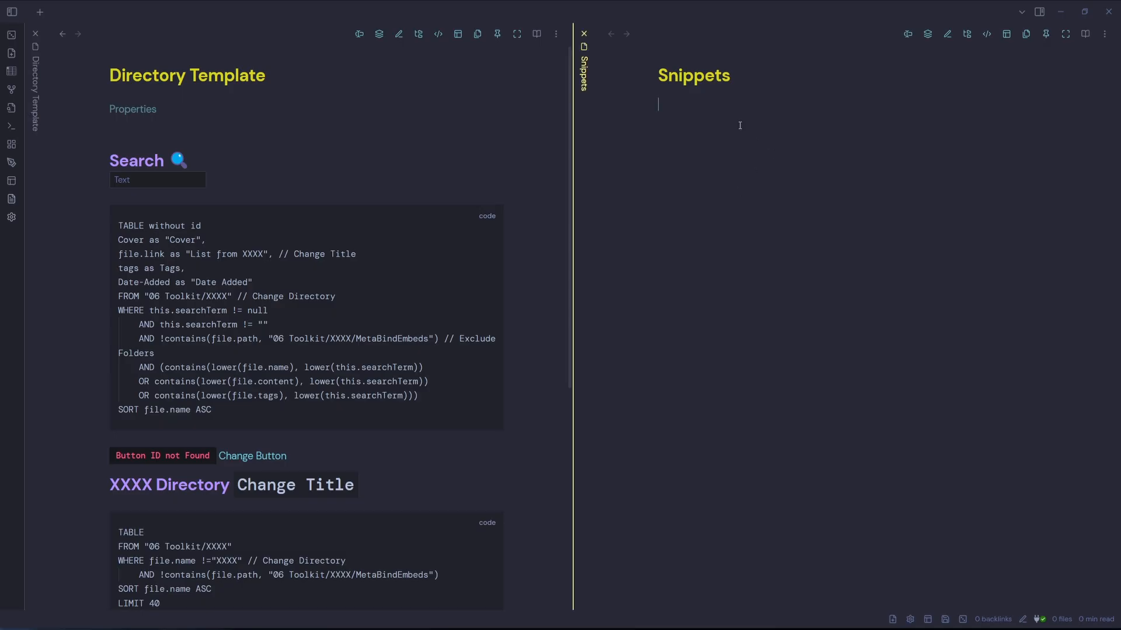
Switch Directory Template to source mode and copy its entire content.
click(337, 296)
click(556, 34)
click(490, 86)
drag(333, 340, 329, 345)
key(ctrl+a)
key(ctrl+c)
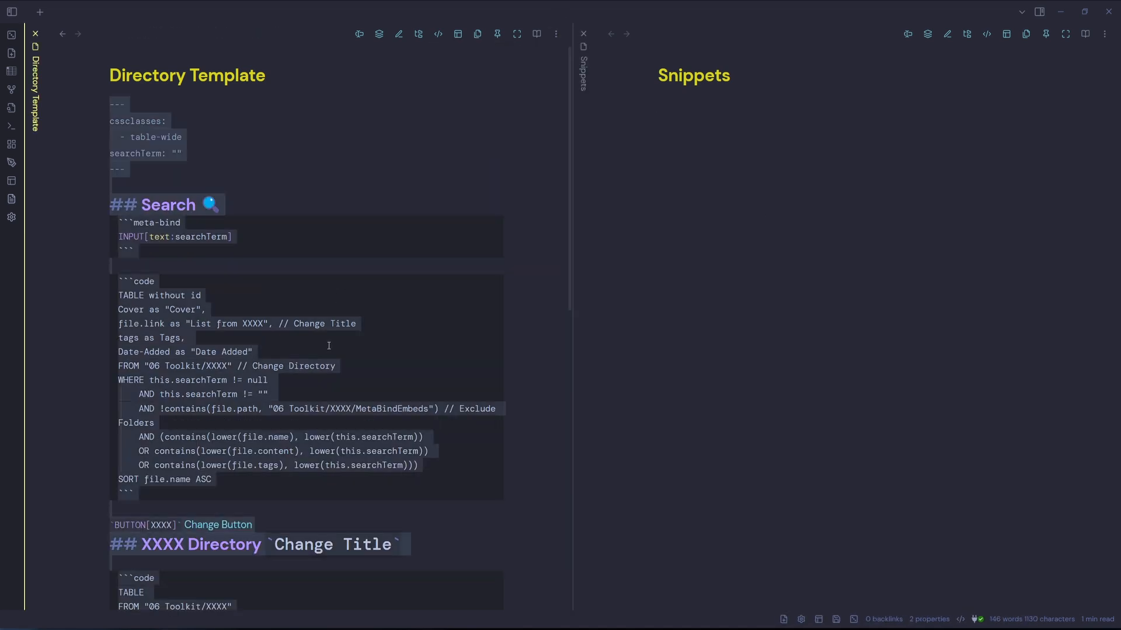
Paste the copied template content into the Snippets note and leave only that note open, in source mode.
click(776, 293)
key(ctrl+v)
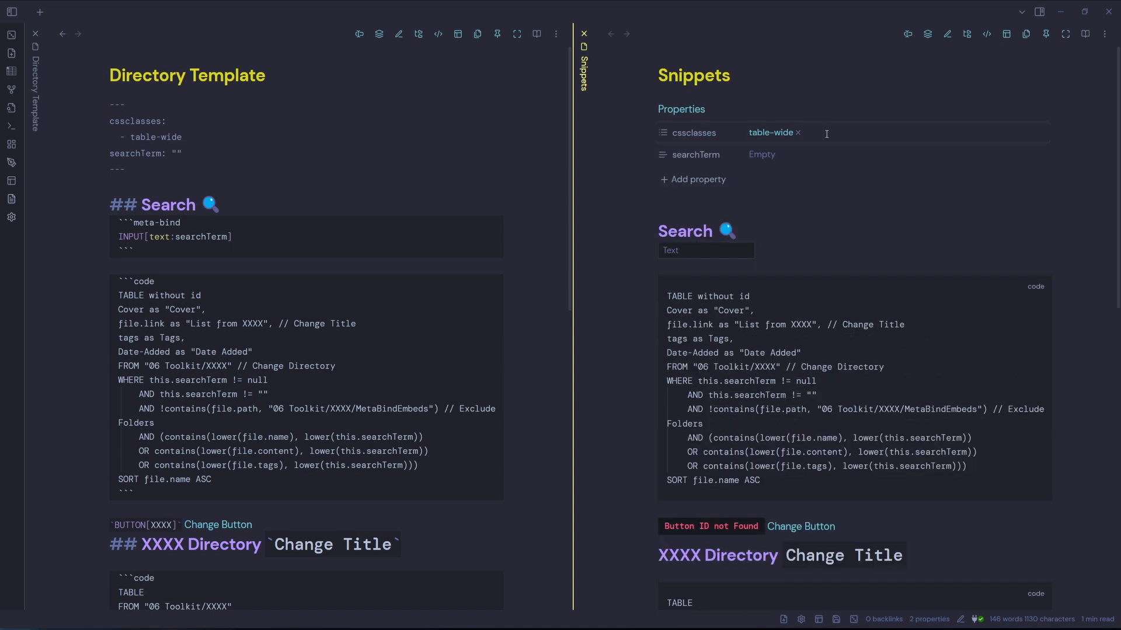
click(35, 34)
key(ctrl+shift+e)
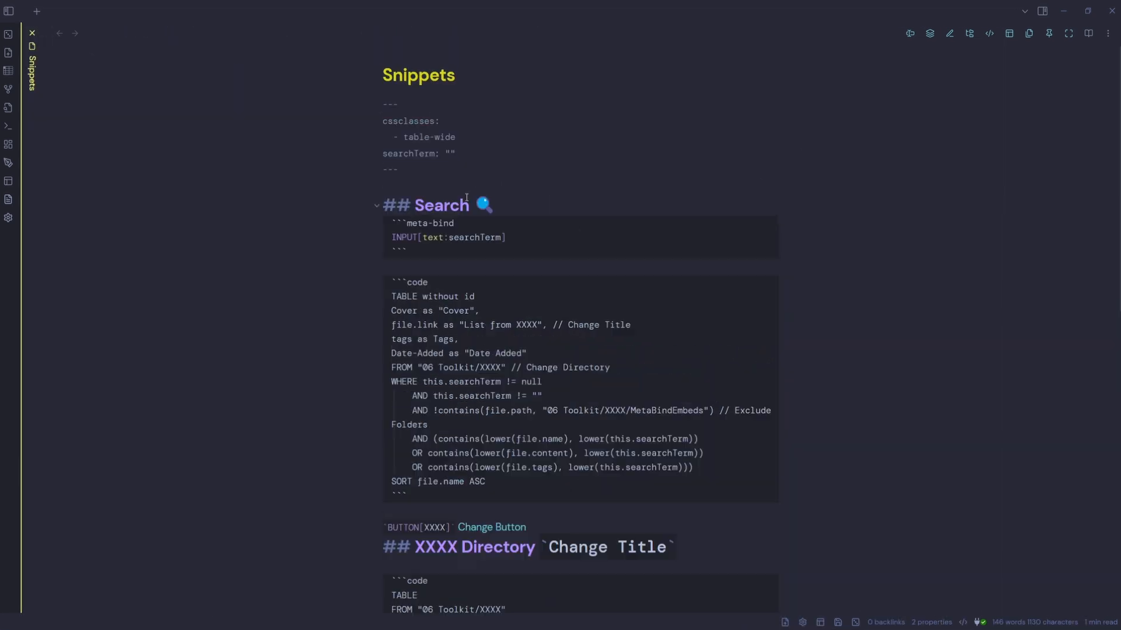
Examine the Snippets note's frontmatter, its searchTerm property and the Meta Bind text input bound to it.
drag(410, 172, 370, 107)
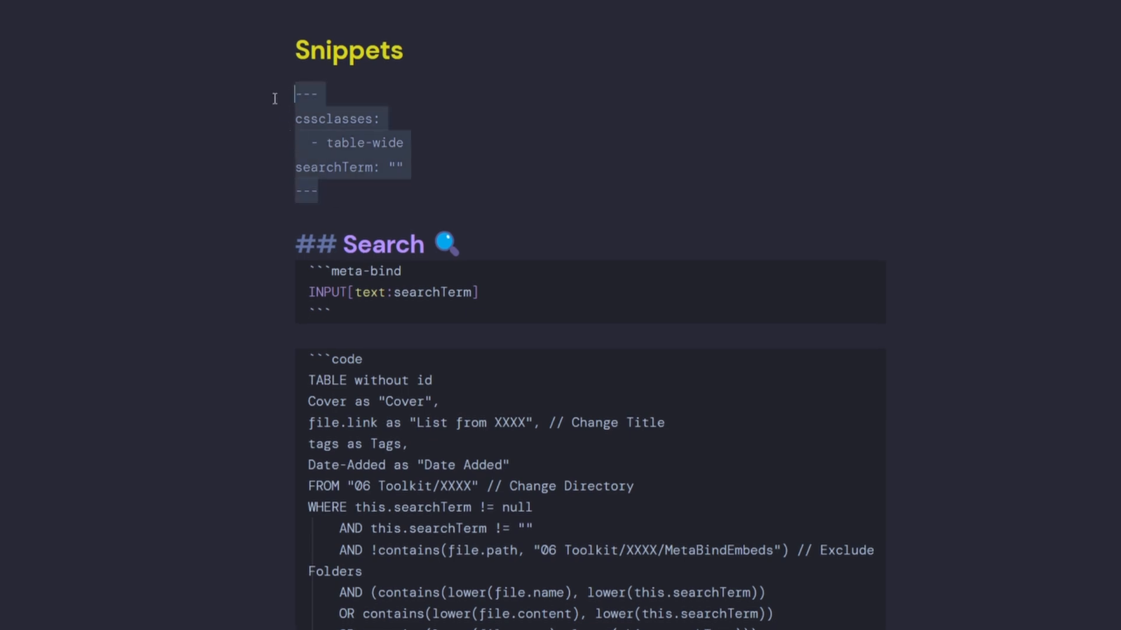
click(387, 227)
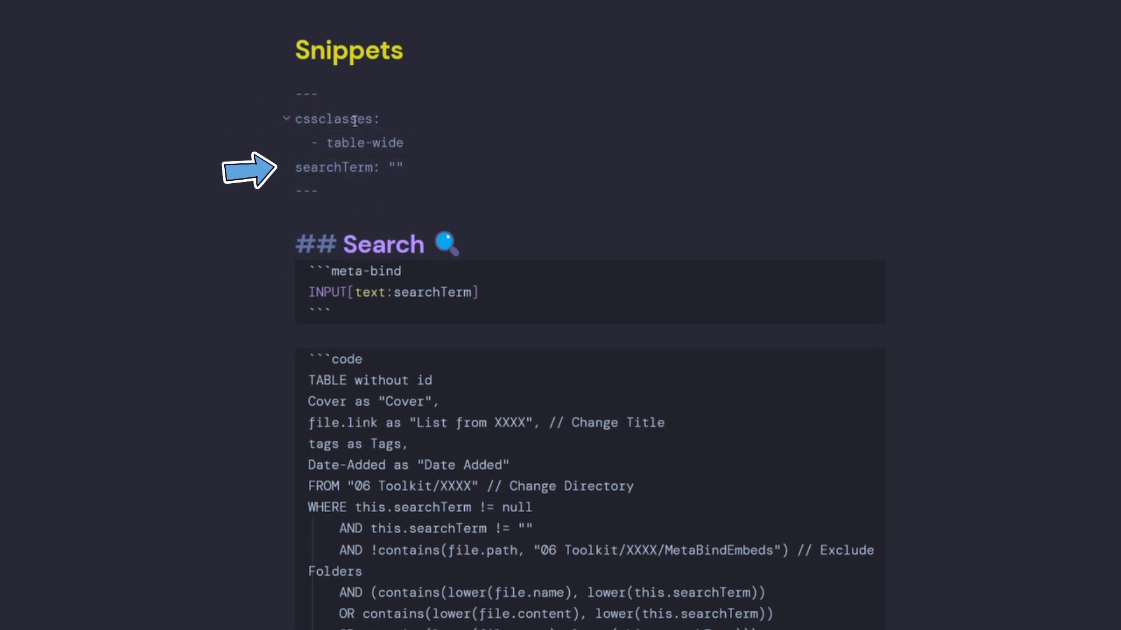
double_click(341, 166)
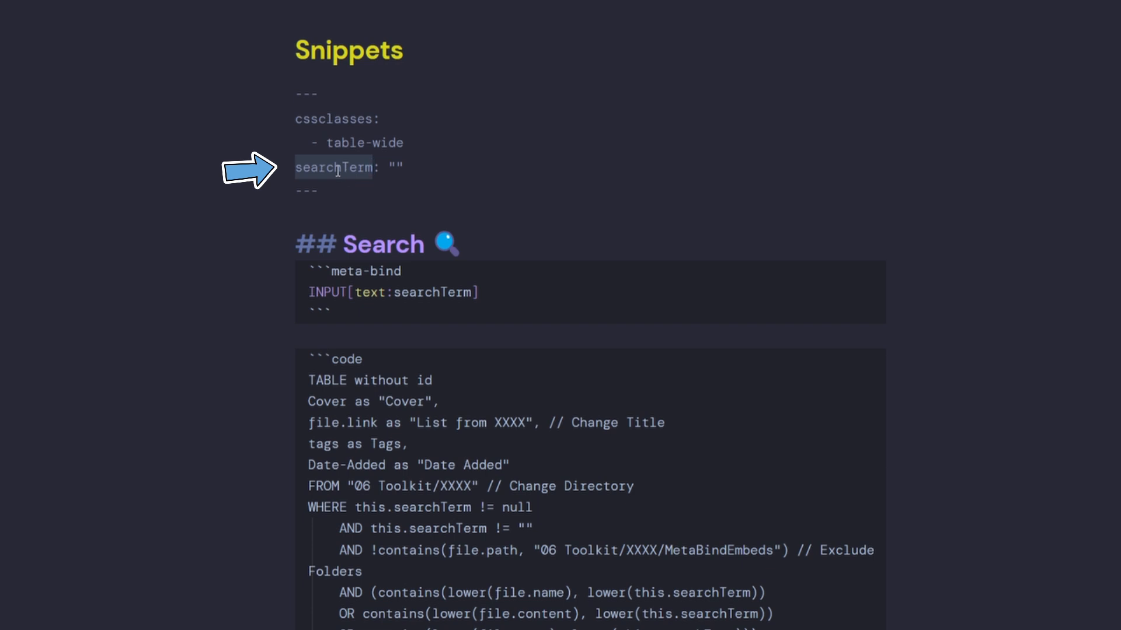
double_click(402, 295)
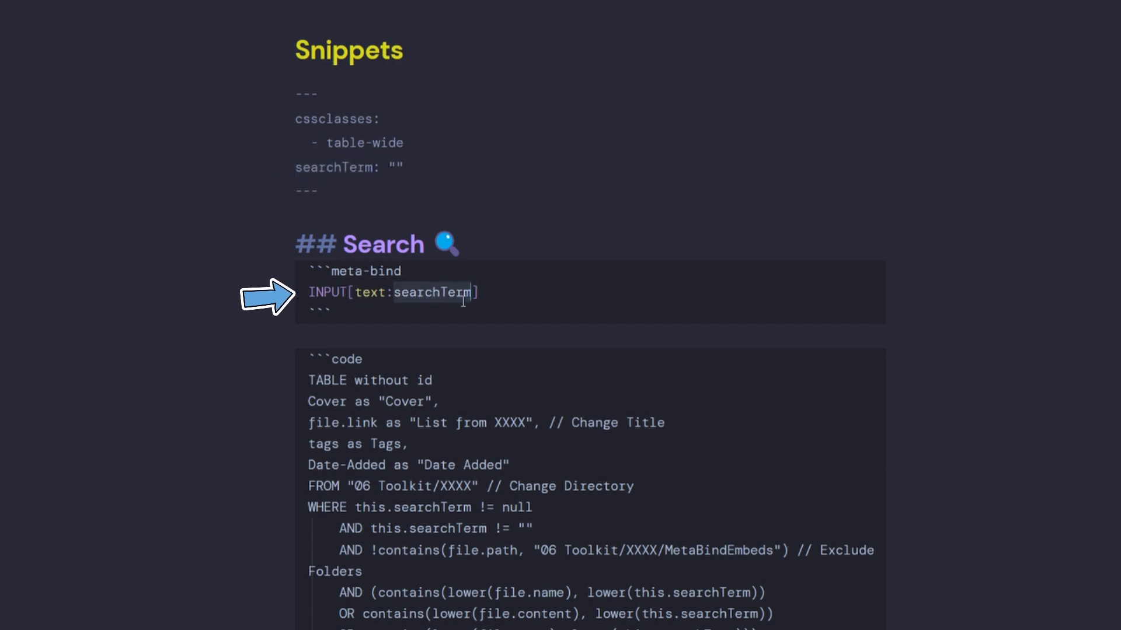
Test the search field with "test" in reading view and check the searchTerm property in the source.
key(ctrl+e)
click(352, 127)
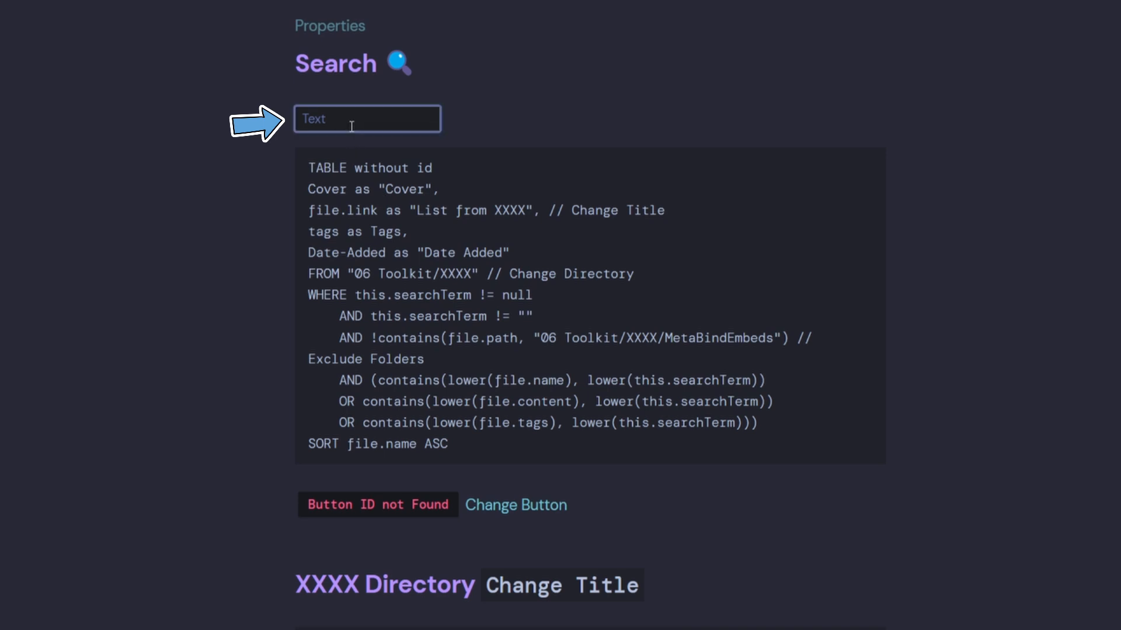
text(test)
key(ctrl+e)
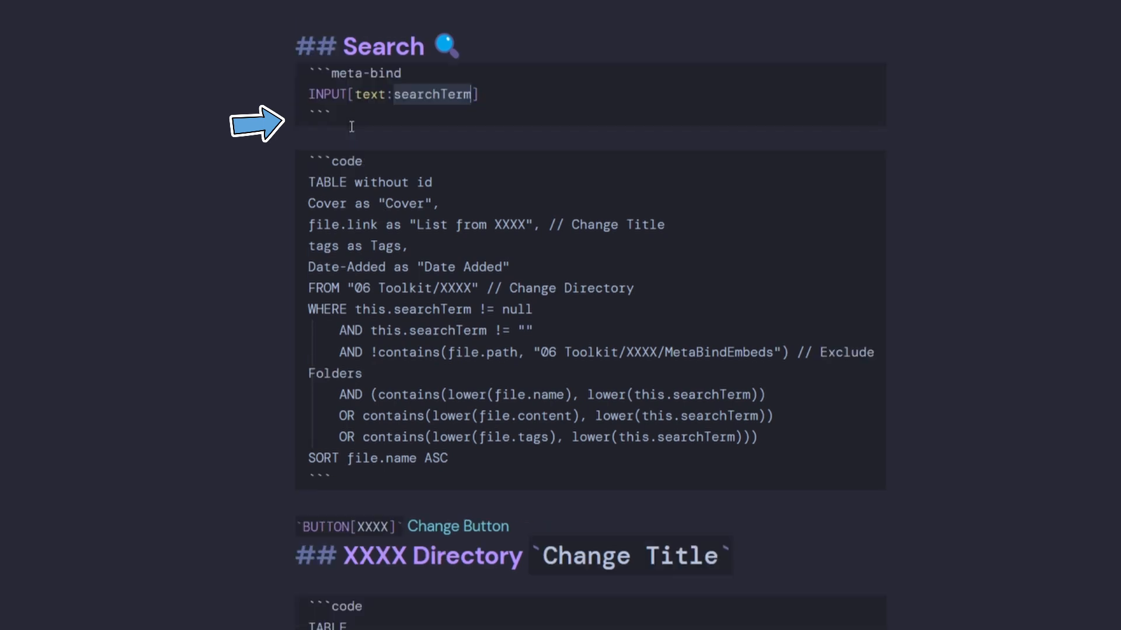
scroll(525, 367, up, 3)
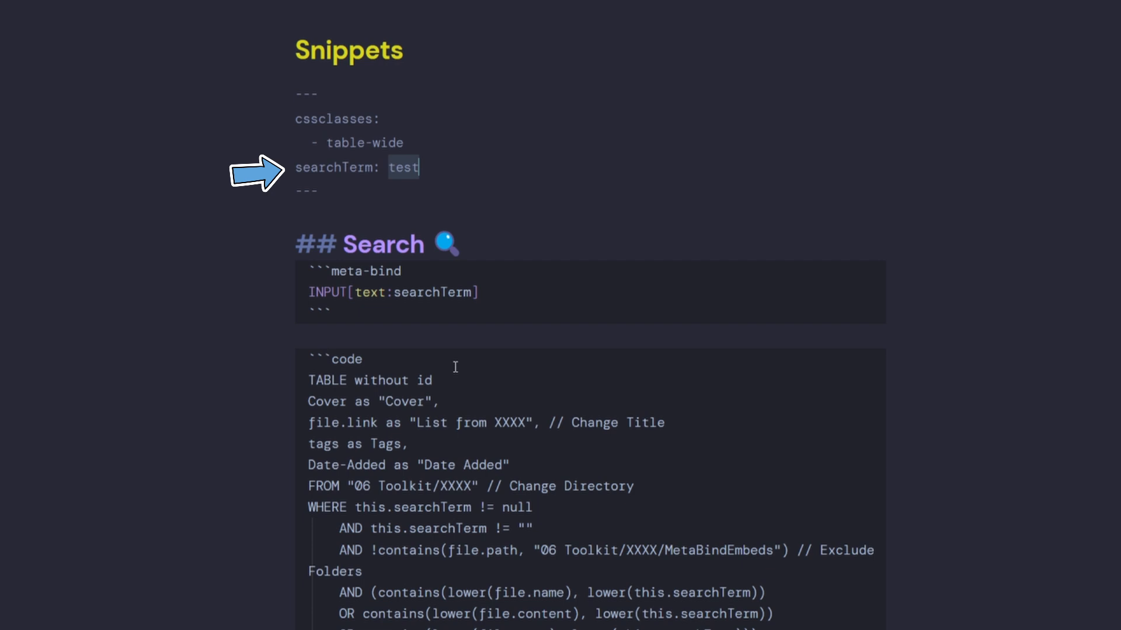
key(ctrl+e)
double_click(315, 194)
key(ctrl+e)
Change the language of the search section's query block from code to dataview.
drag(363, 507, 232, 184)
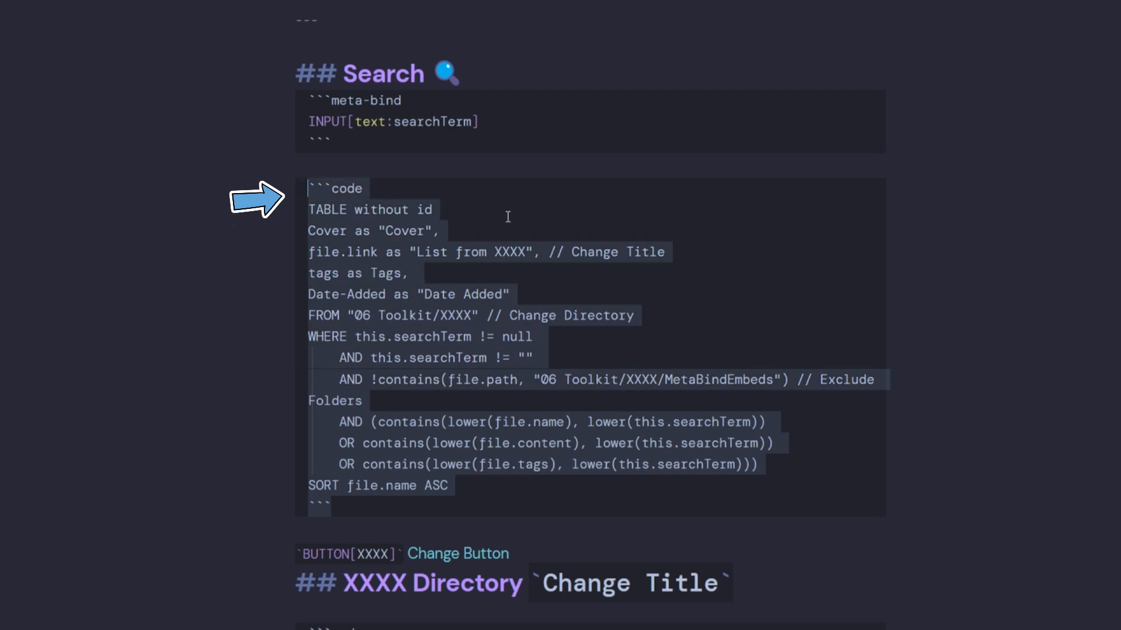
click(401, 139)
click(356, 190)
double_click(357, 190)
text(dataview)
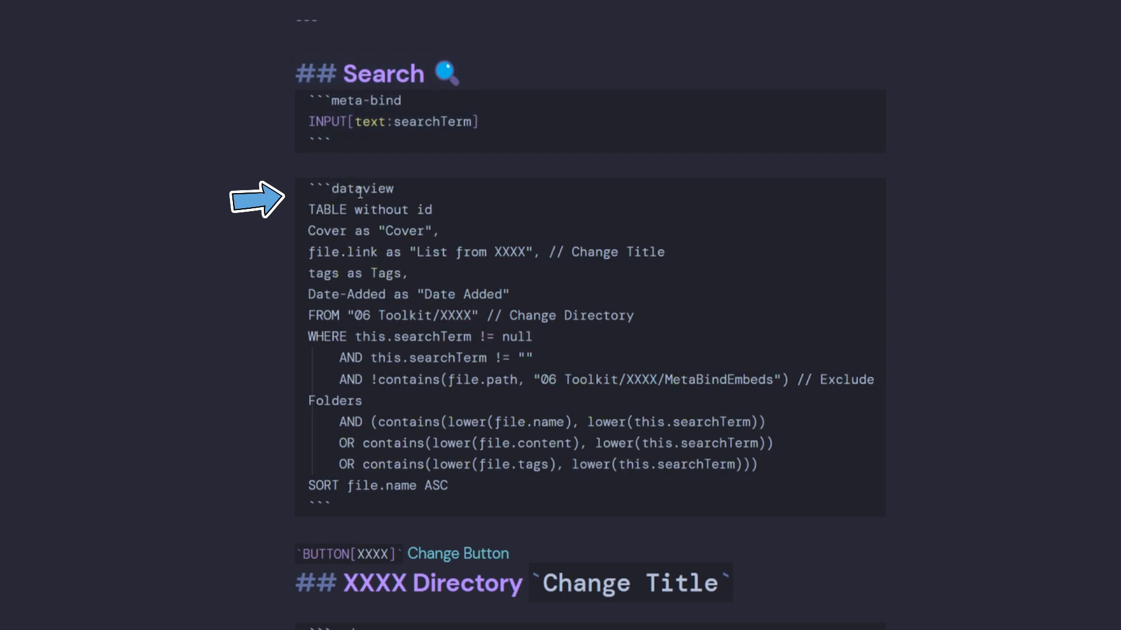
Set the search query's file.link column title to "List from Snippets" and delete its "// Change Title" comment.
click(439, 252)
double_click(503, 252)
text(Snippets)
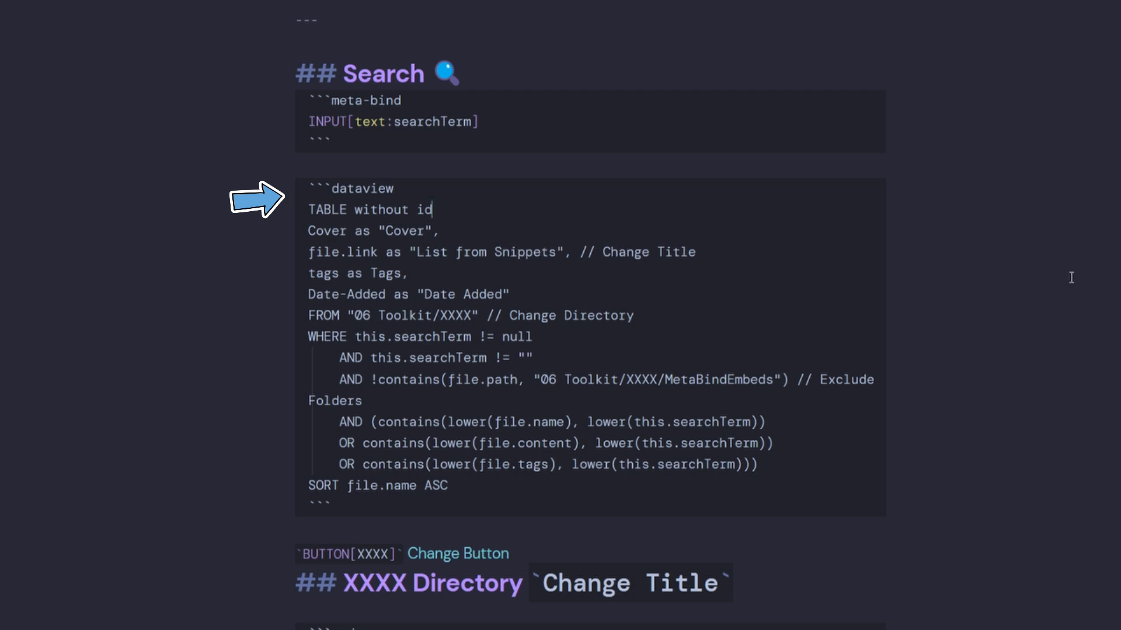
double_click(517, 252)
click(729, 252)
drag(729, 251, 586, 252)
key(BackSpace)
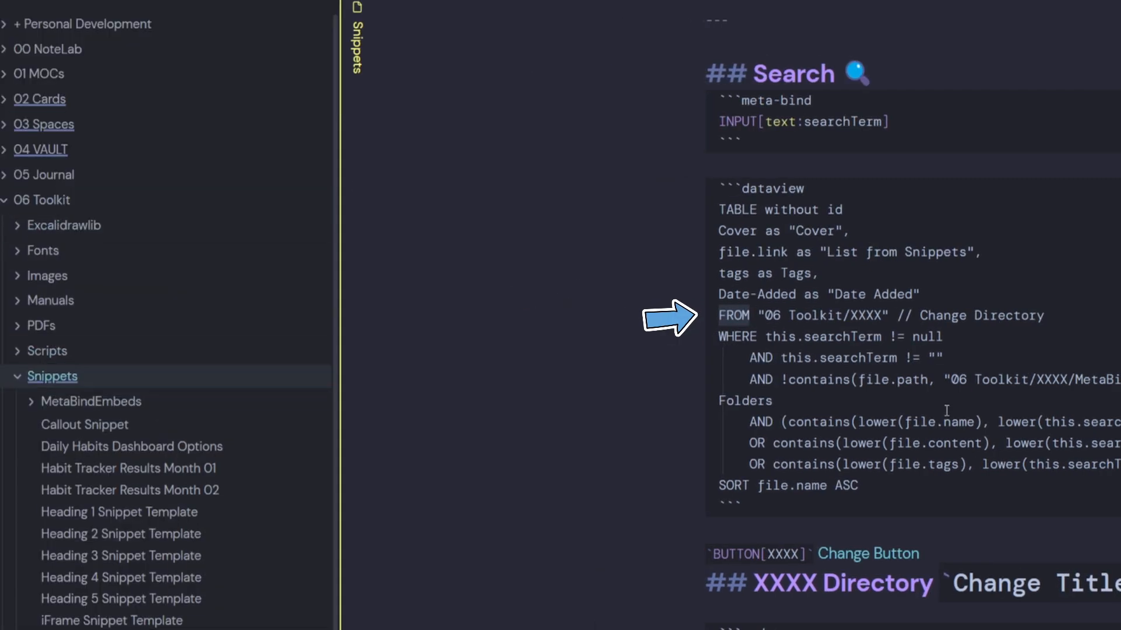
Set the search query's FROM path to "06 Toolkit/Snippets" and delete its "// Change Directory" comment.
double_click(865, 316)
key(ctrl+v)
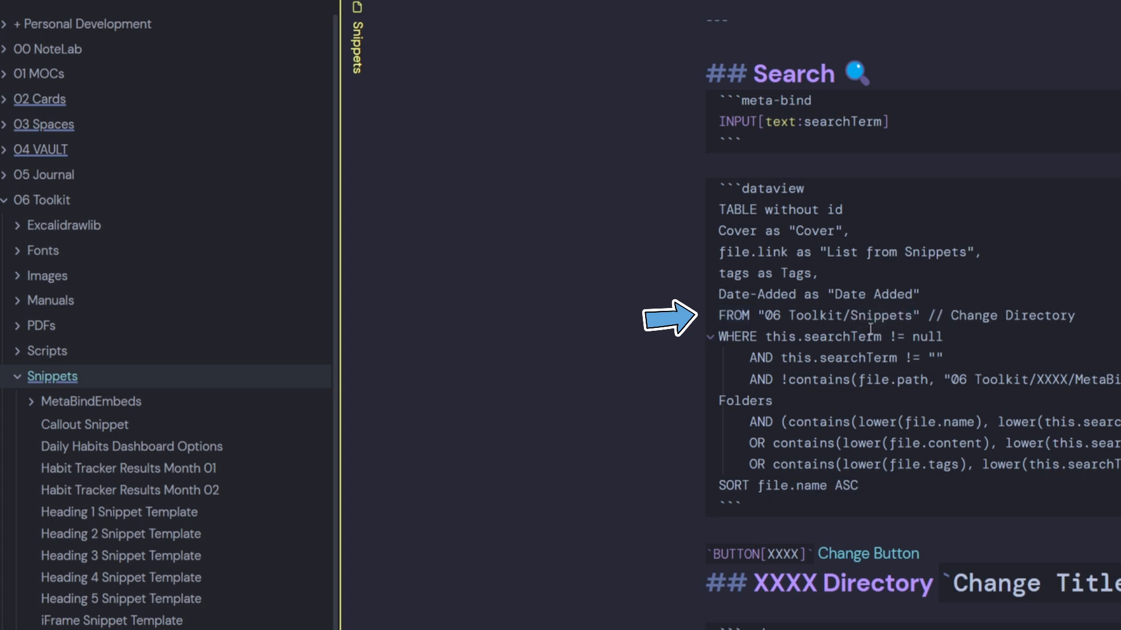
drag(1075, 316, 926, 315)
key(BackSpace)
click(999, 439)
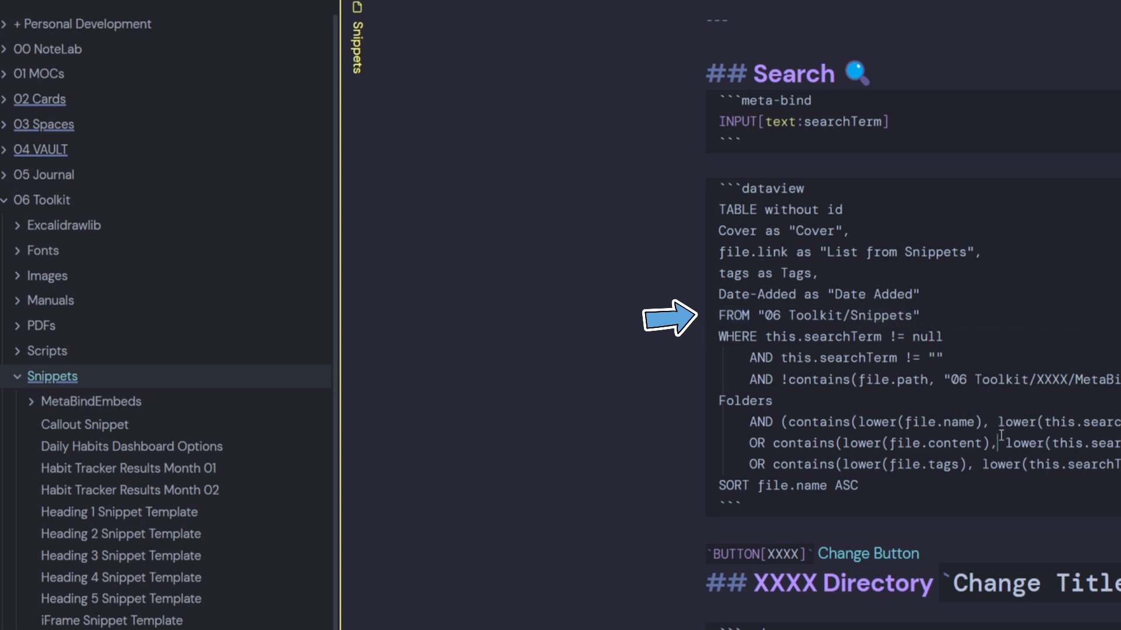
click(922, 316)
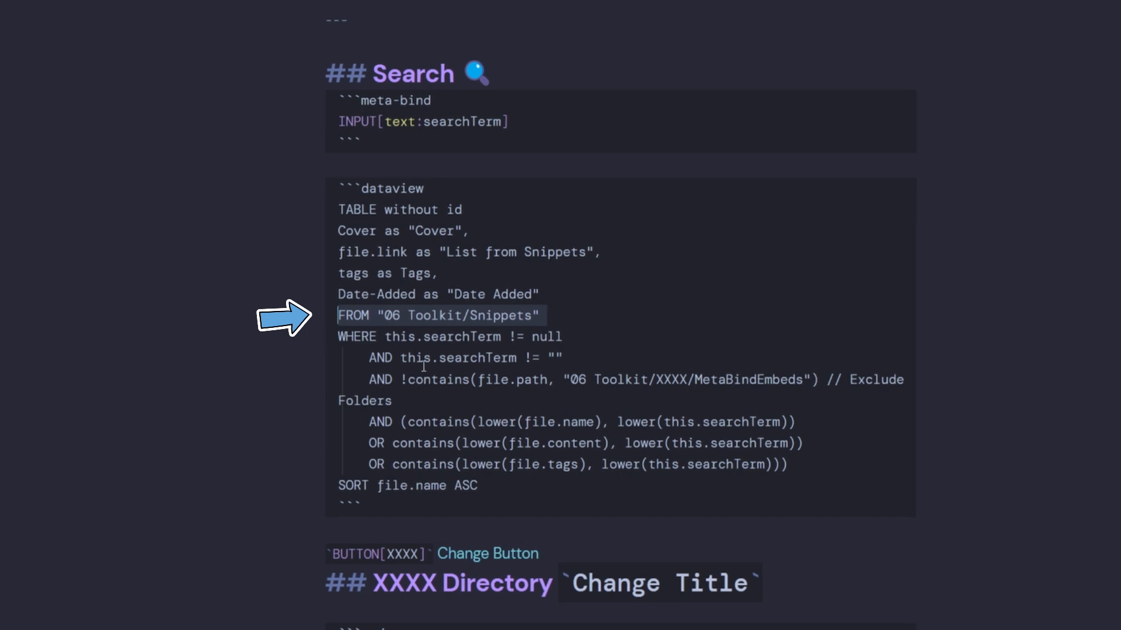
Delete the Cover and tags column lines from the search query.
click(433, 233)
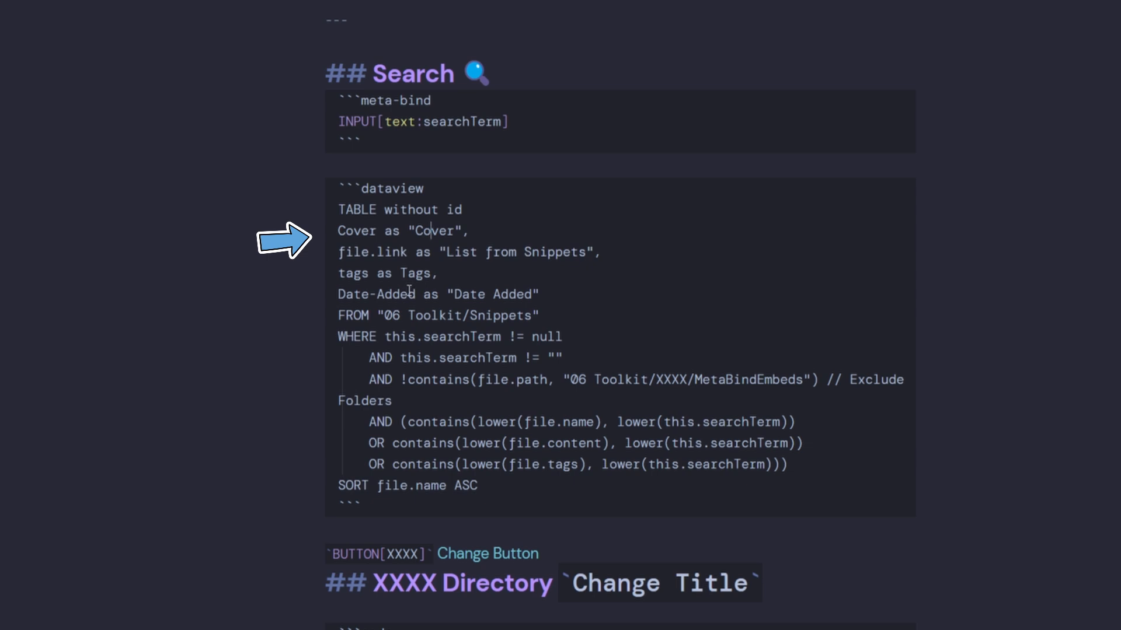
drag(456, 233, 310, 229)
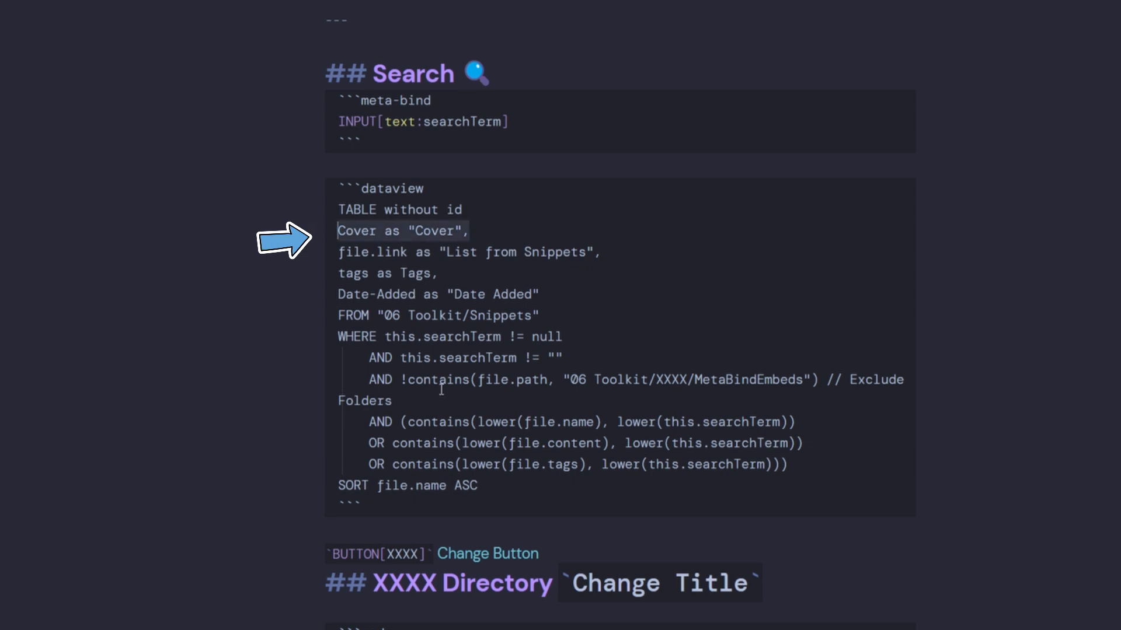
key(BackSpace)
key(BackSpace)
drag(446, 253, 336, 252)
key(BackSpace)
key(BackSpace)
click(534, 295)
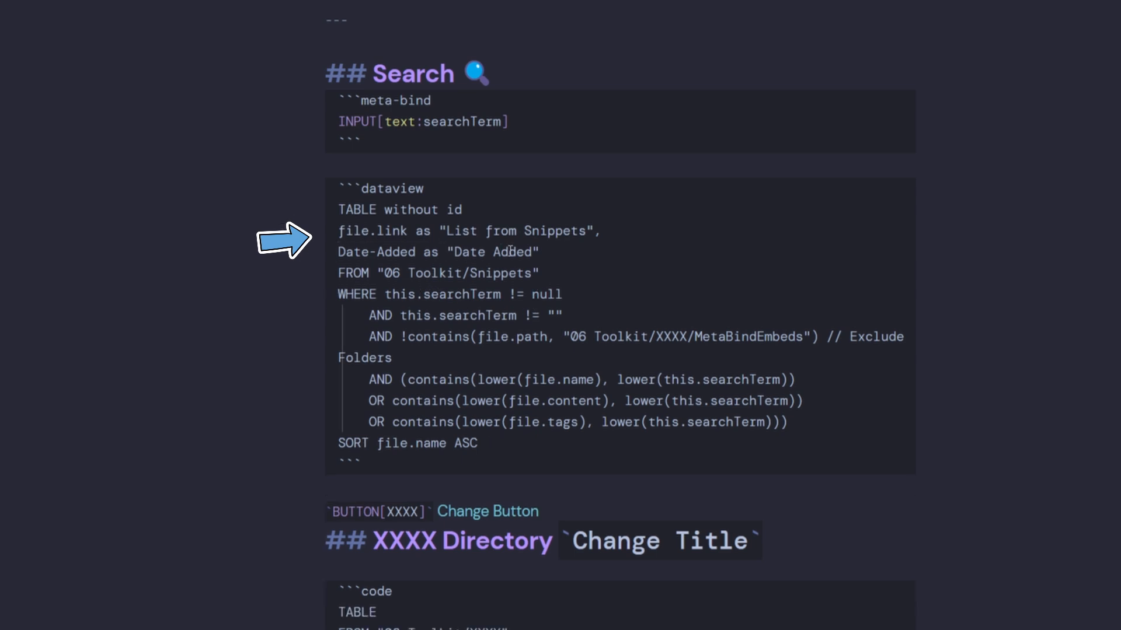
click(533, 252)
click(550, 257)
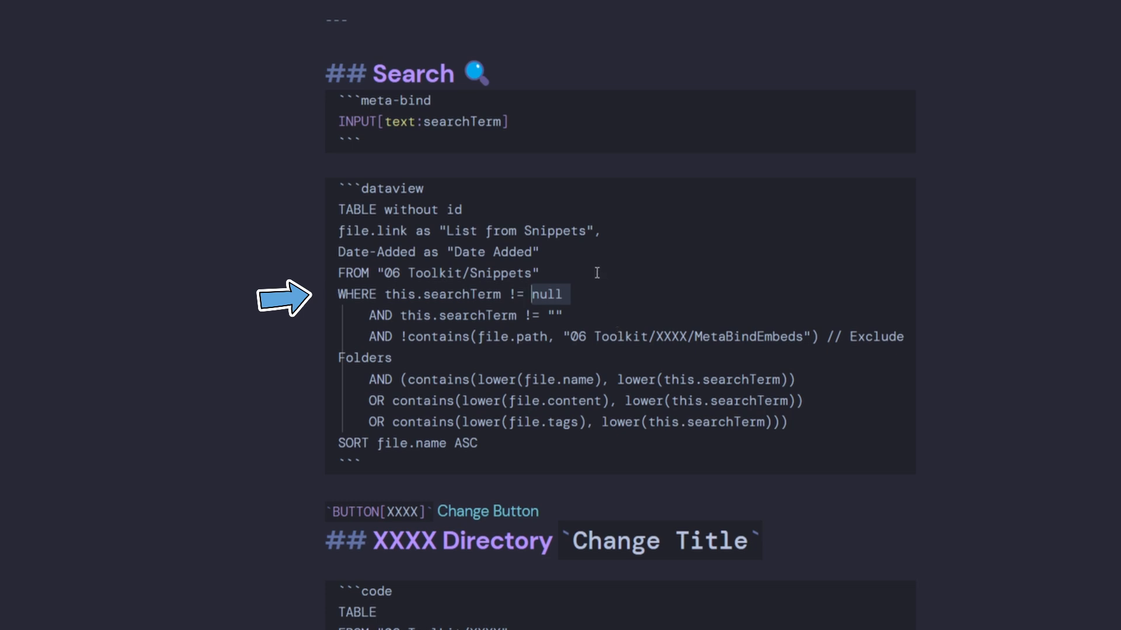
Set the search query's excluded path to "06 Toolkit/Snippets/MetaBindEmbeds" and delete its "// Exclude Folders" comment.
click(555, 316)
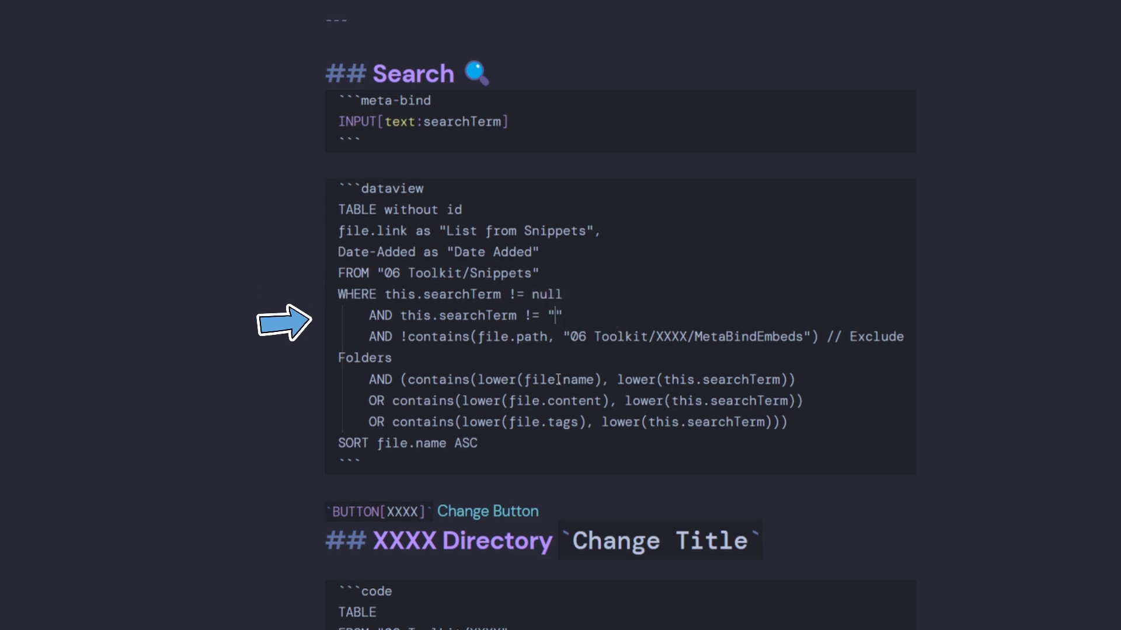
drag(401, 337, 805, 335)
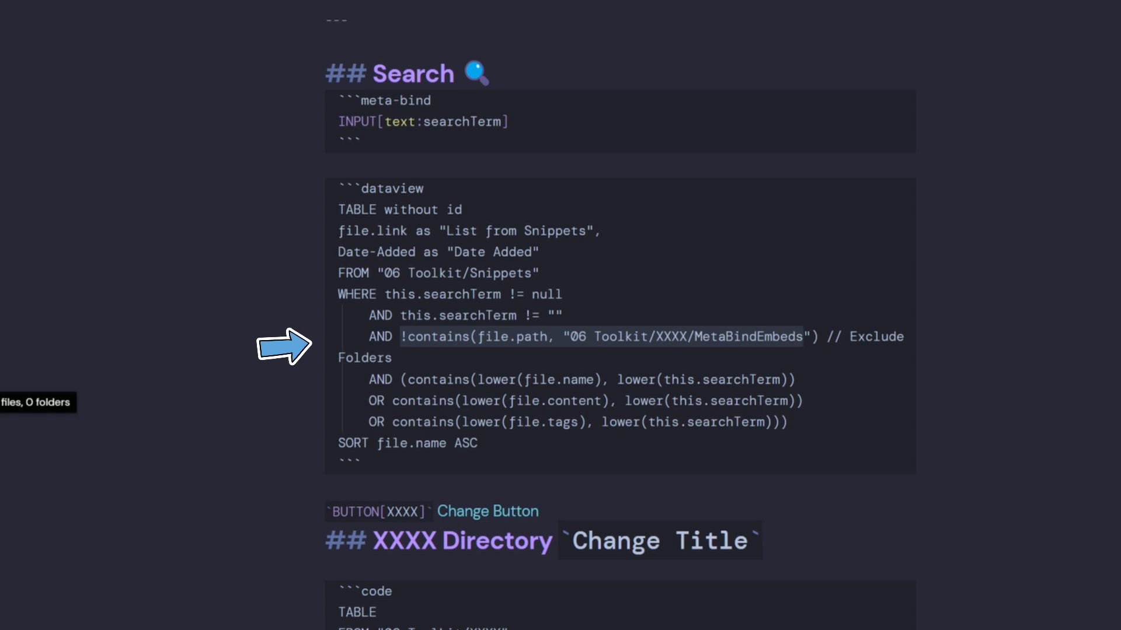
double_click(670, 337)
text(Snippets)
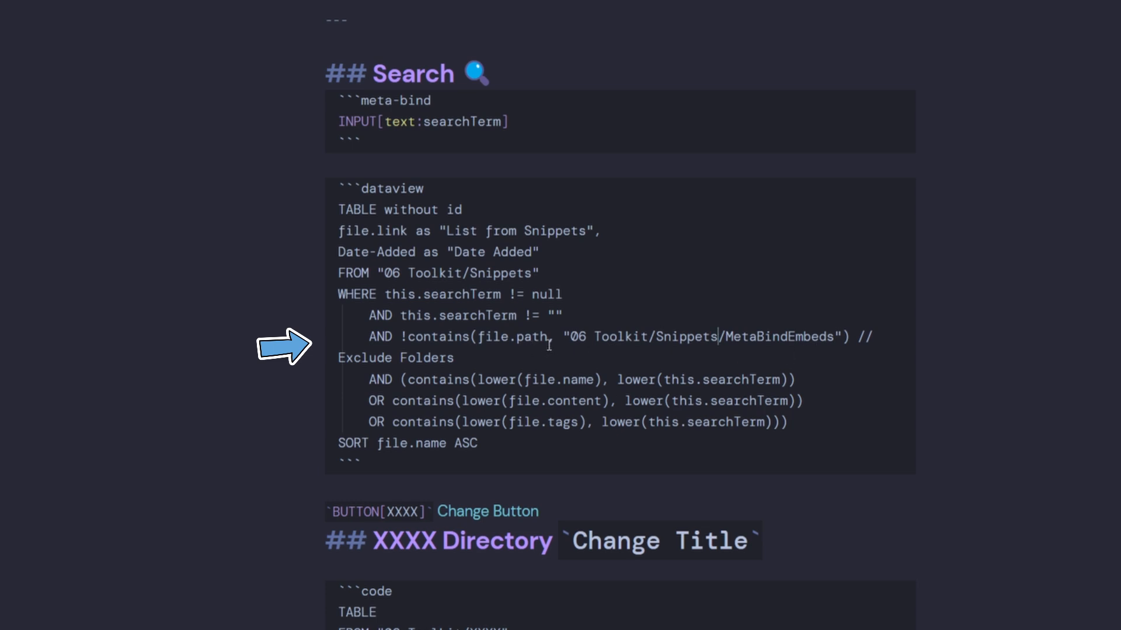
drag(569, 338, 834, 337)
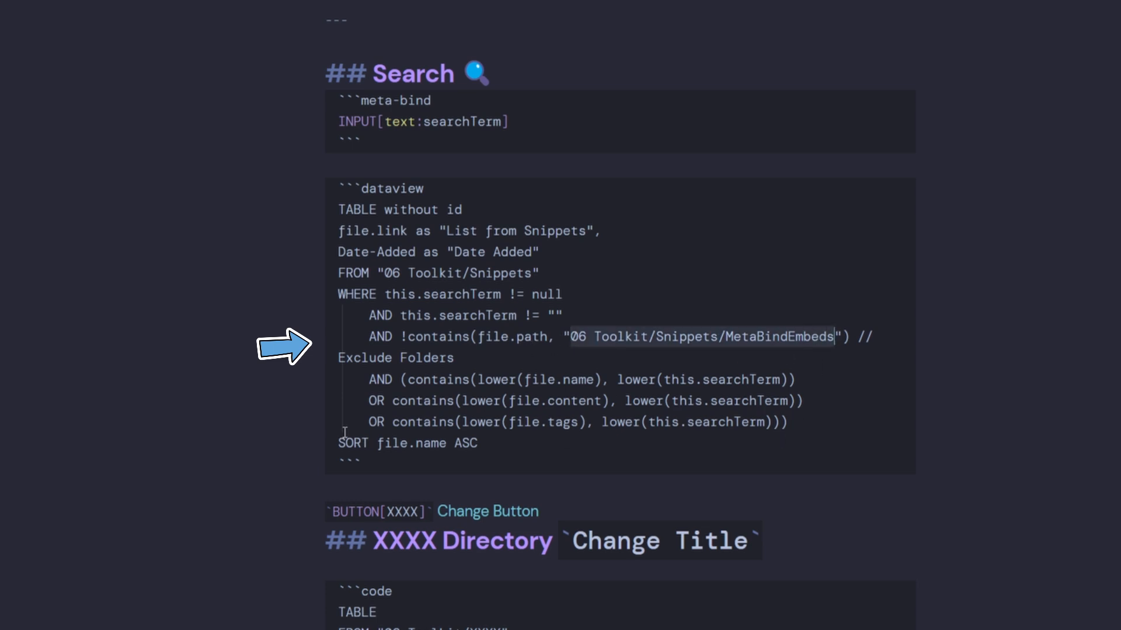
click(752, 362)
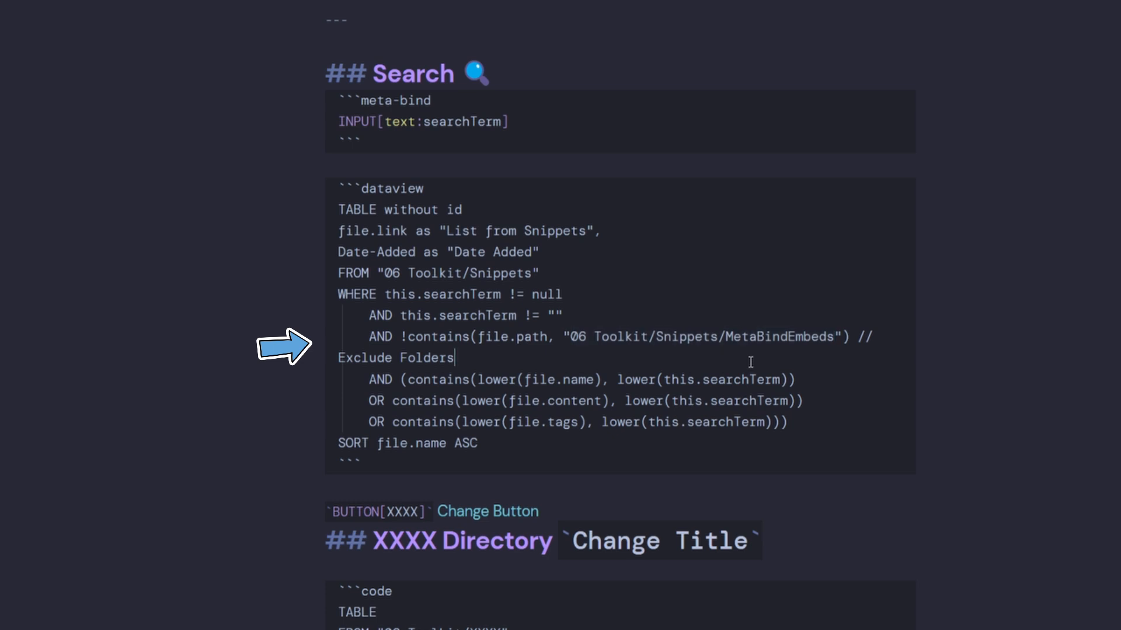
drag(598, 355, 857, 336)
key(BackSpace)
drag(342, 358, 705, 401)
click(608, 379)
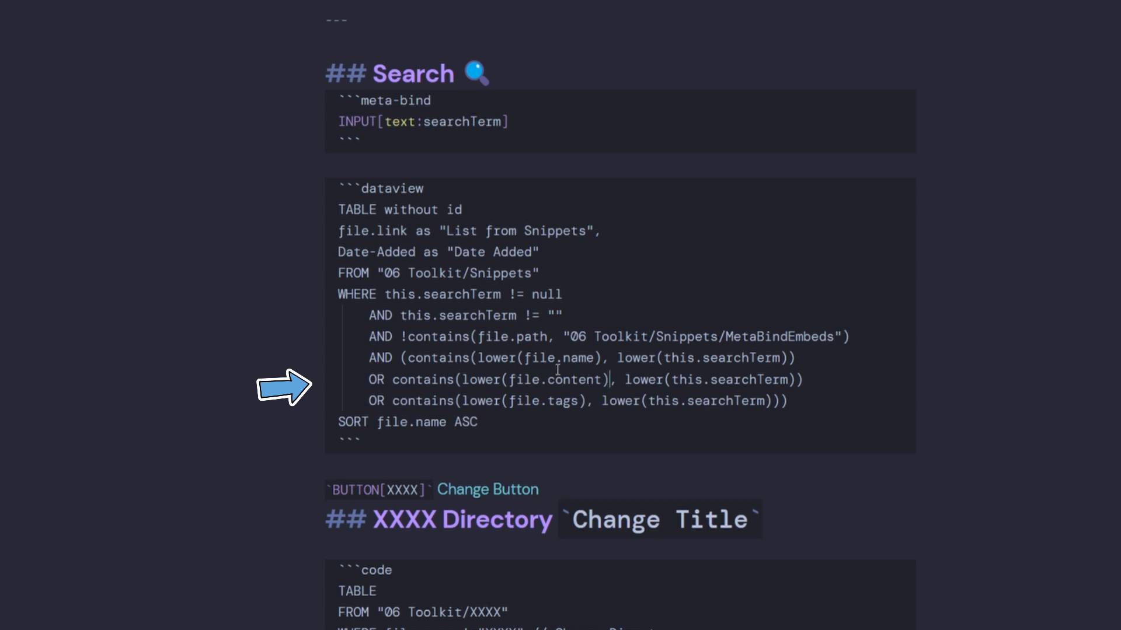
double_click(748, 357)
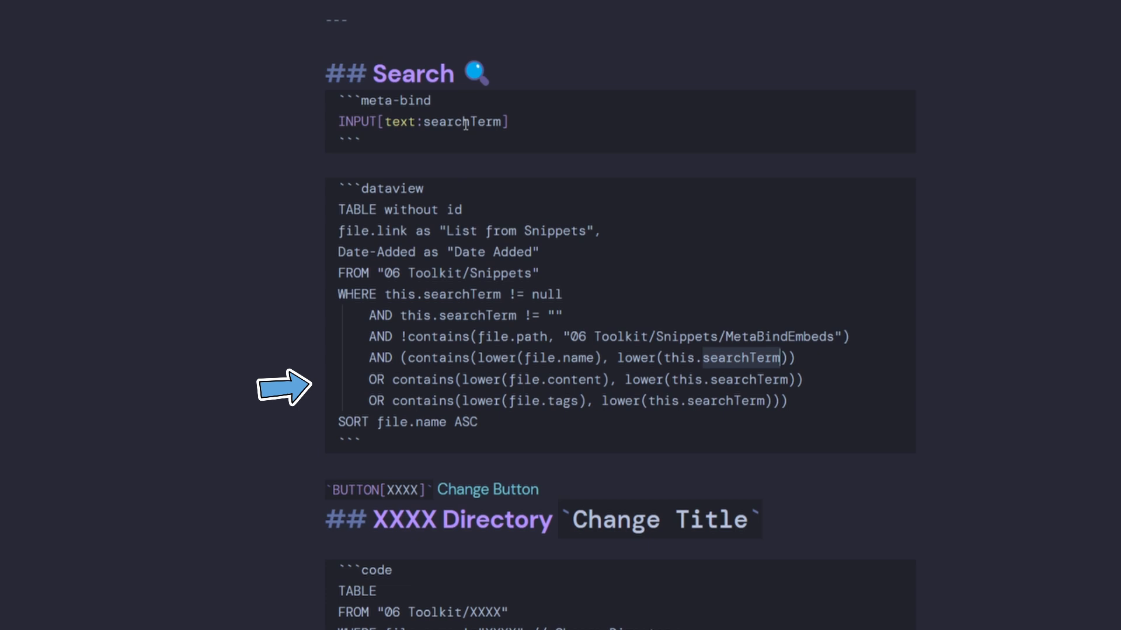
Set the inline button's ID to snippet and delete the "Change Button" text beside it.
double_click(403, 489)
text(sn)
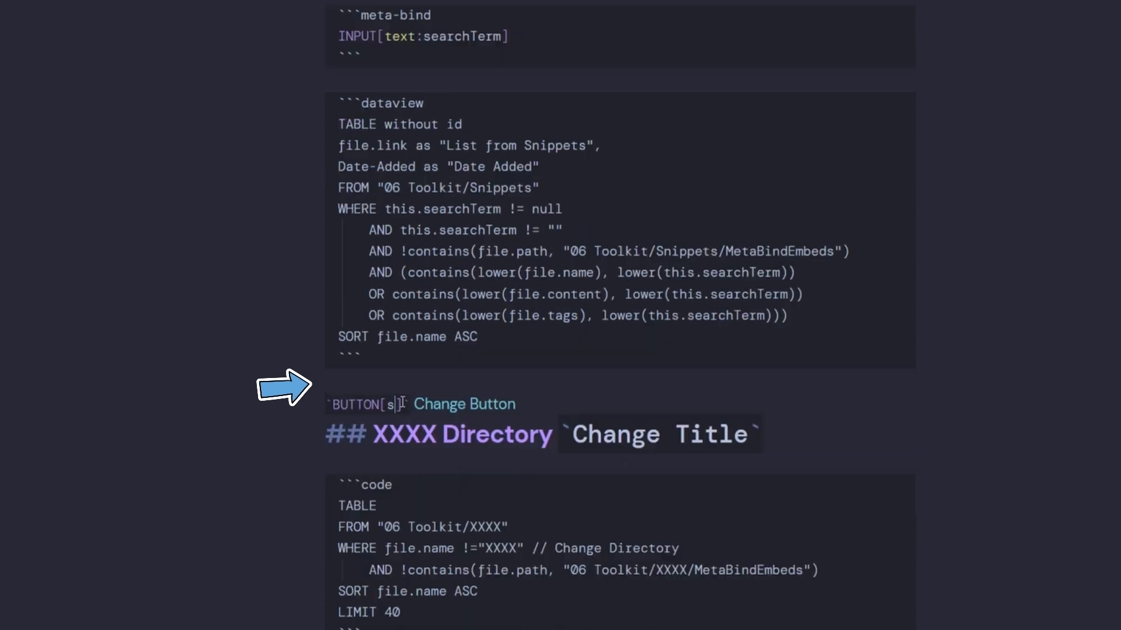
text(ippet)
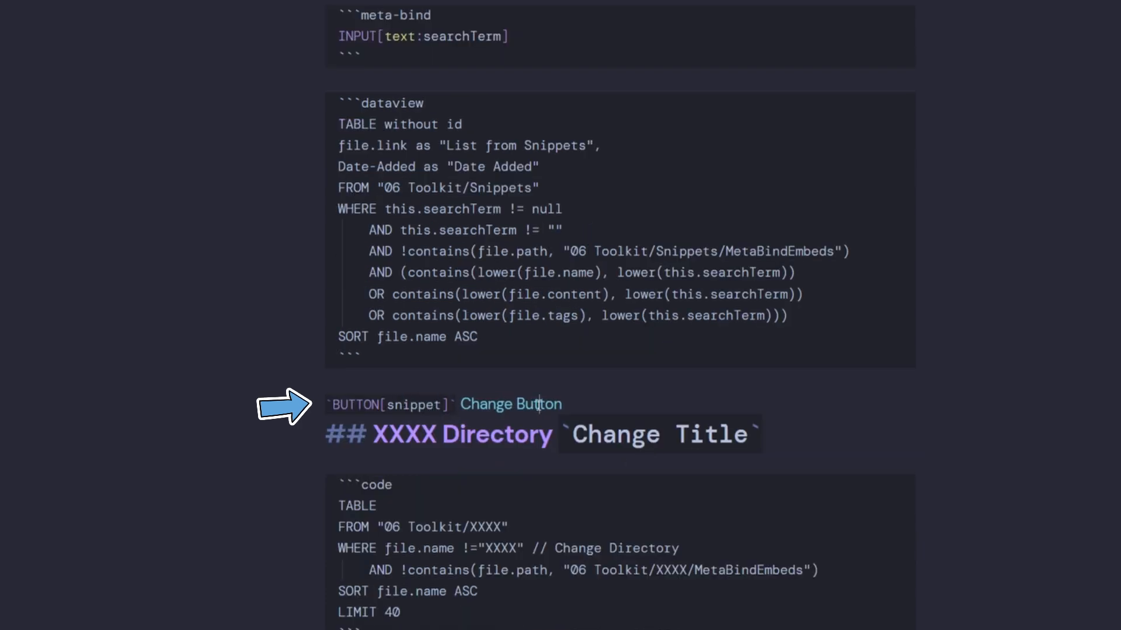
Rename the directory heading to "Snippet Directory" and delete its "Change Title" placeholder.
double_click(397, 442)
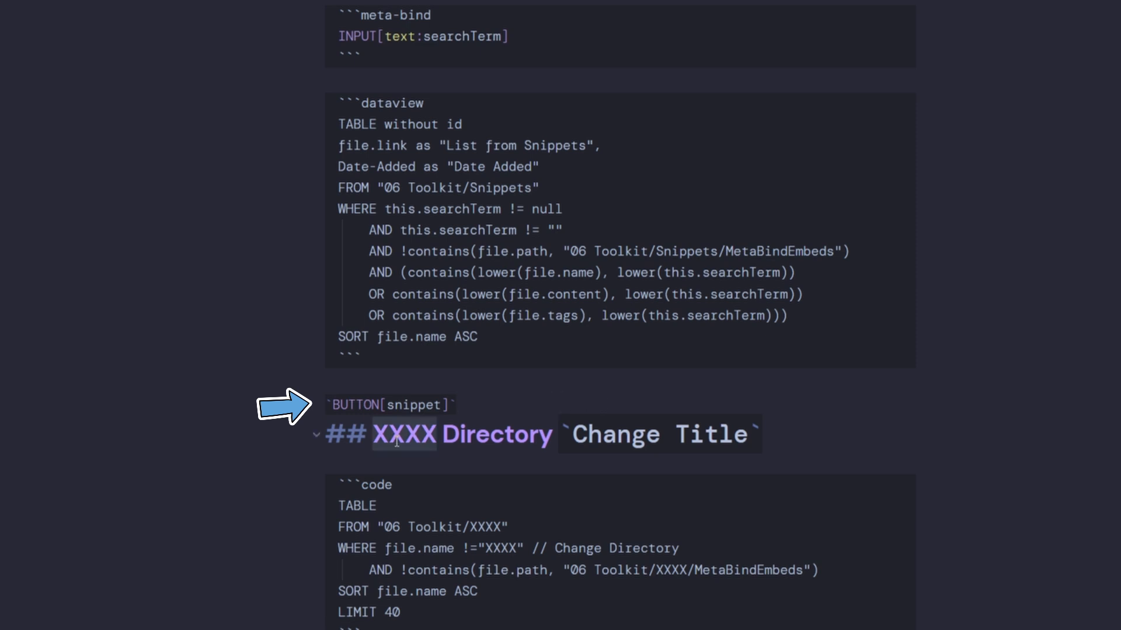
text(Snippet)
click(822, 443)
drag(823, 443, 586, 439)
key(BackSpace)
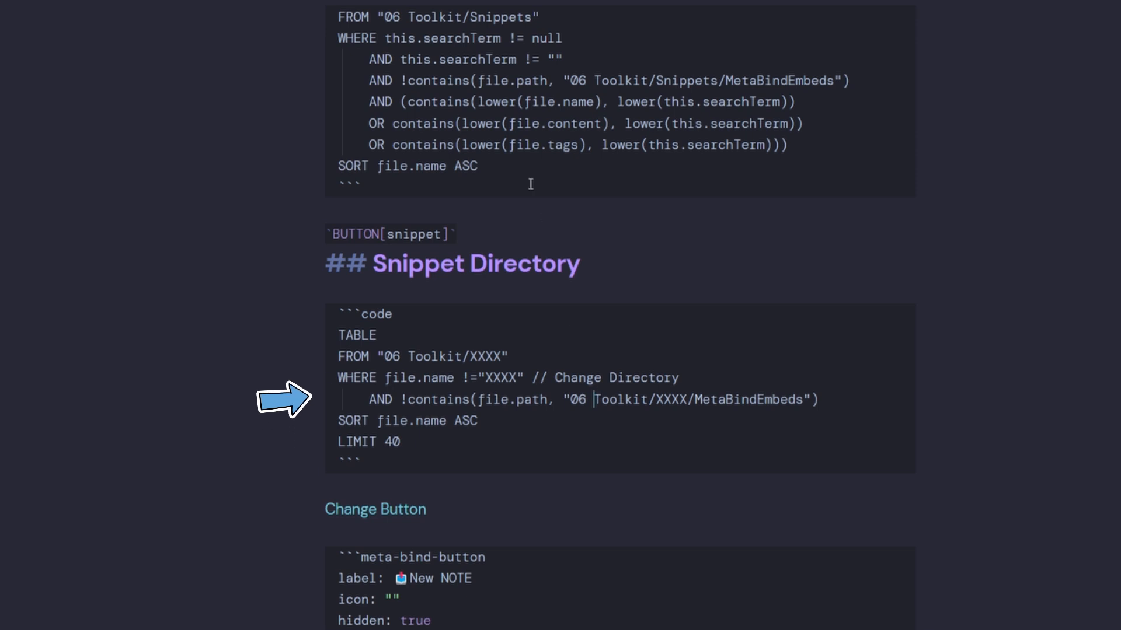
Set the directory query's FROM path to "06 Toolkit/Snippets" and its excluded file name to "Snippets".
double_click(680, 80)
key(ctrl+c)
double_click(490, 356)
key(ctrl+v)
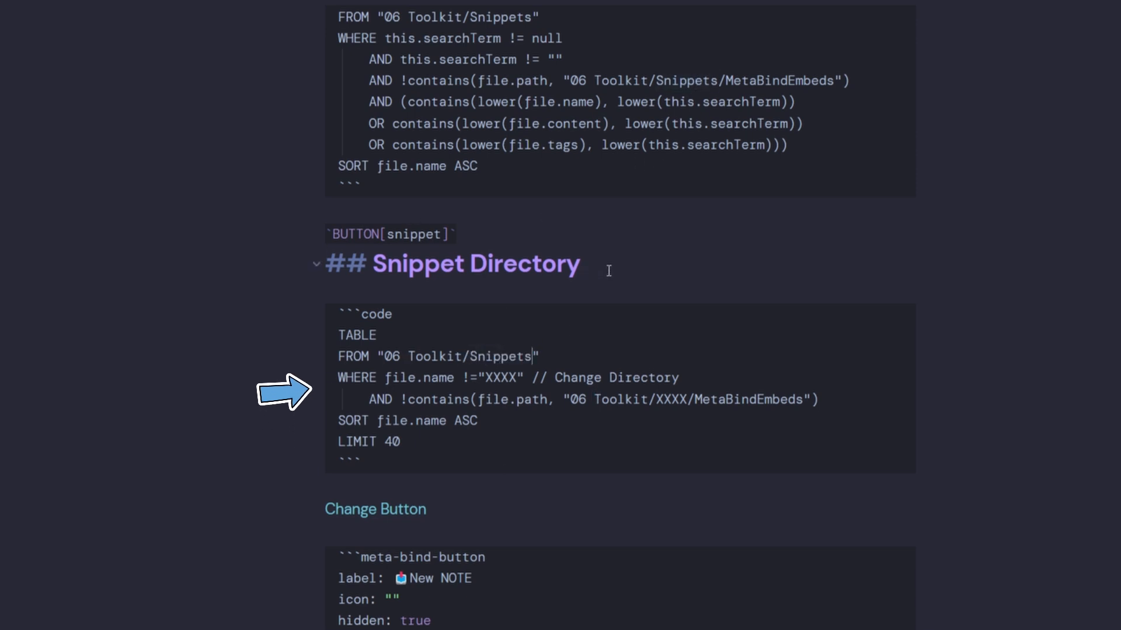
drag(609, 271, 317, 283)
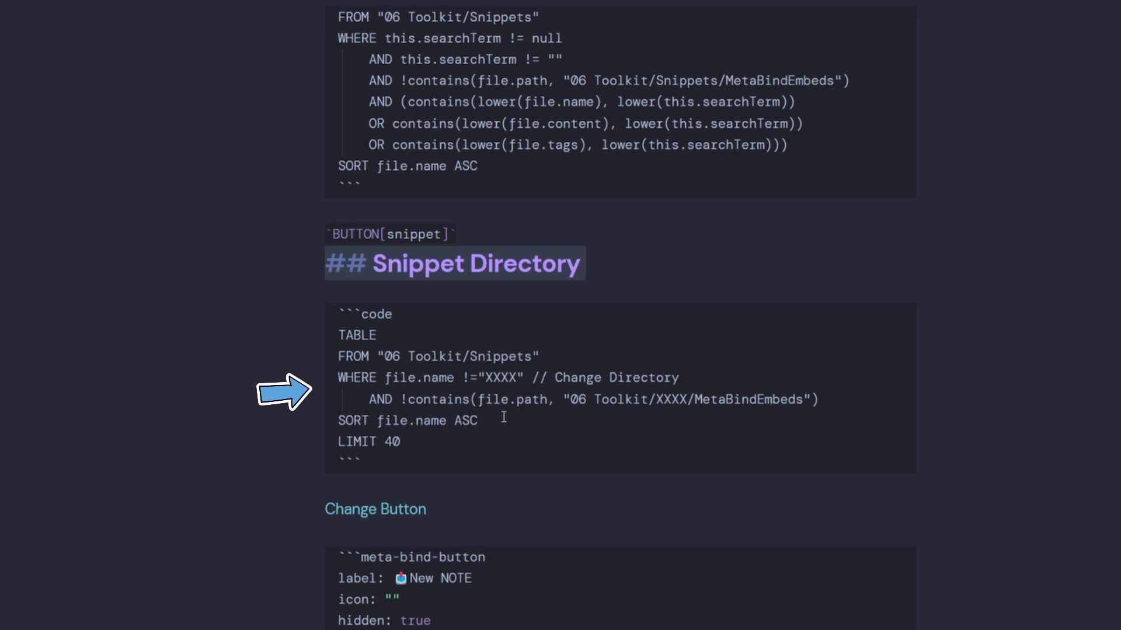
click(447, 379)
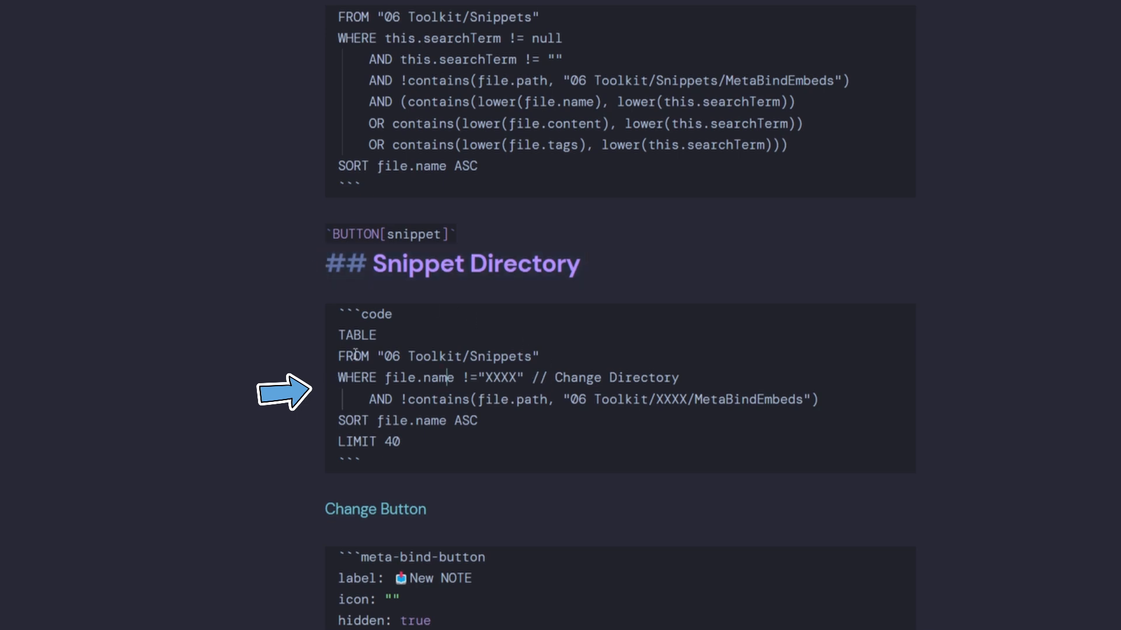
double_click(500, 378)
key(ctrl+v)
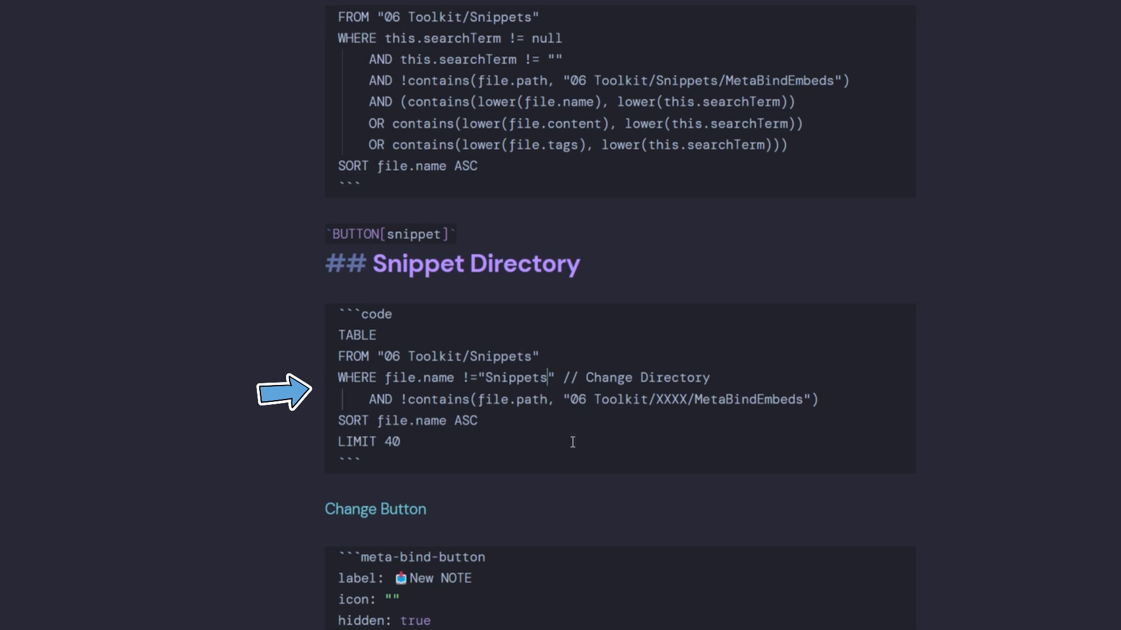
Delete the "// Change Directory" comment from the directory query and set its excluded path to "06 Toolkit/Snippets/MetaBindEmbeds".
drag(710, 378, 561, 379)
key(BackSpace)
double_click(668, 397)
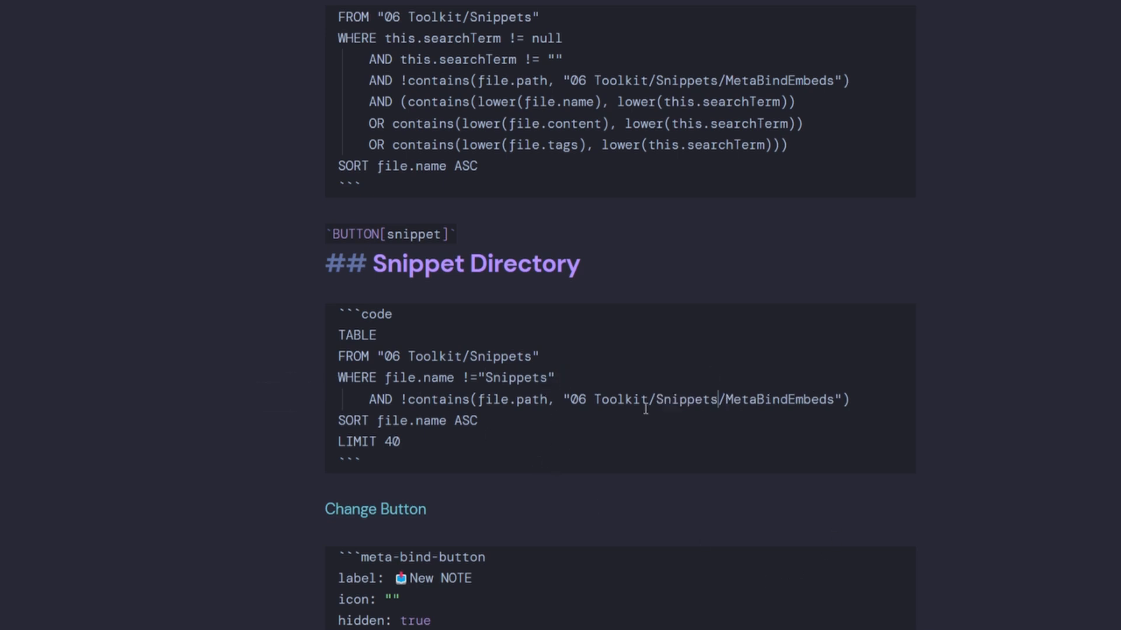
key(ctrl+v)
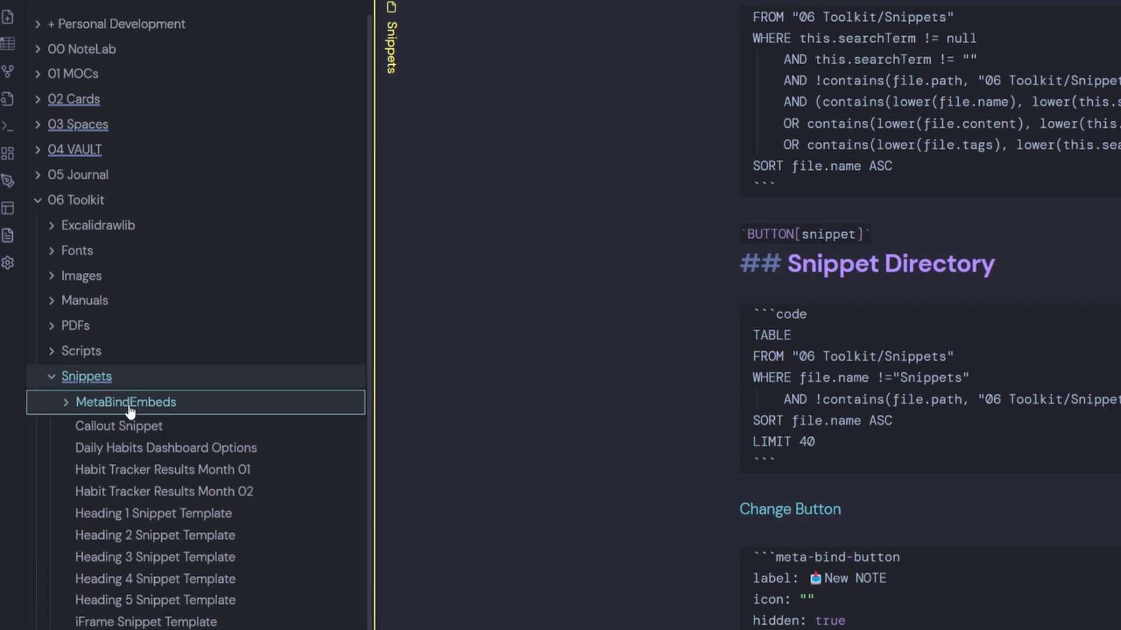
click(752, 400)
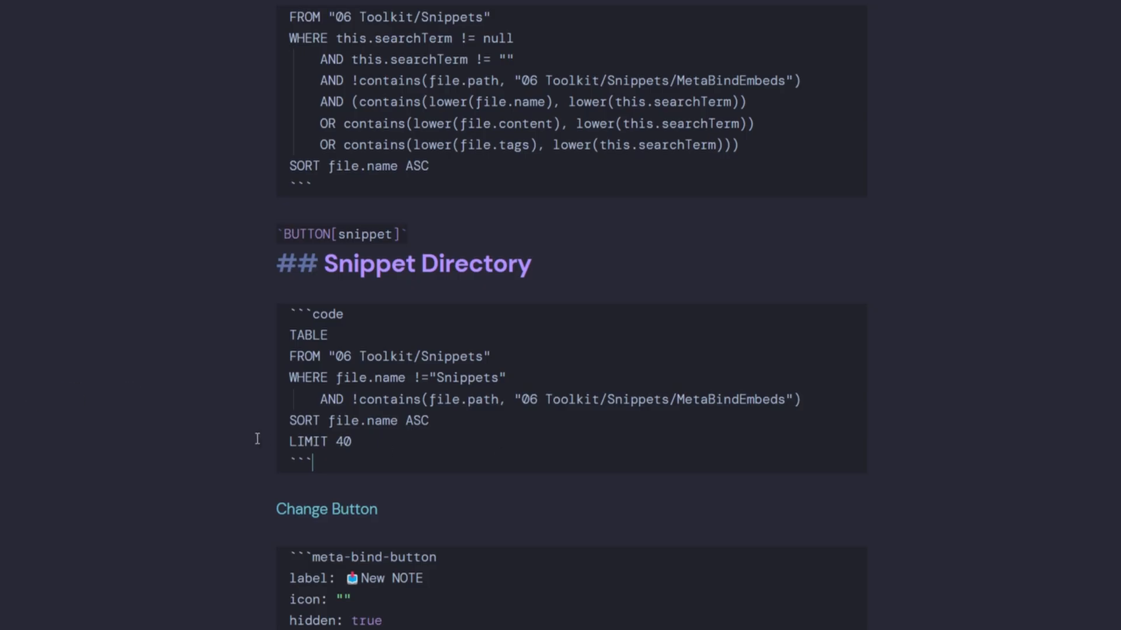
drag(378, 448, 285, 442)
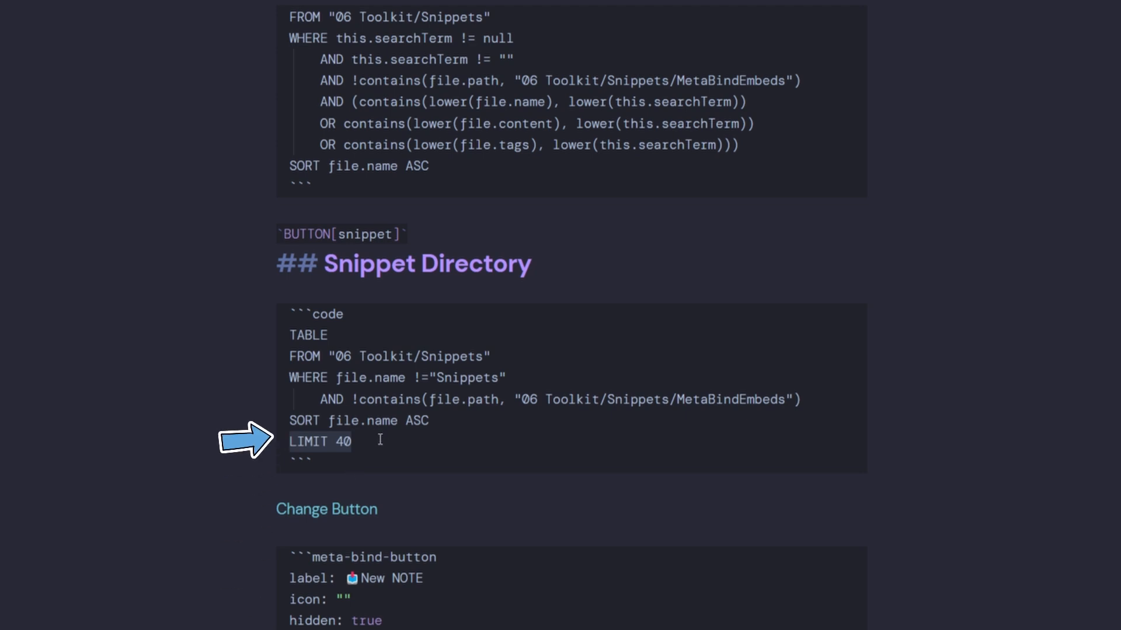
Delete the "Change Button" placeholder and the extra blank line above the meta-bind-button block.
scroll(383, 466, down, 3)
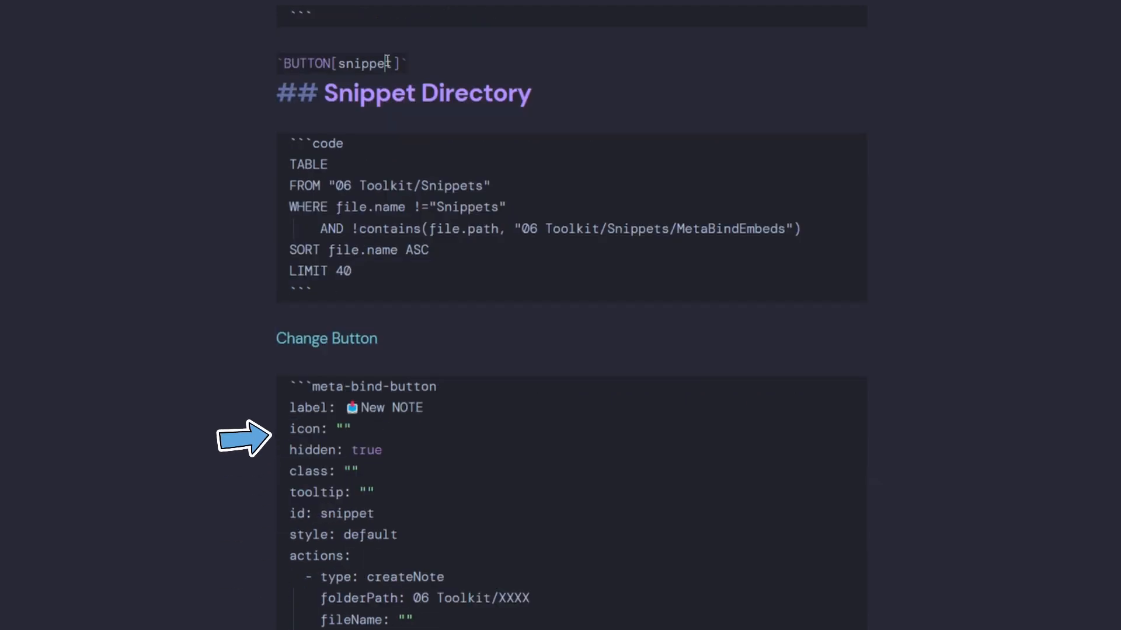
drag(387, 339, 271, 335)
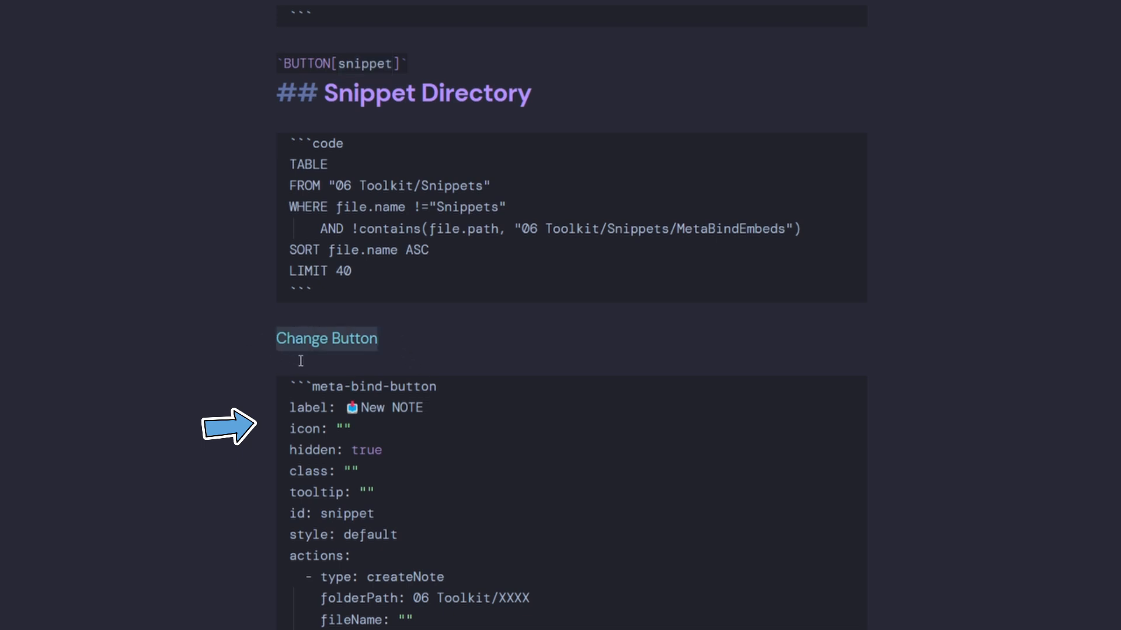
key(BackSpace)
key(BackSpace)
click(418, 334)
key(BackSpace)
drag(429, 361, 343, 361)
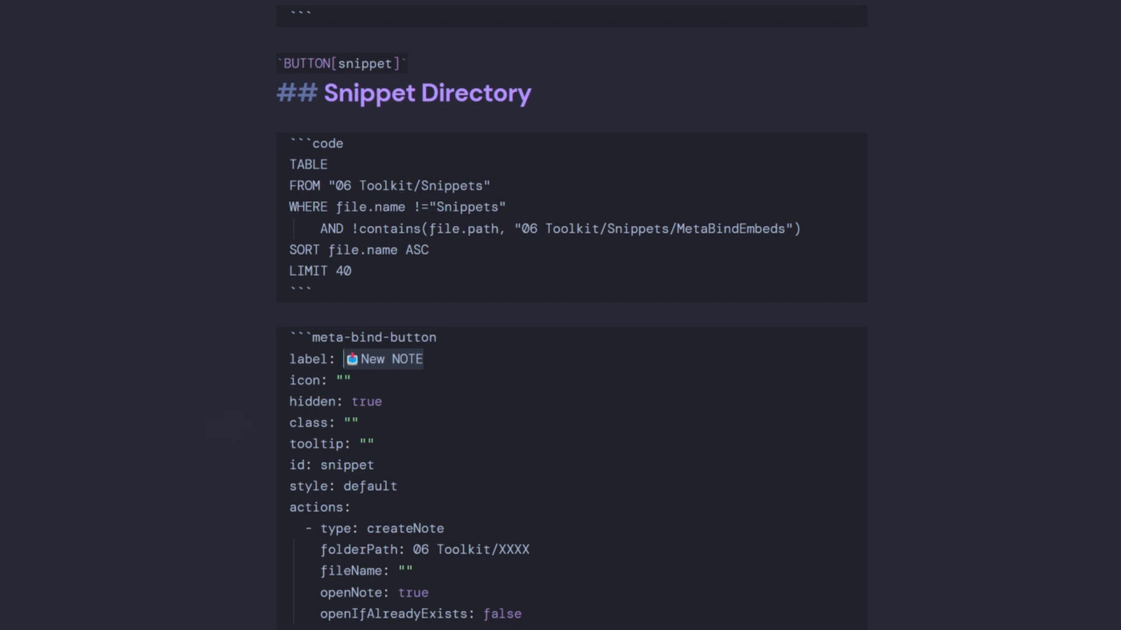
click(435, 365)
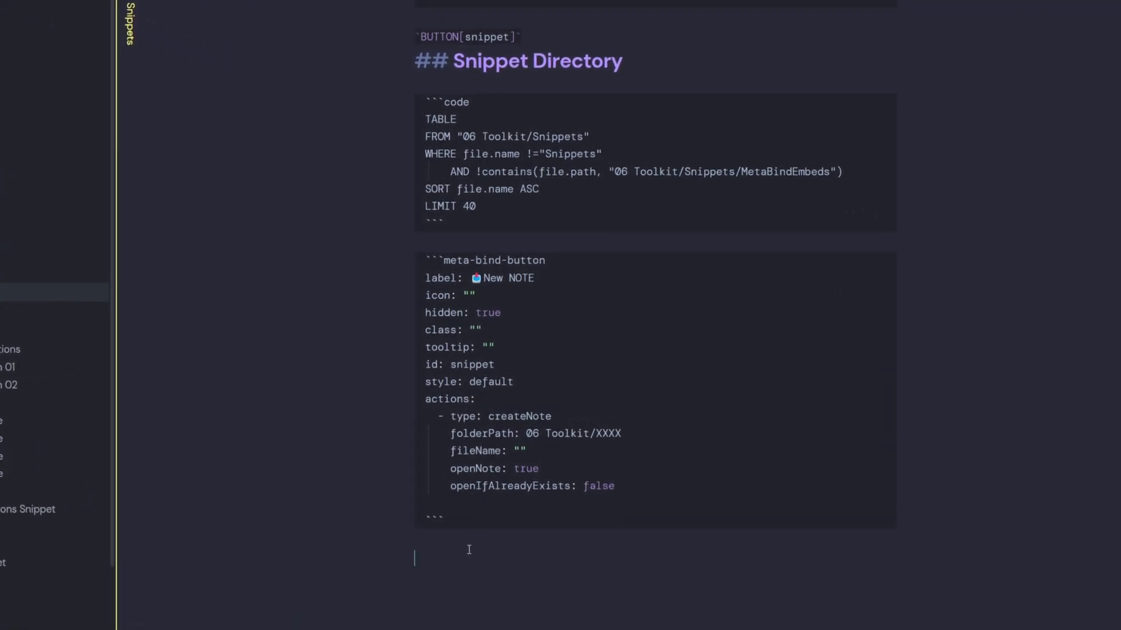
Start building a Meta Bind button below the existing button block, with createNote as the action type and snippet as the ID.
right_click(469, 550)
mouse_move(580, 457)
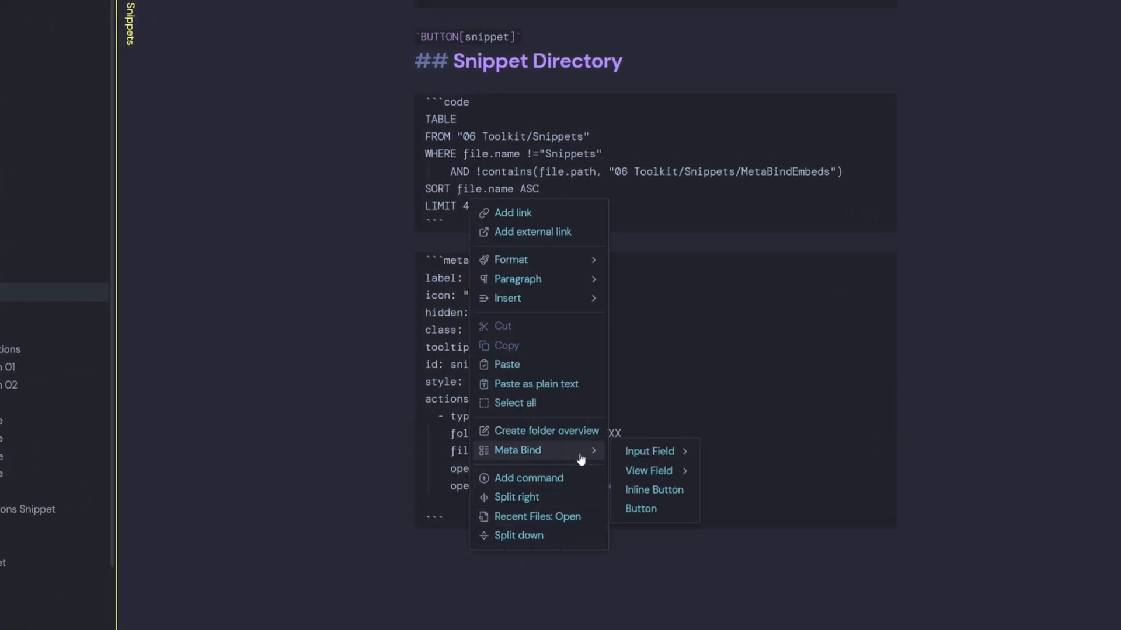
click(641, 509)
click(528, 491)
click(464, 613)
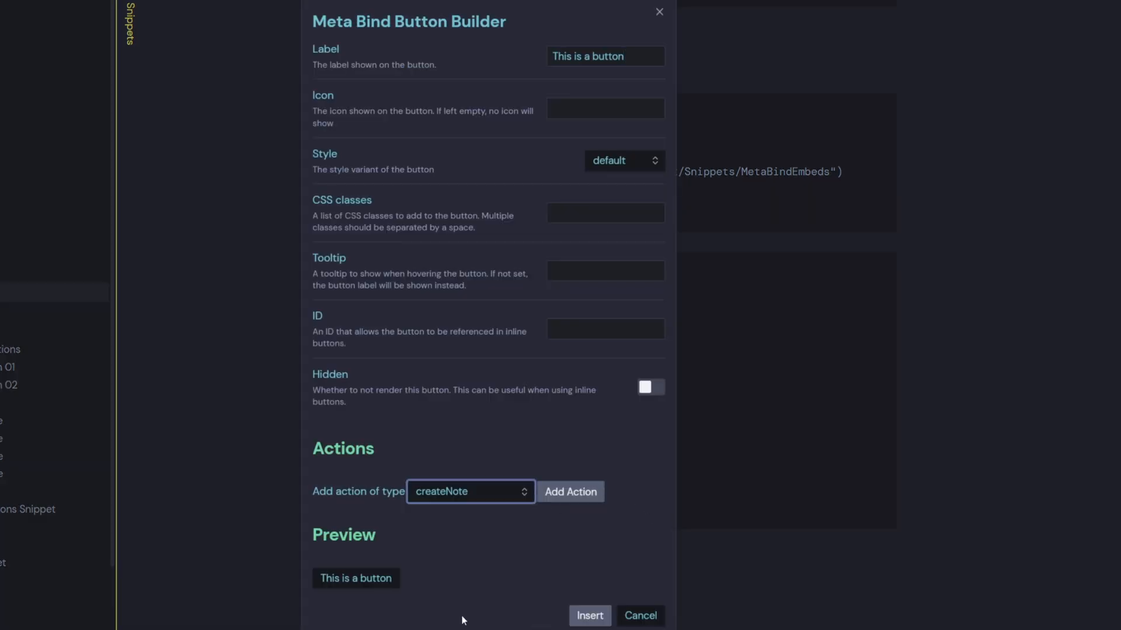
click(575, 335)
text(snippet)
Set the new button's label to "New Snippet" preceded by the inbox emoji 📥.
click(633, 55)
key(ctrl+a)
text(New Snippet)
click(554, 58)
key(super+period)
click(582, 212)
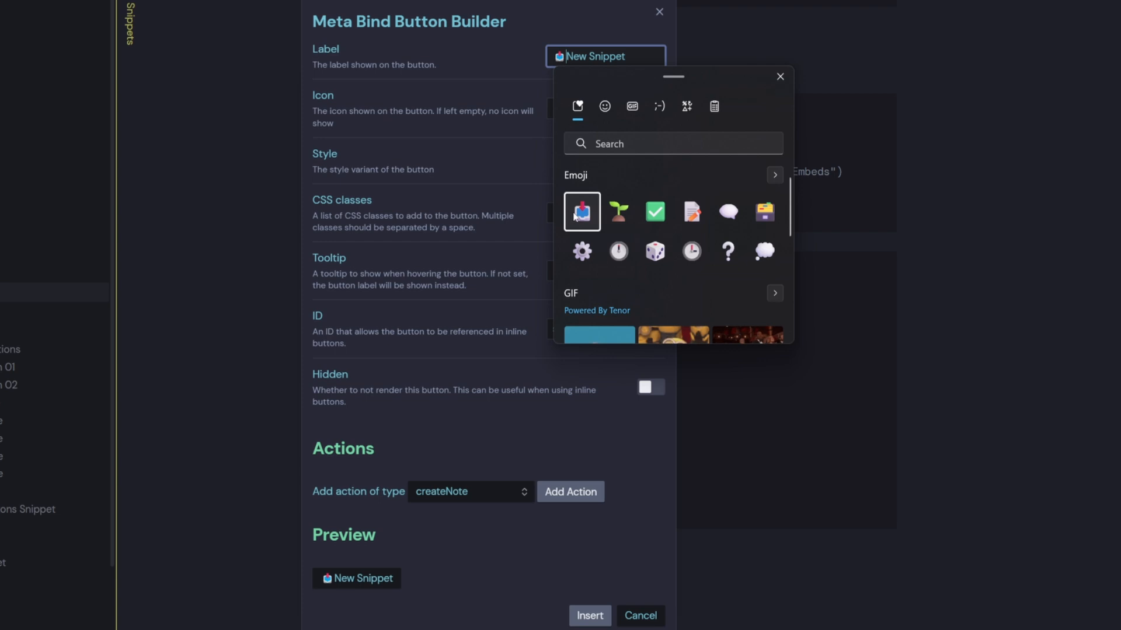
key(Escape)
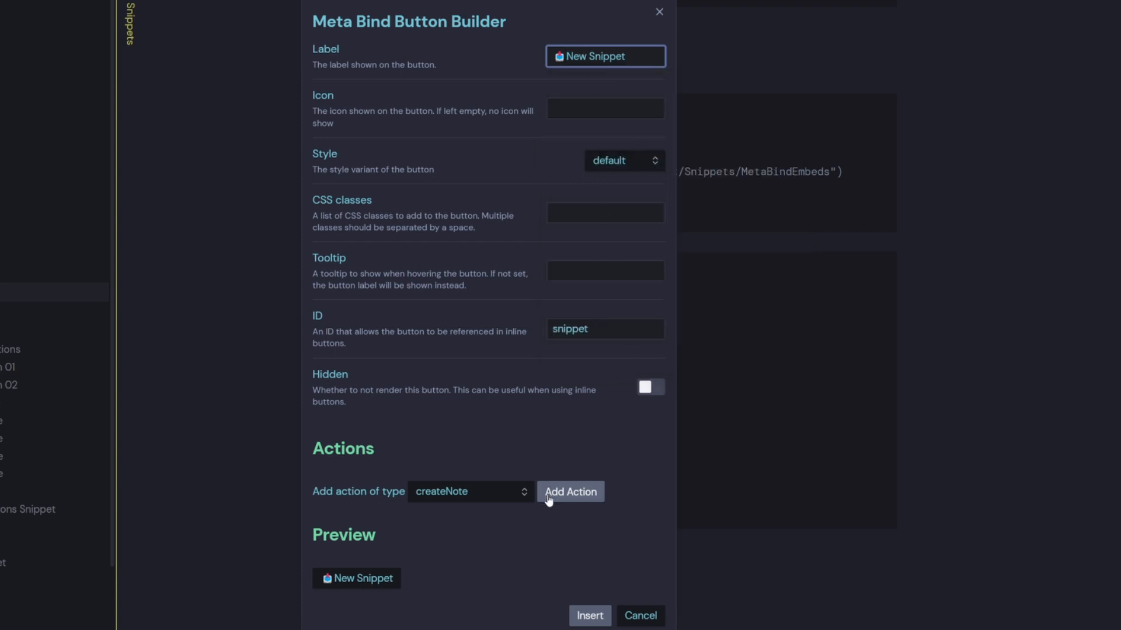
Add the createNote action to the button and set its target folder to 06 Toolkit/Snippets.
click(567, 493)
scroll(471, 508, down, 3)
scroll(444, 353, down, 2)
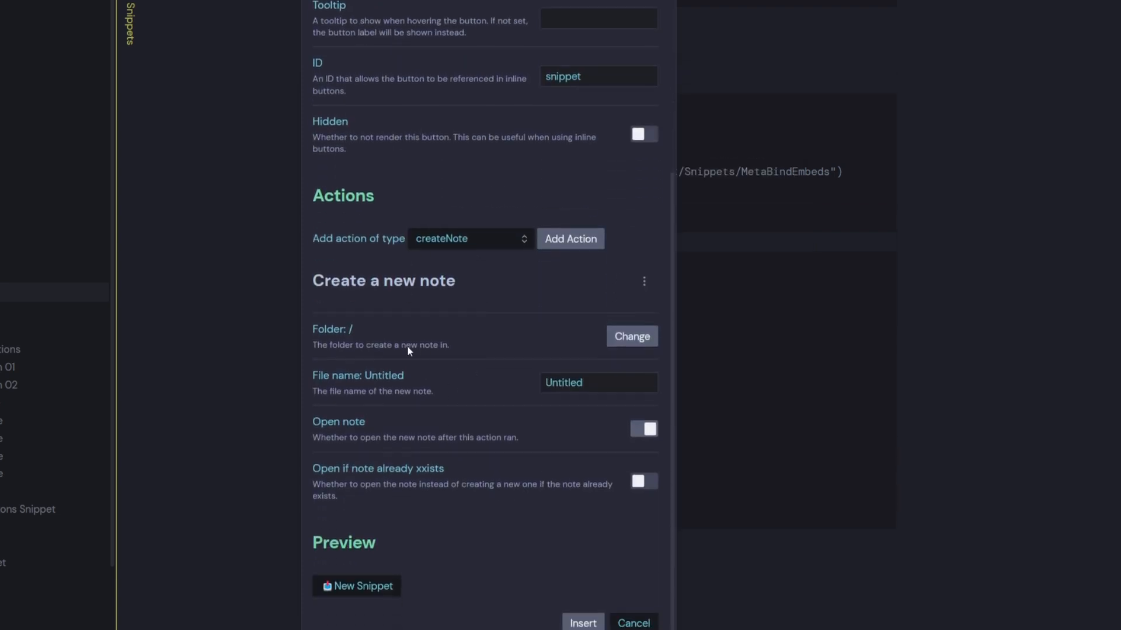
click(621, 339)
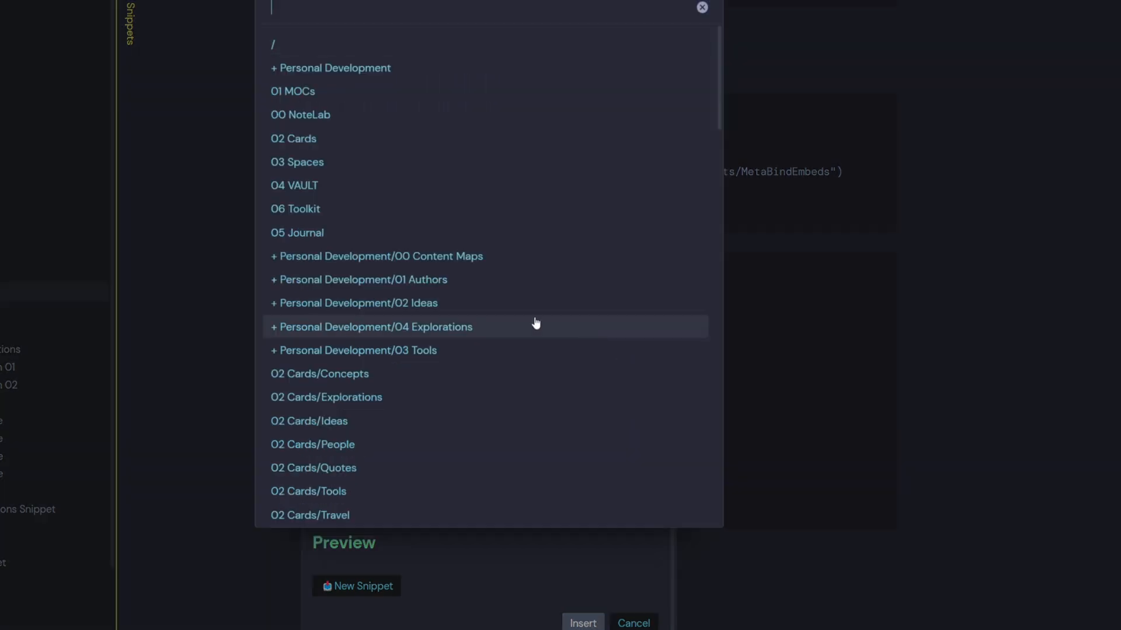
text(06 sn)
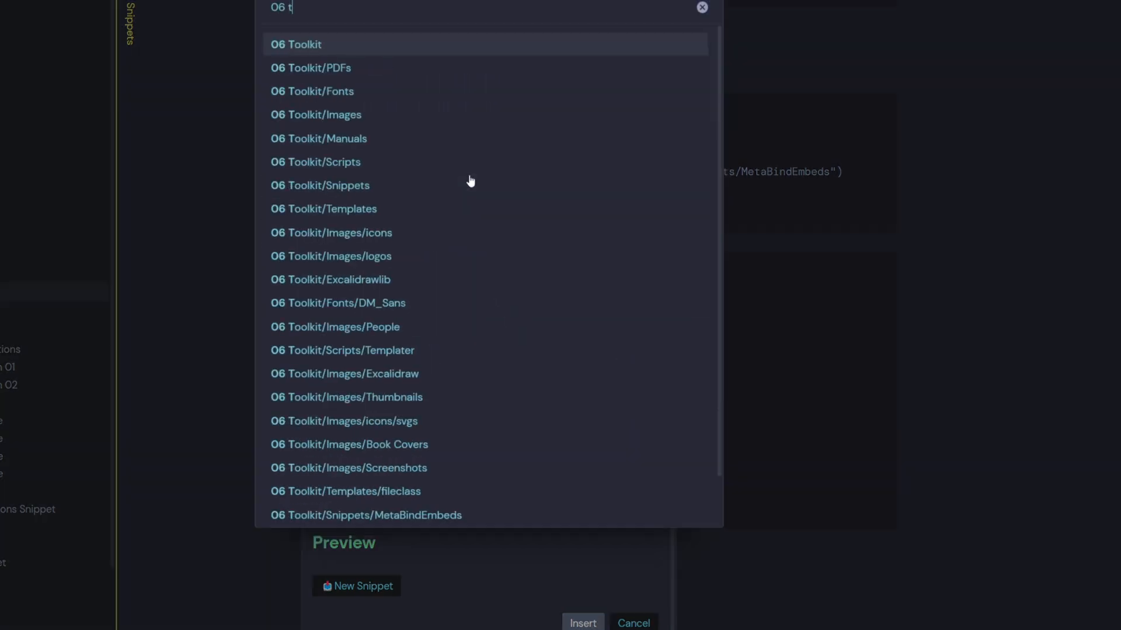
click(468, 182)
Clear the action's default file name and insert the finished button block into the note.
click(605, 379)
key(ctrl+a)
key(BackSpace)
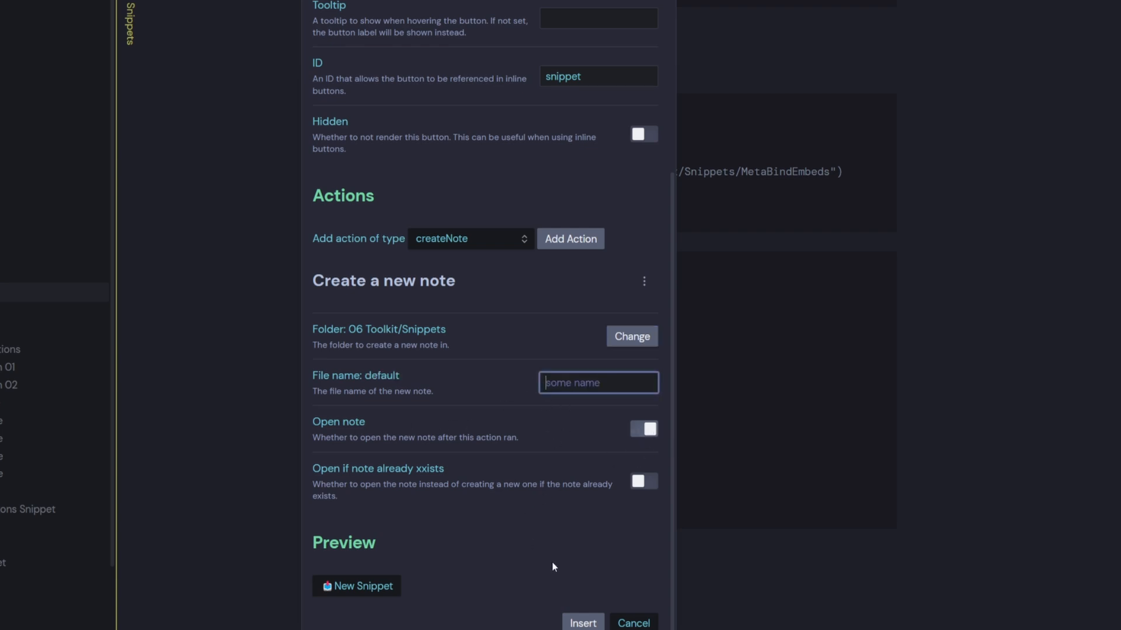
click(583, 623)
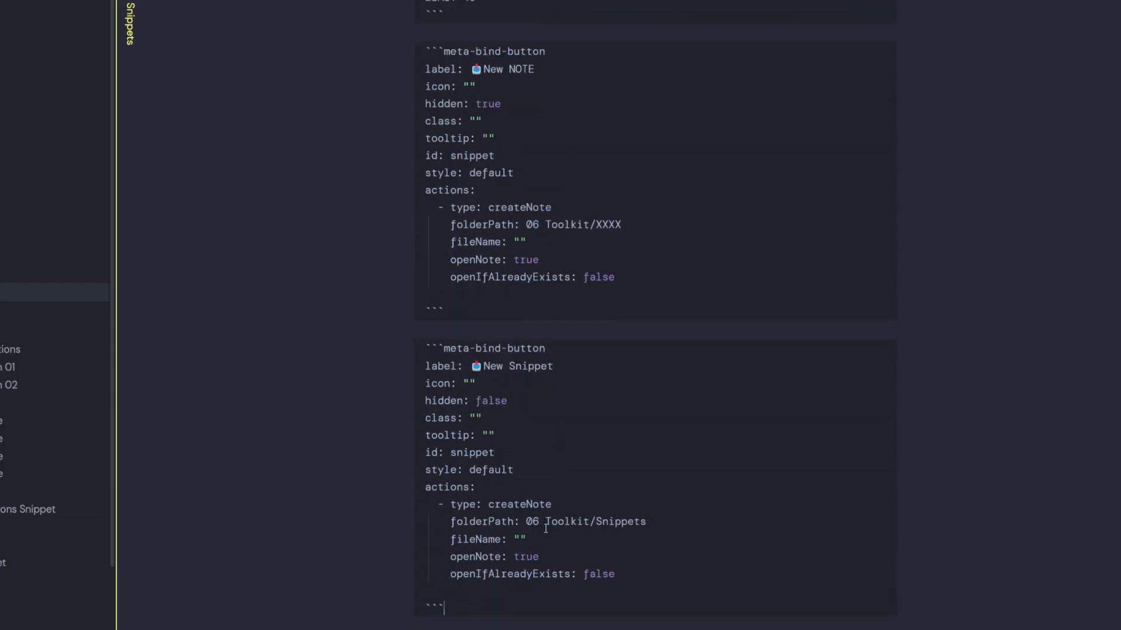
Delete the template's old "New NOTE" button block, keeping only the New Snippet block.
shift+click(408, 353)
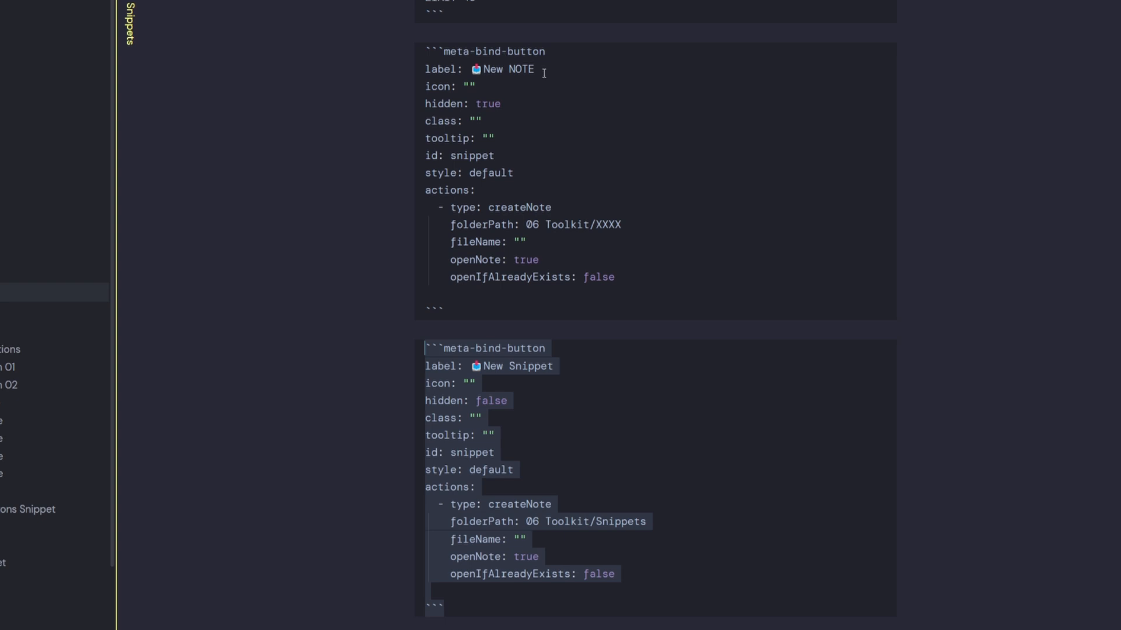
drag(512, 296, 389, 57)
drag(646, 521, 526, 521)
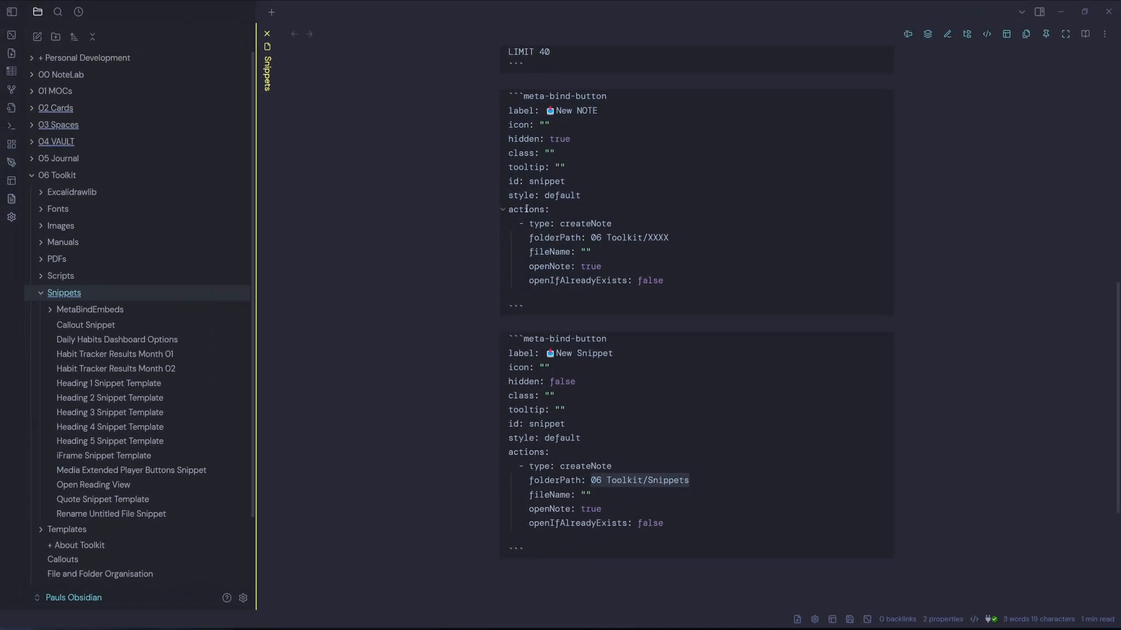
double_click(558, 182)
drag(543, 313, 458, 104)
key(BackSpace)
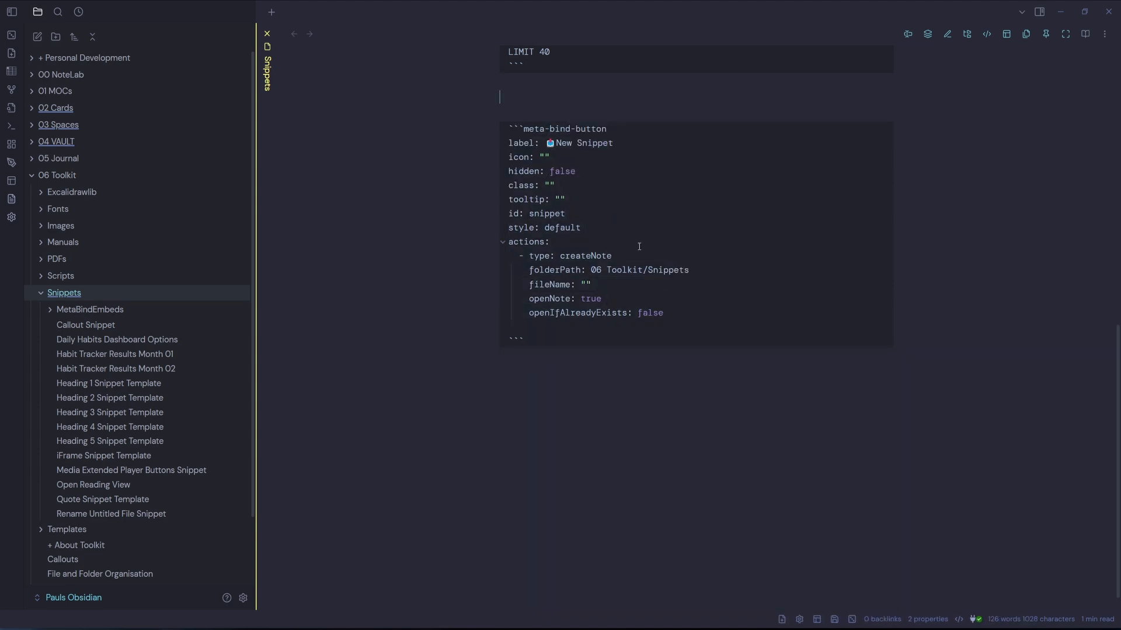
Check the button block's ID against the inline button's ID and preview the page in reading view.
scroll(555, 363, up, 3)
double_click(555, 363)
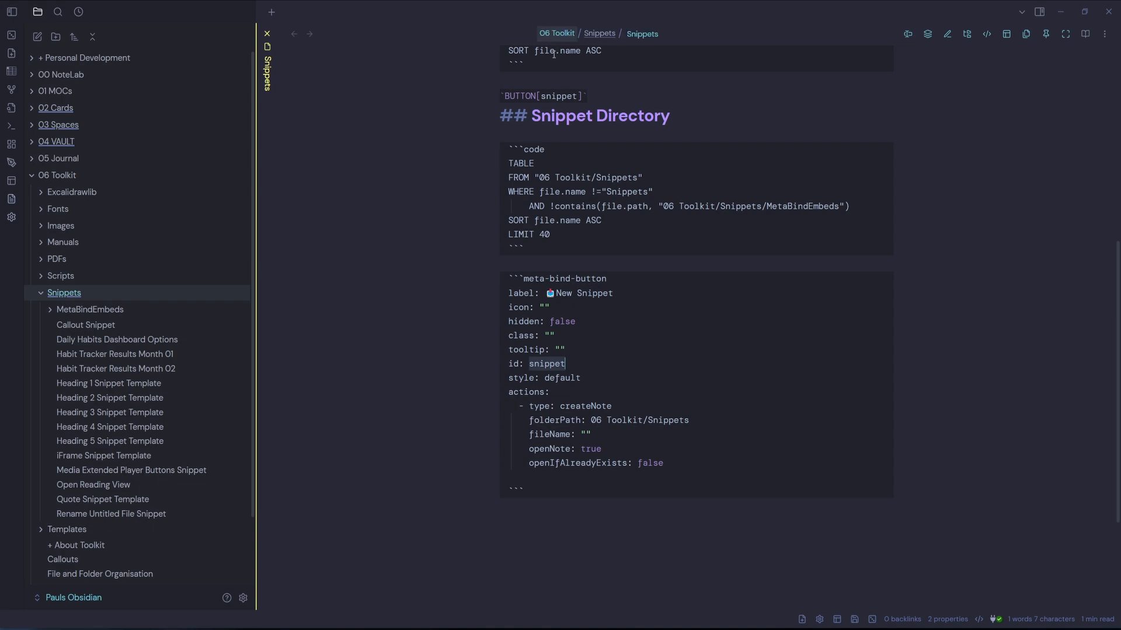
scroll(756, 328, up, 5)
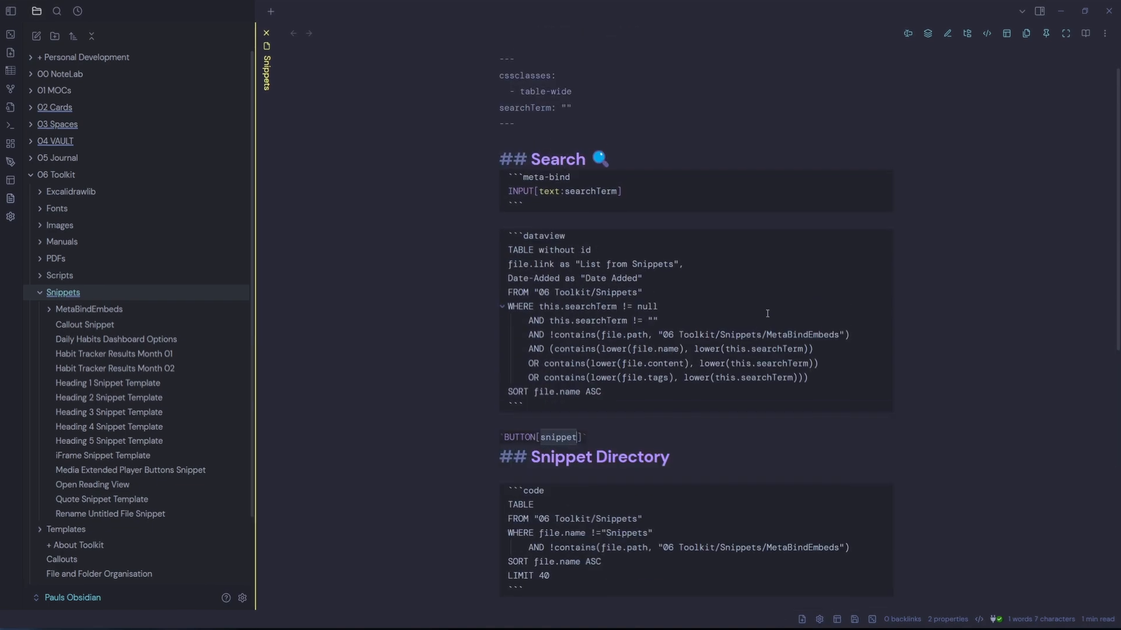
key(ctrl+e)
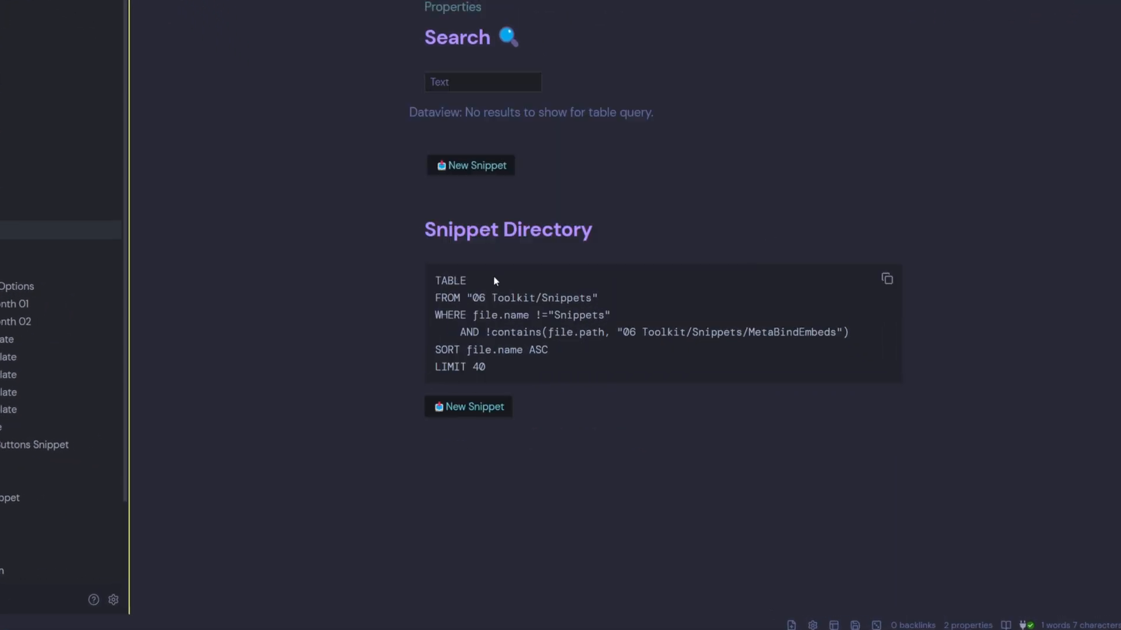
Change the directory query's code block language to dataview and preview the page in reading view.
key(ctrl+e)
double_click(467, 473)
text(dataview)
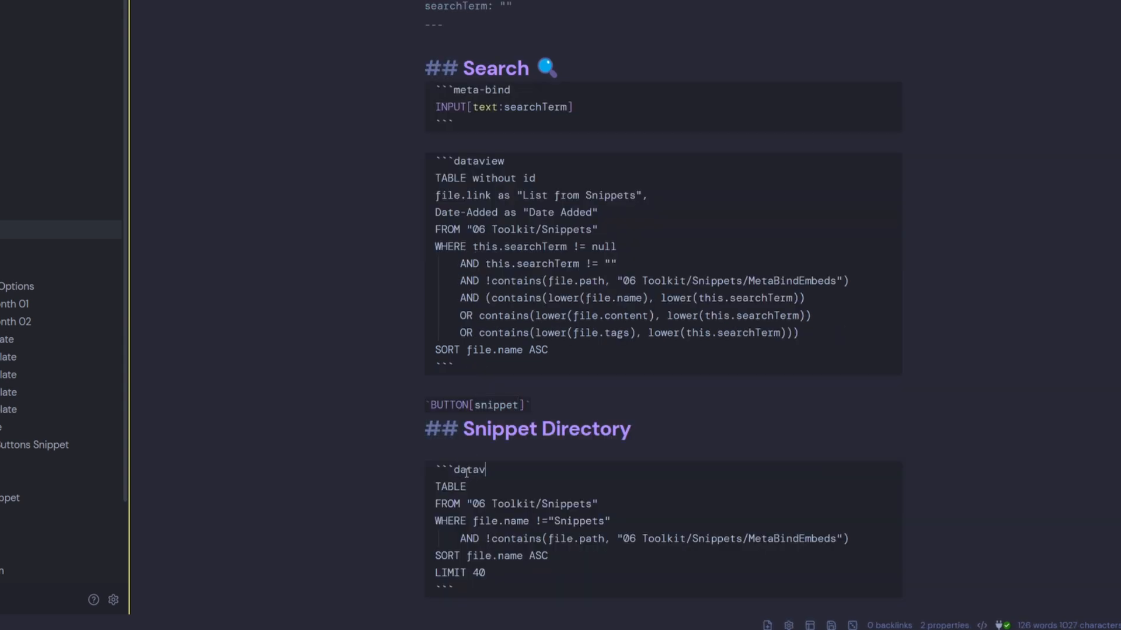
scroll(690, 468, down, 3)
click(698, 401)
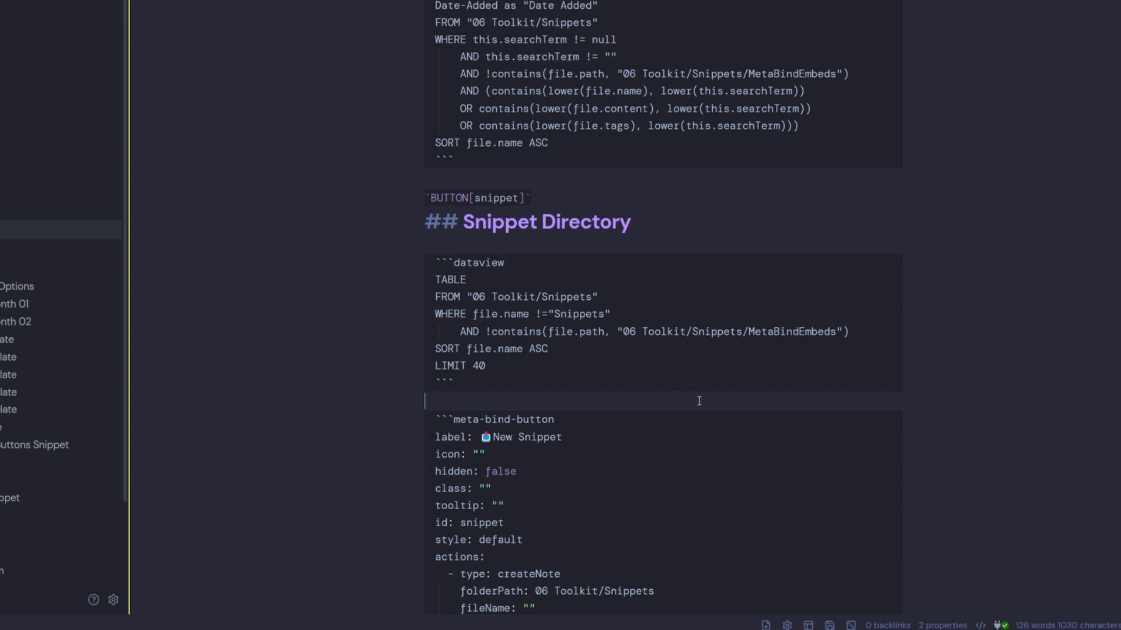
key(ctrl+e)
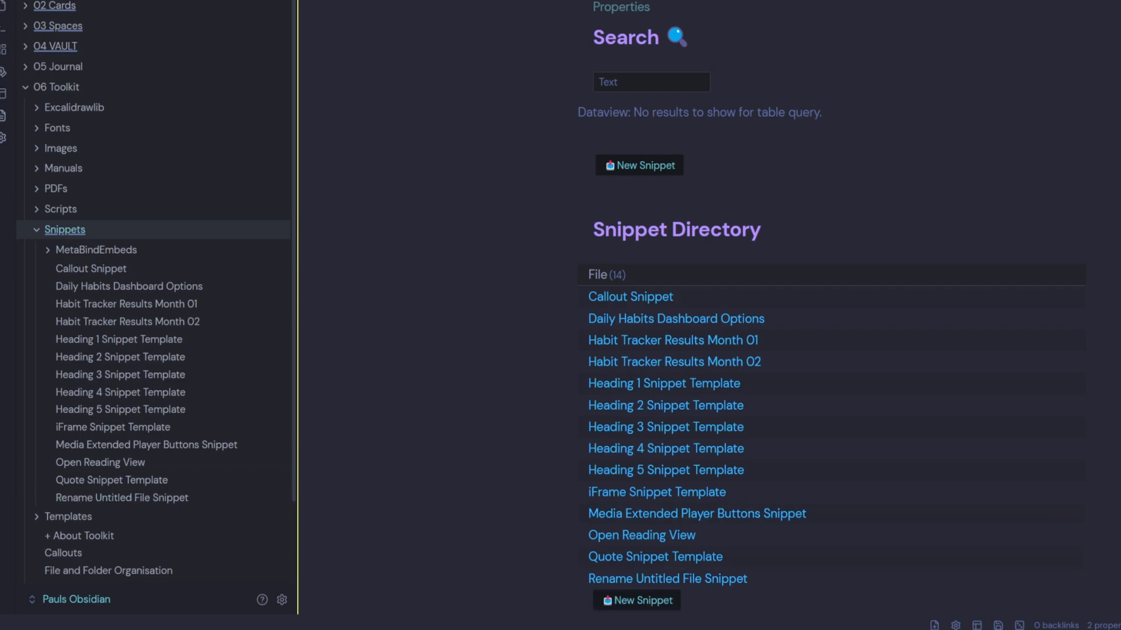
Set the New Snippet button block's hidden value to true and return to reading view.
key(ctrl+e)
scroll(783, 397, down, 4)
double_click(670, 196)
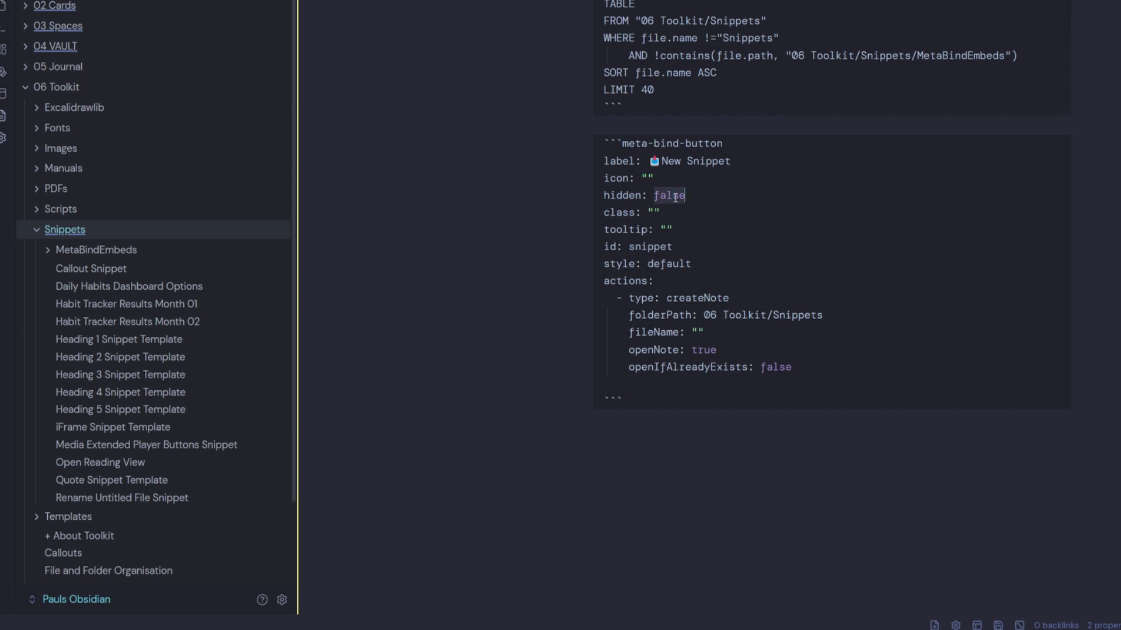
text(true)
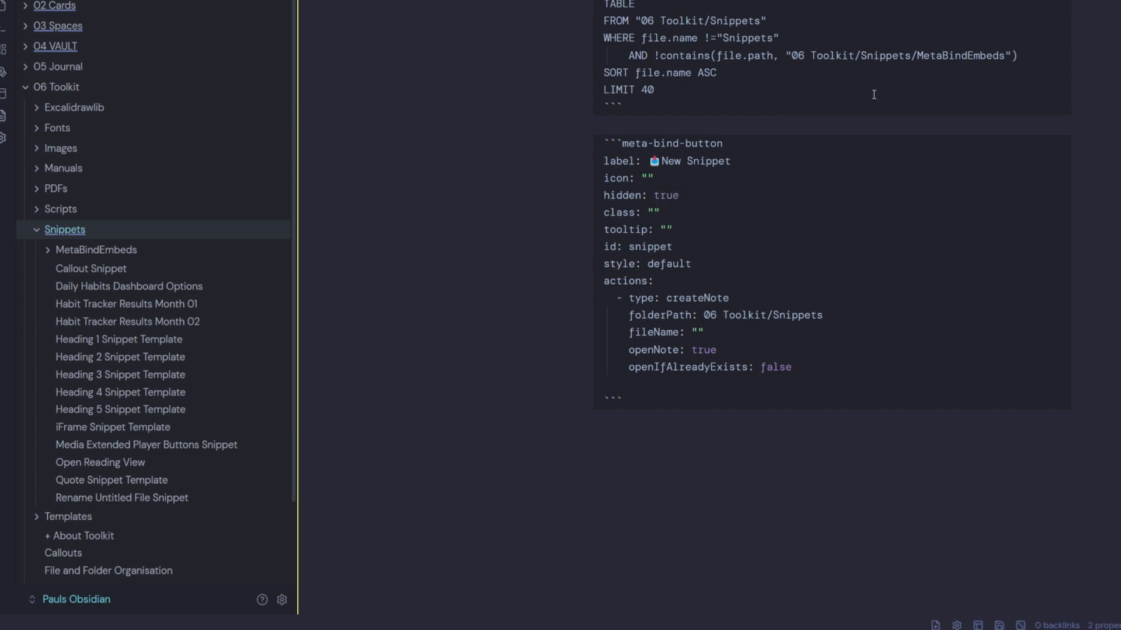
key(ctrl+e)
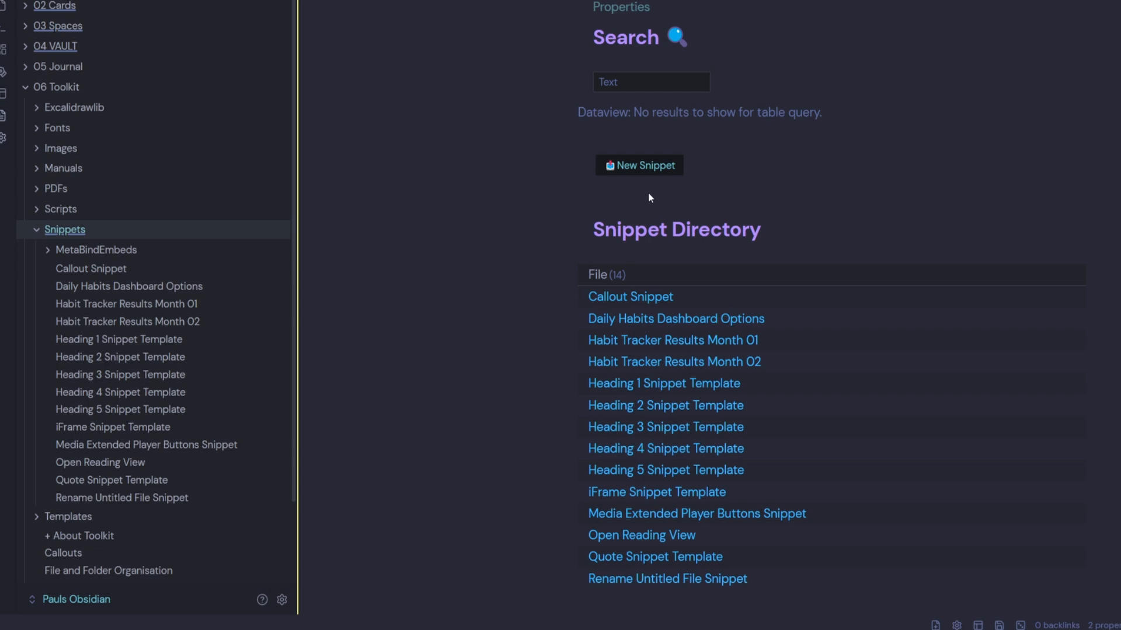
Test the Snippets page's search field with the terms "daily" and "heading".
click(627, 82)
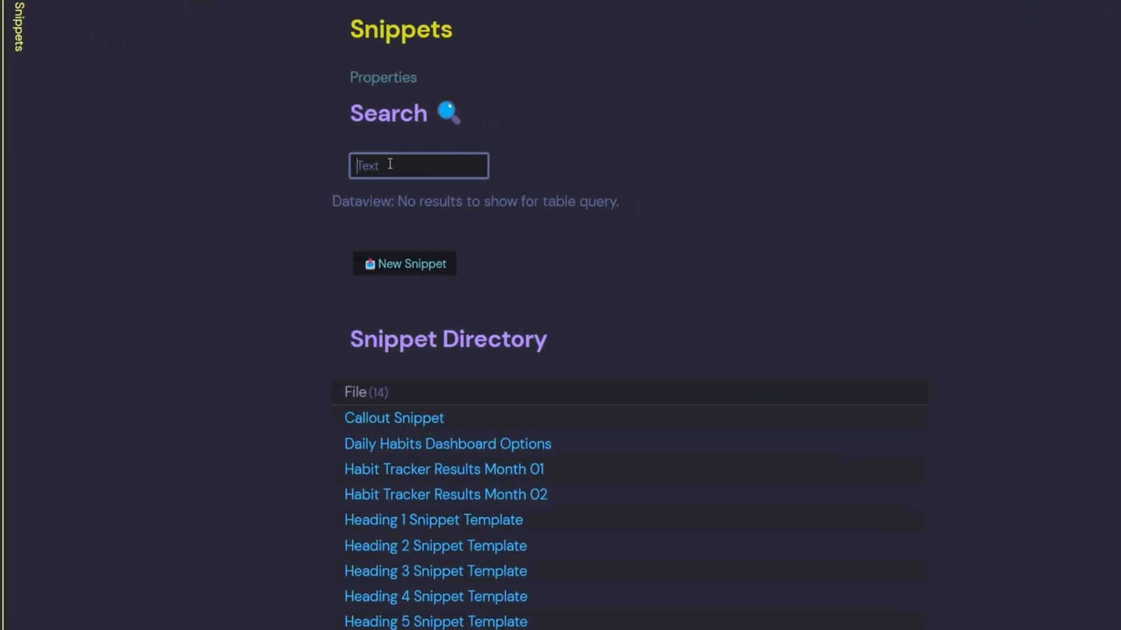
text(daily)
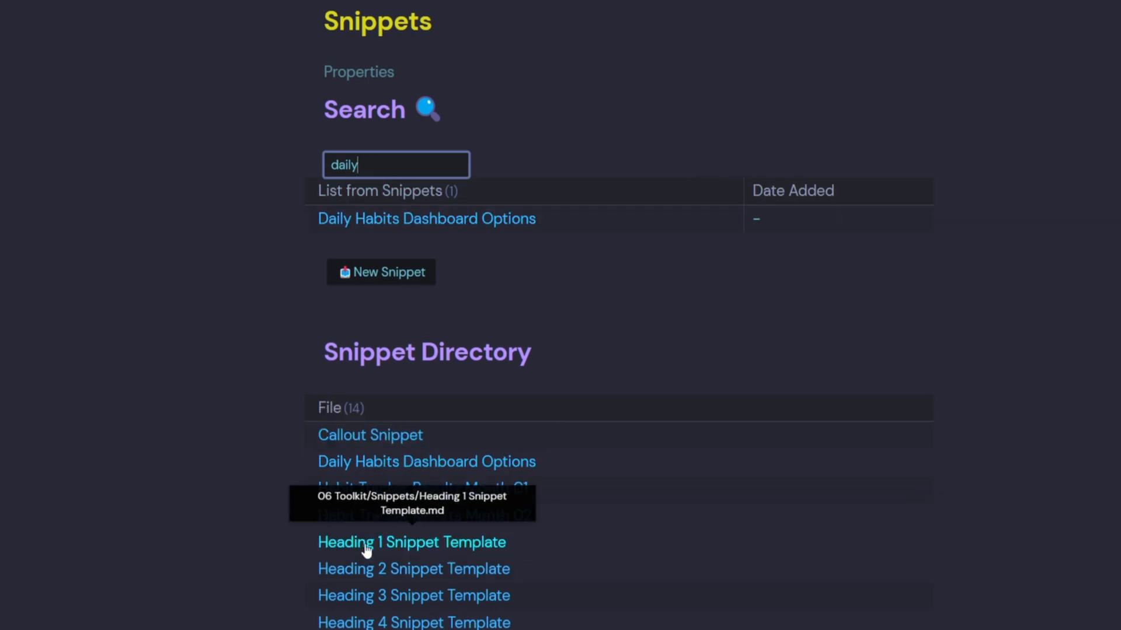
double_click(424, 171)
text(heading)
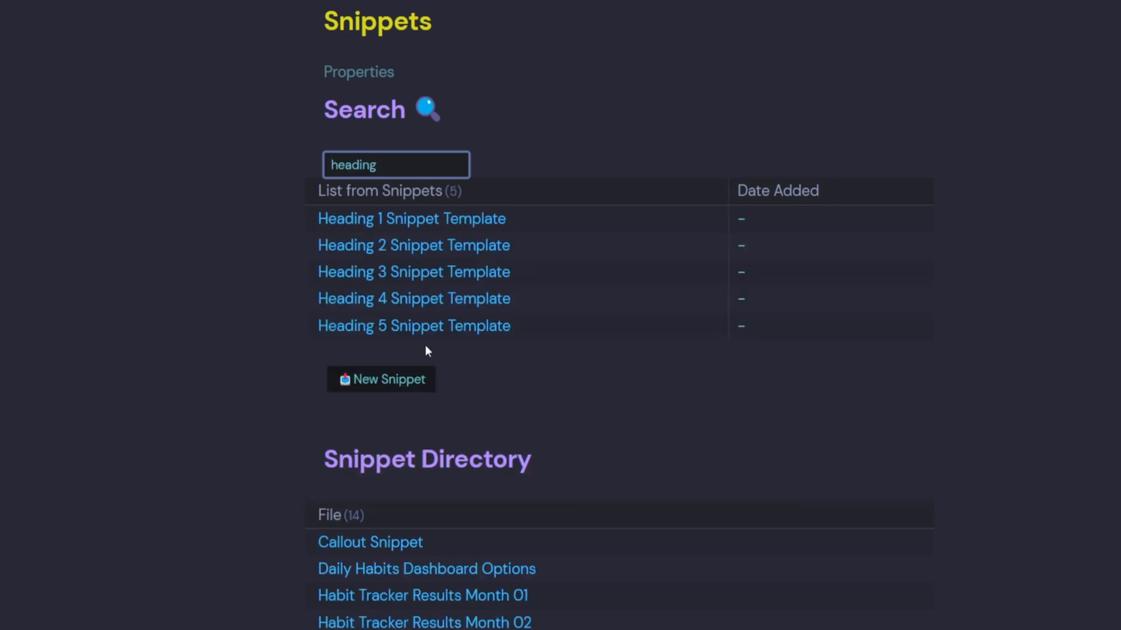
click(549, 391)
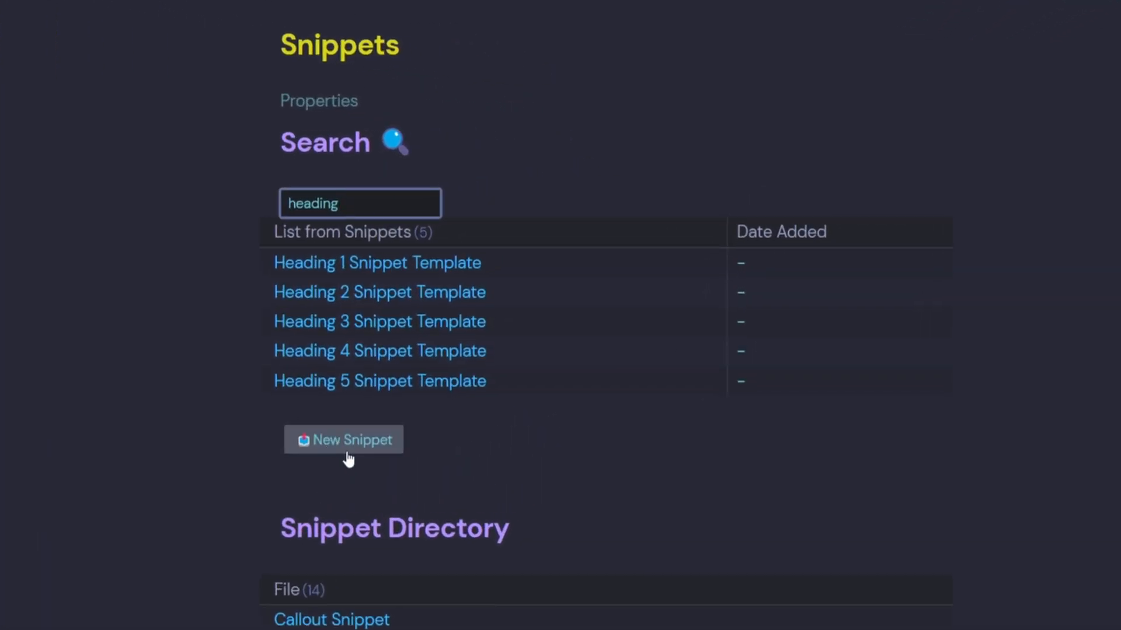
Test the New Snippet button by creating a note, entering "Test" in its body and selecting its title.
click(348, 454)
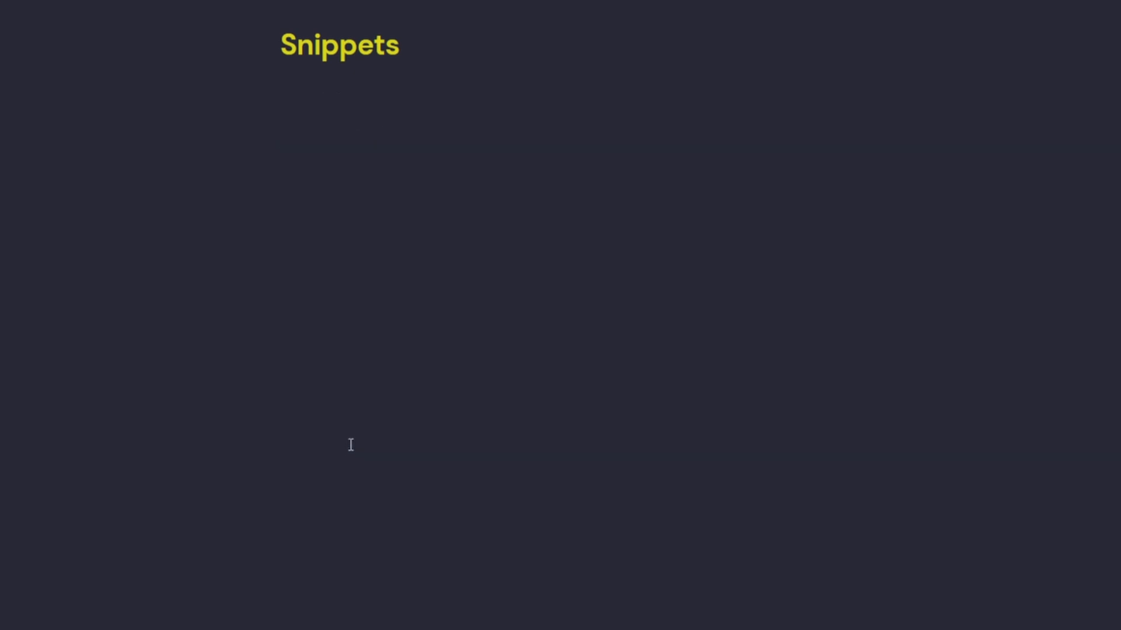
text(Test)
click(422, 26)
double_click(360, 60)
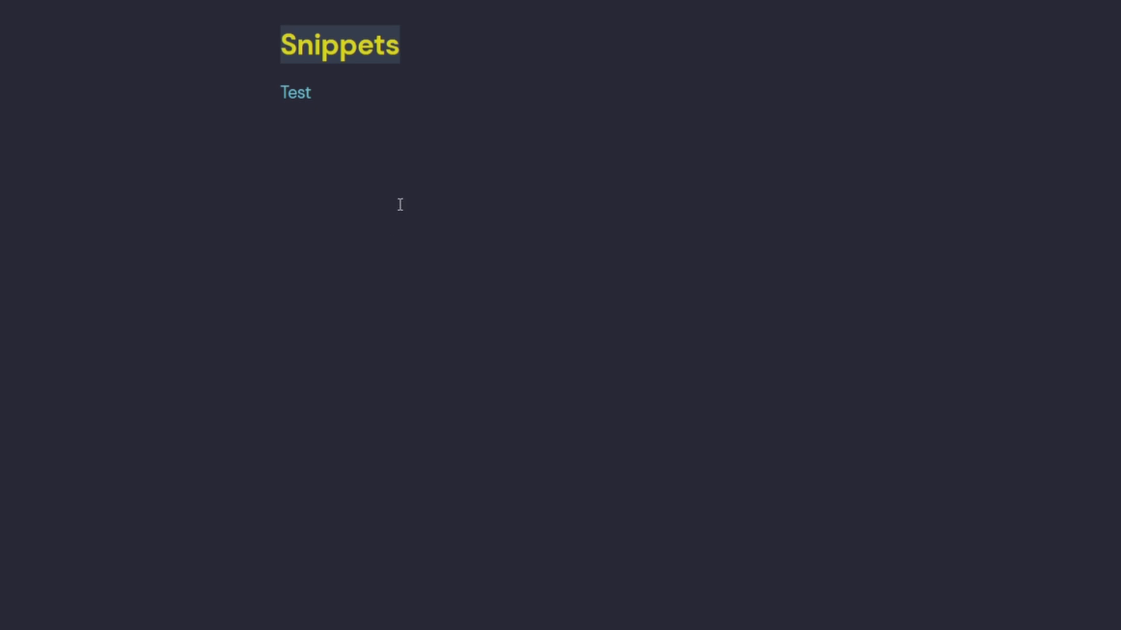
Set the fileName value in the New Snippet button block to "Snippet Template".
key(ctrl+e)
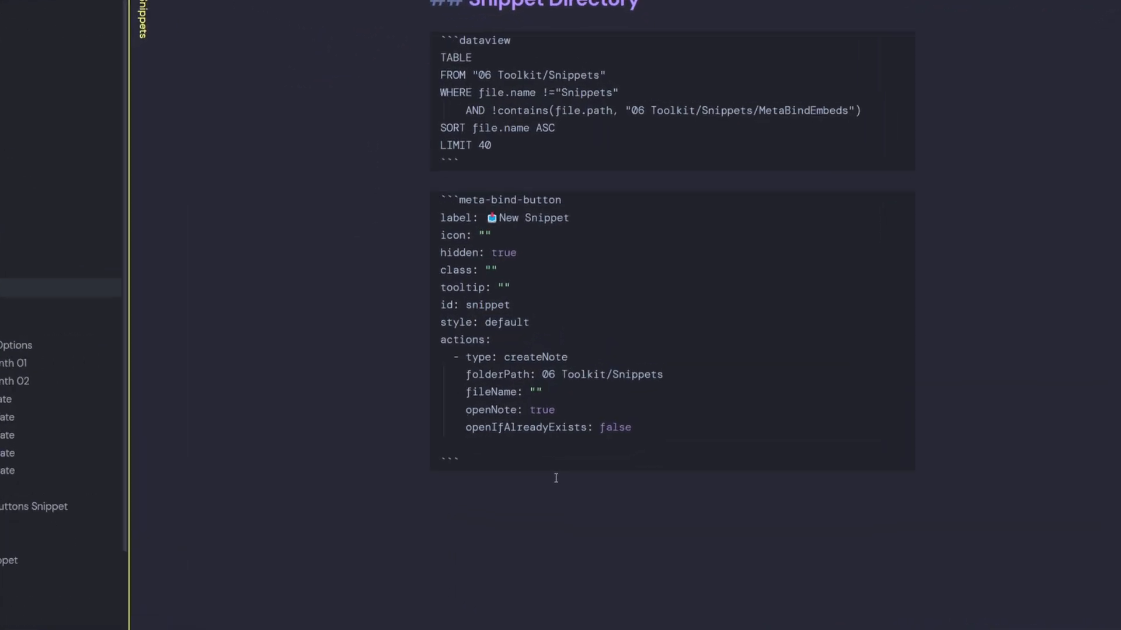
text(Snippet Templa)
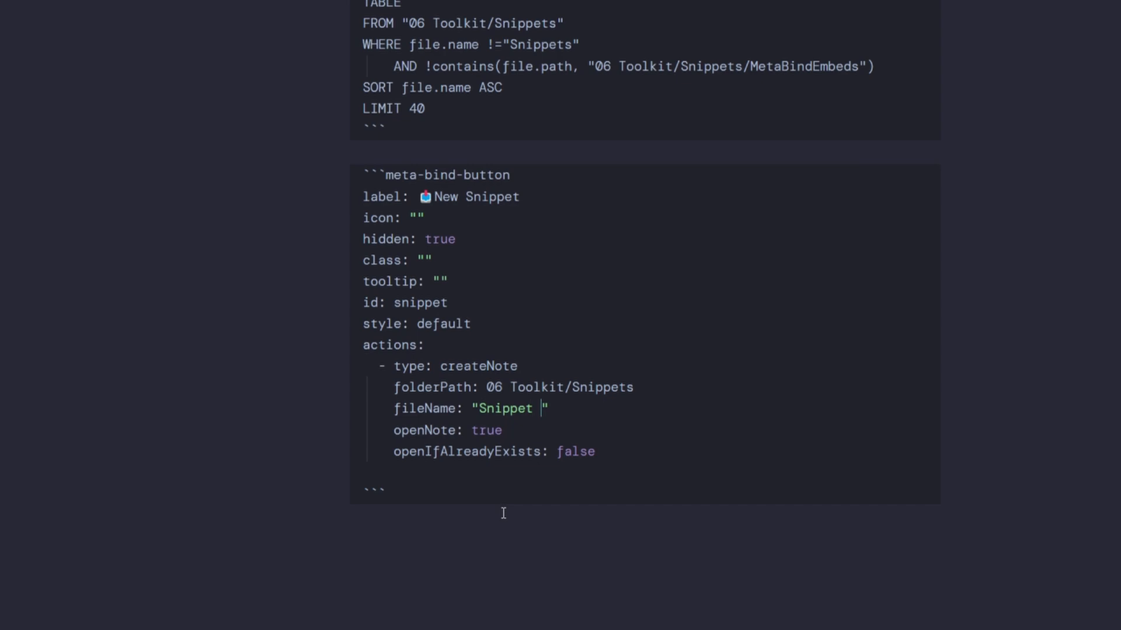
text(te)
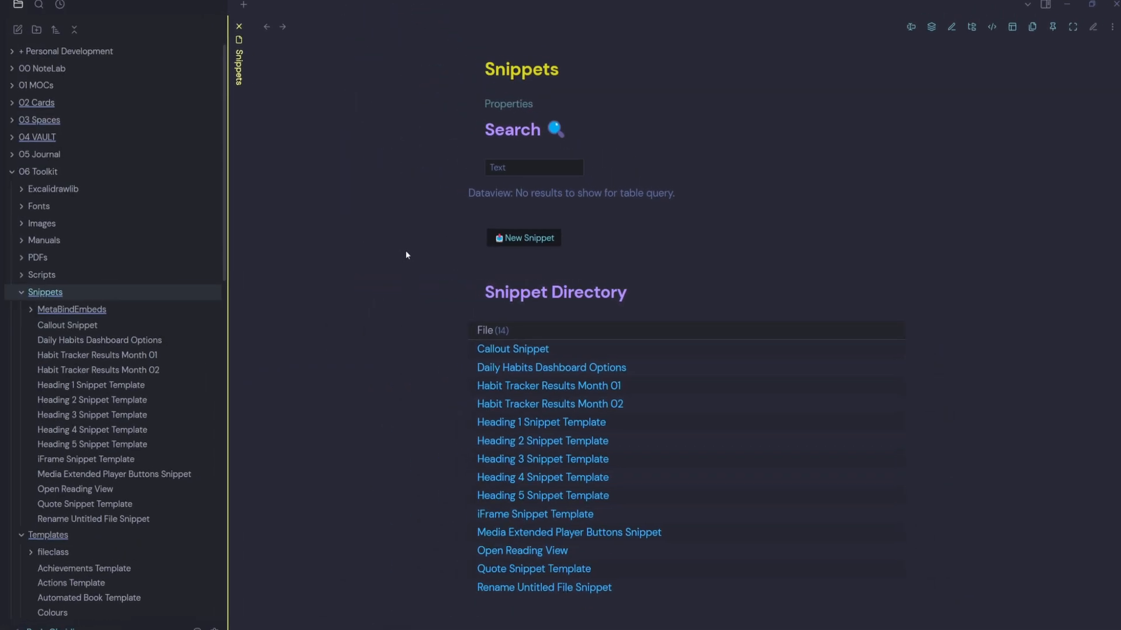
Create a note with the New Snippet button and rename it "Info Snippet Template".
click(540, 240)
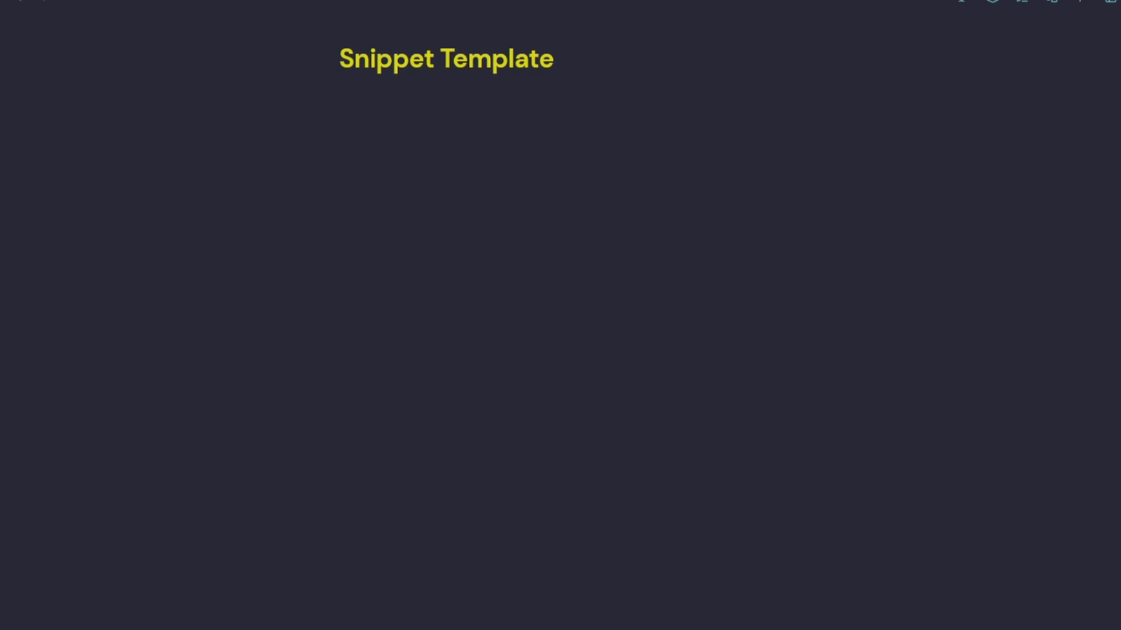
click(348, 49)
text(Info)
click(381, 142)
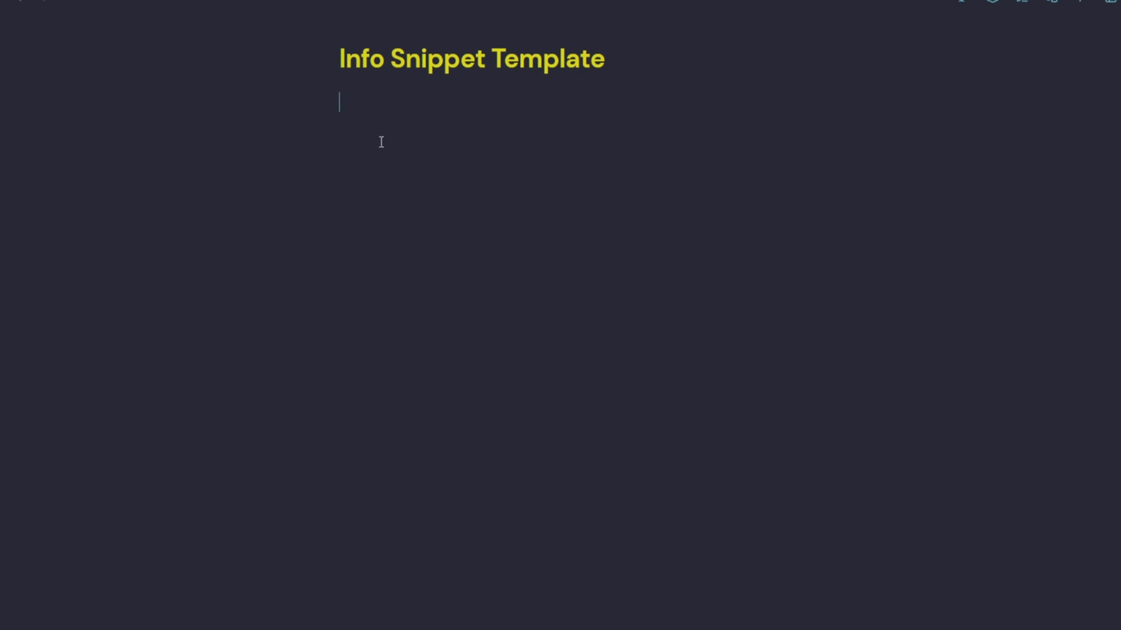
Insert the Quote Snippet Template into the Info Snippet Template note and change its callout type to info.
text(/)
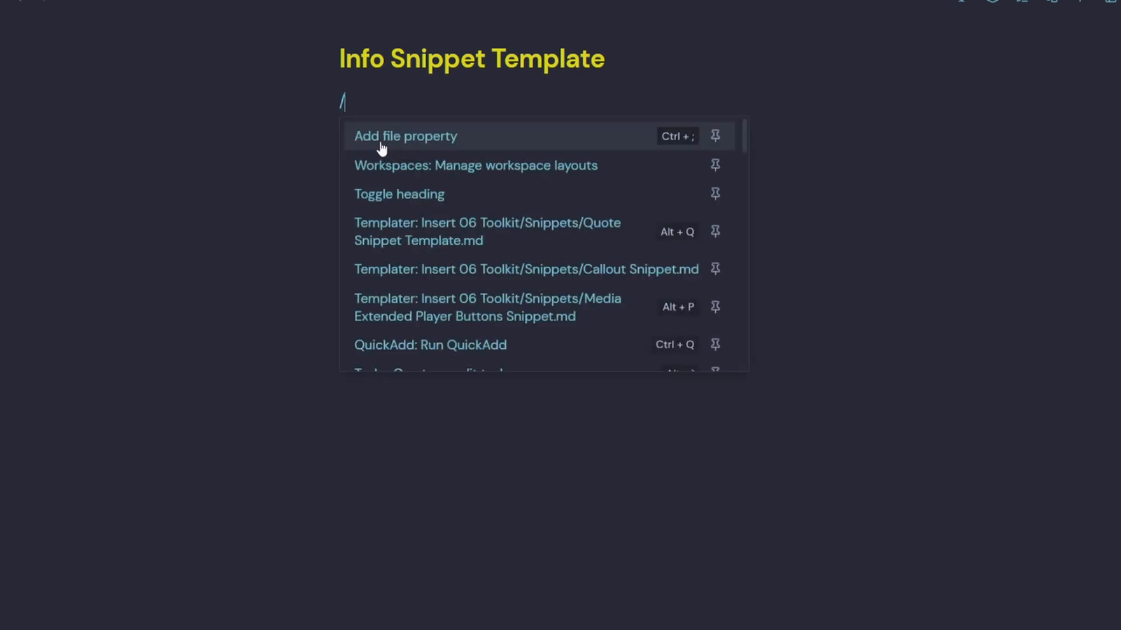
click(560, 242)
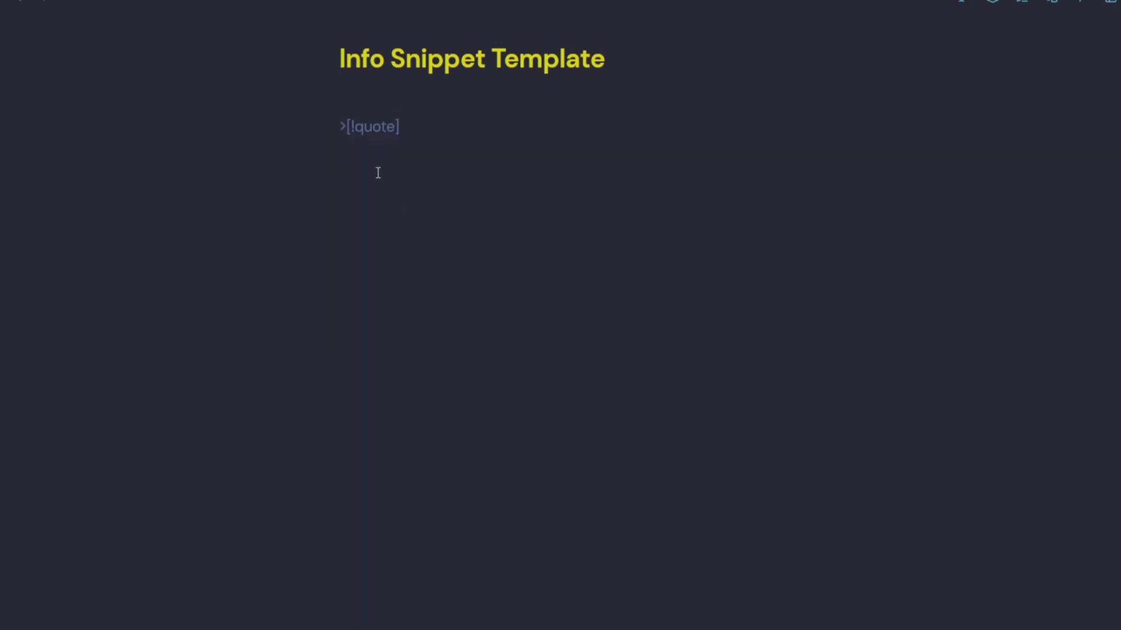
double_click(384, 127)
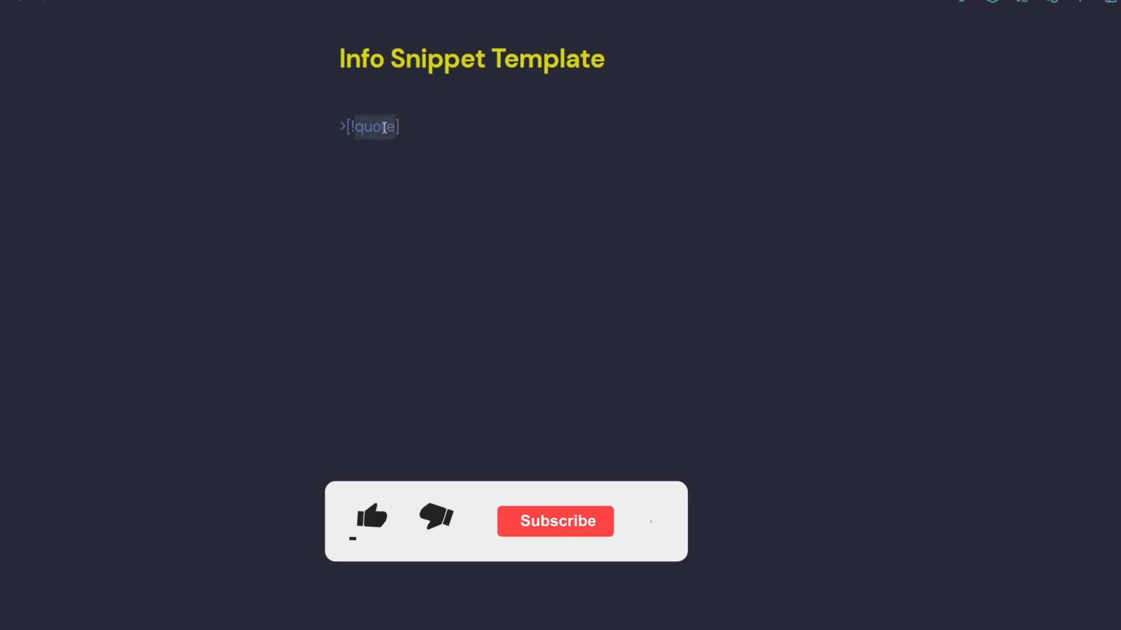
text(info)
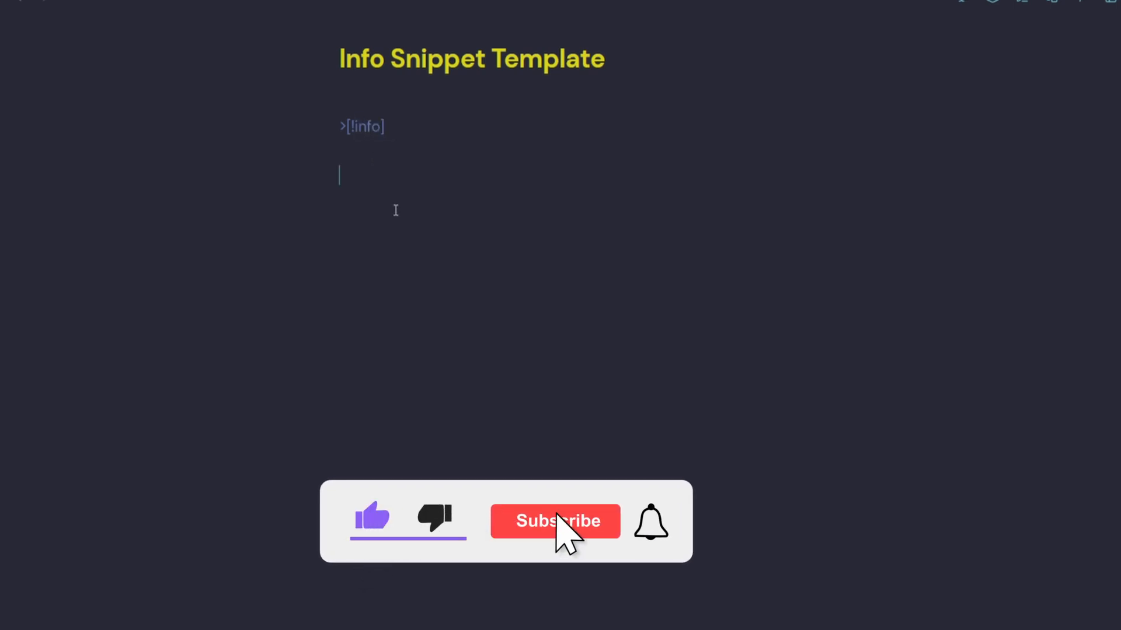
click(396, 210)
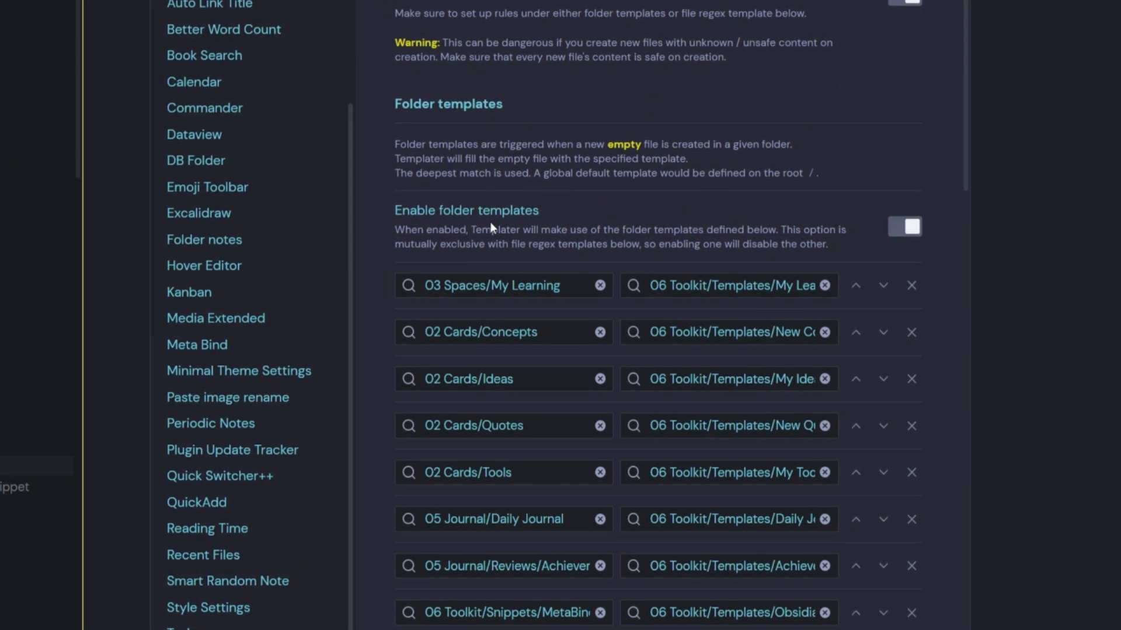
Add a Templater template hotkey entry for 06 Toolkit/Snippets/Info Snippet Template.md, based on the Quote Snippet Template's path.
scroll(490, 224, down, 15)
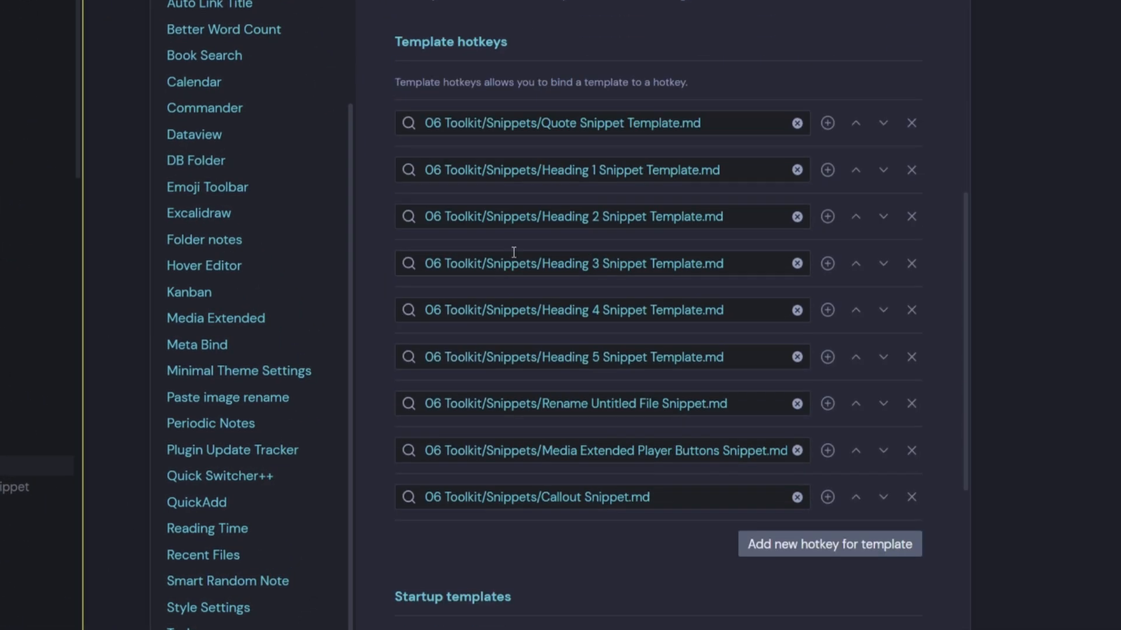
drag(737, 126, 427, 130)
key(ctrl+c)
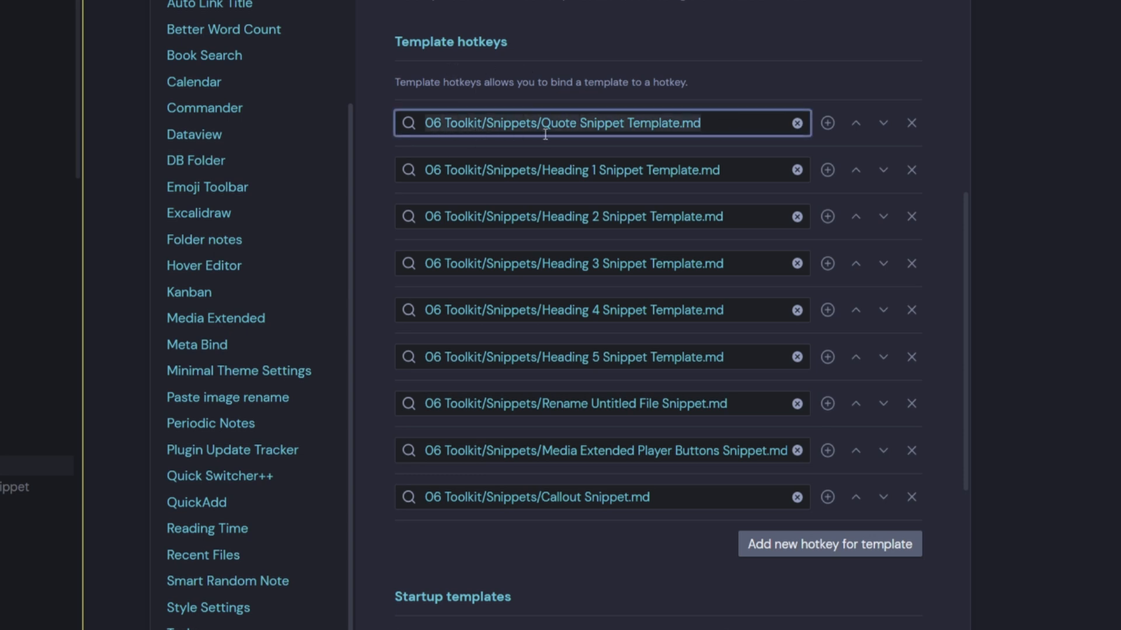
click(814, 557)
scroll(814, 557, down, 1)
click(566, 618)
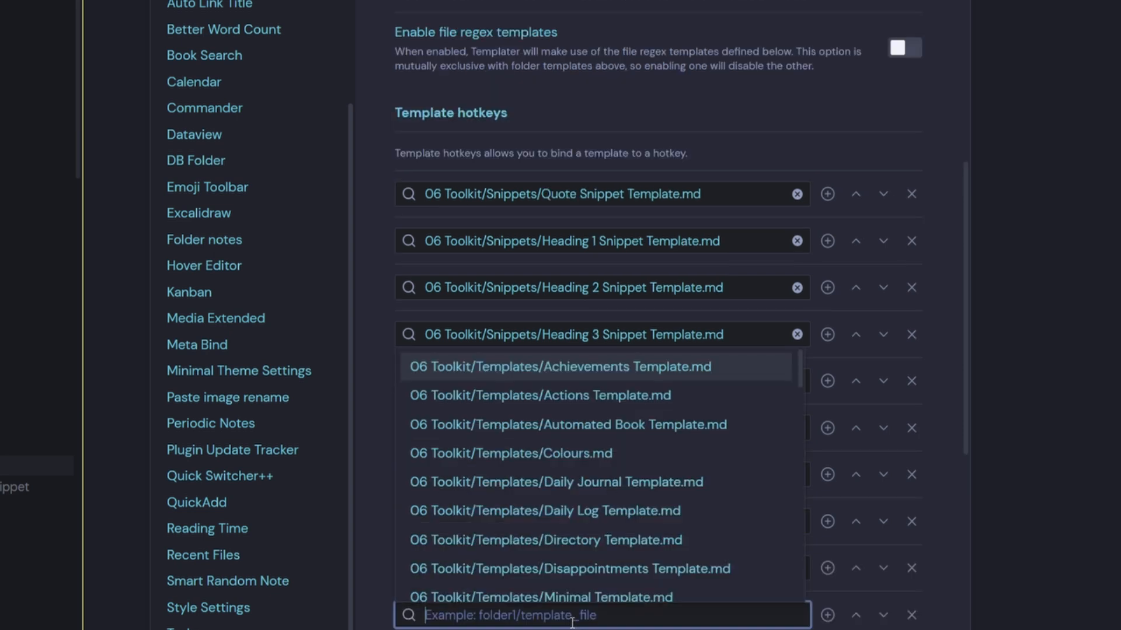
key(ctrl+v)
double_click(567, 618)
text(Info)
click(723, 613)
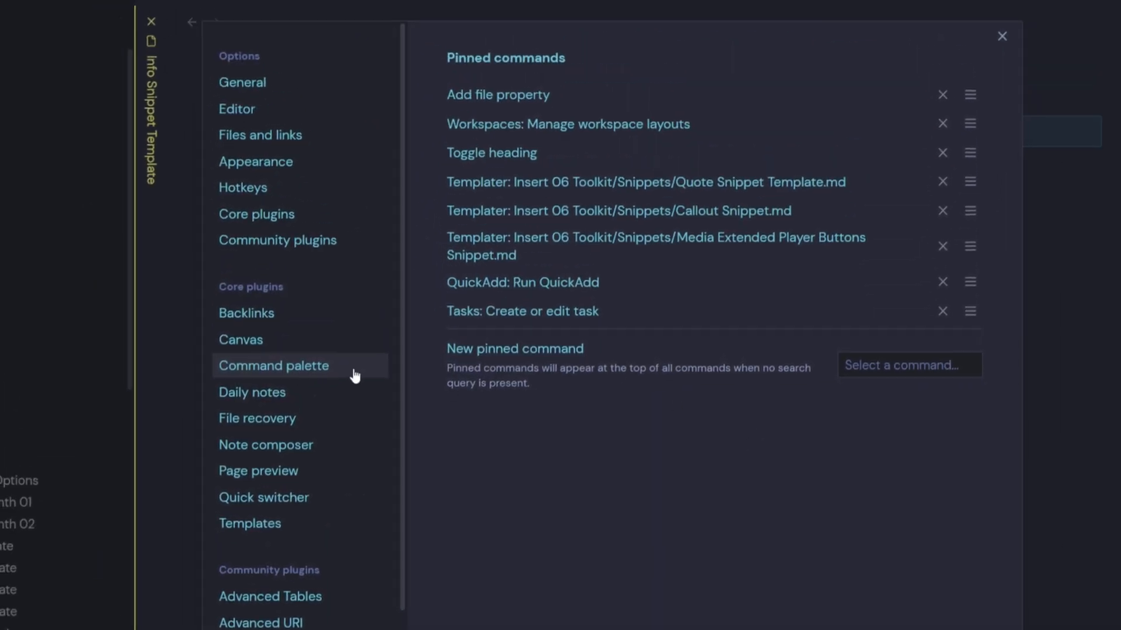
Pin the Templater insert command for Info Snippet Template.md in the Command palette settings and place it below the Quote Snippet Template command.
click(892, 376)
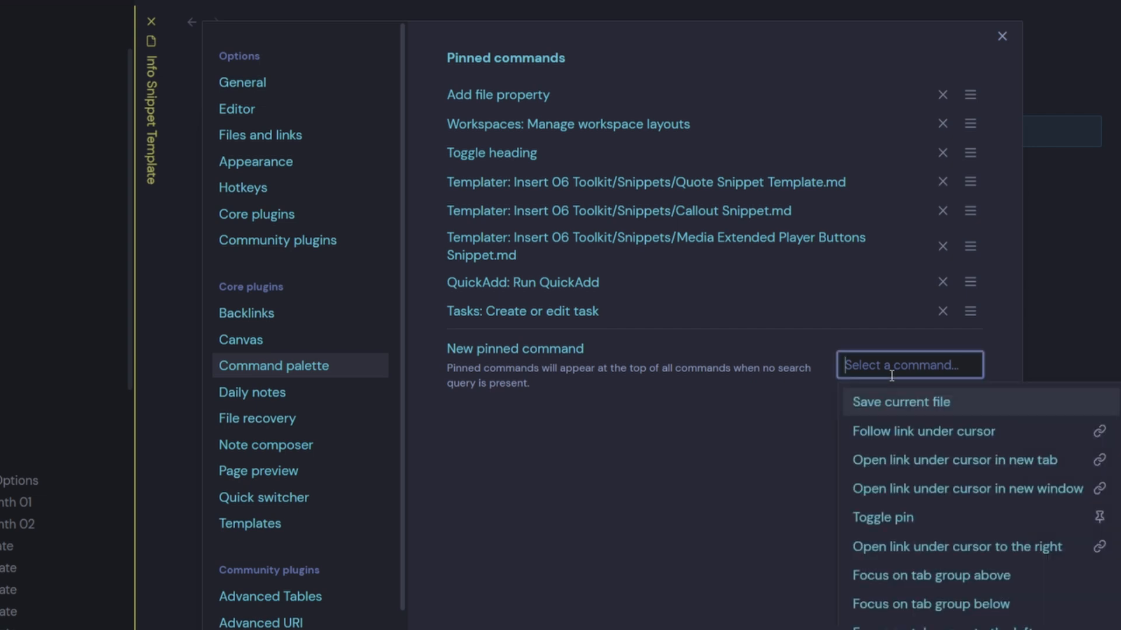
text(templater)
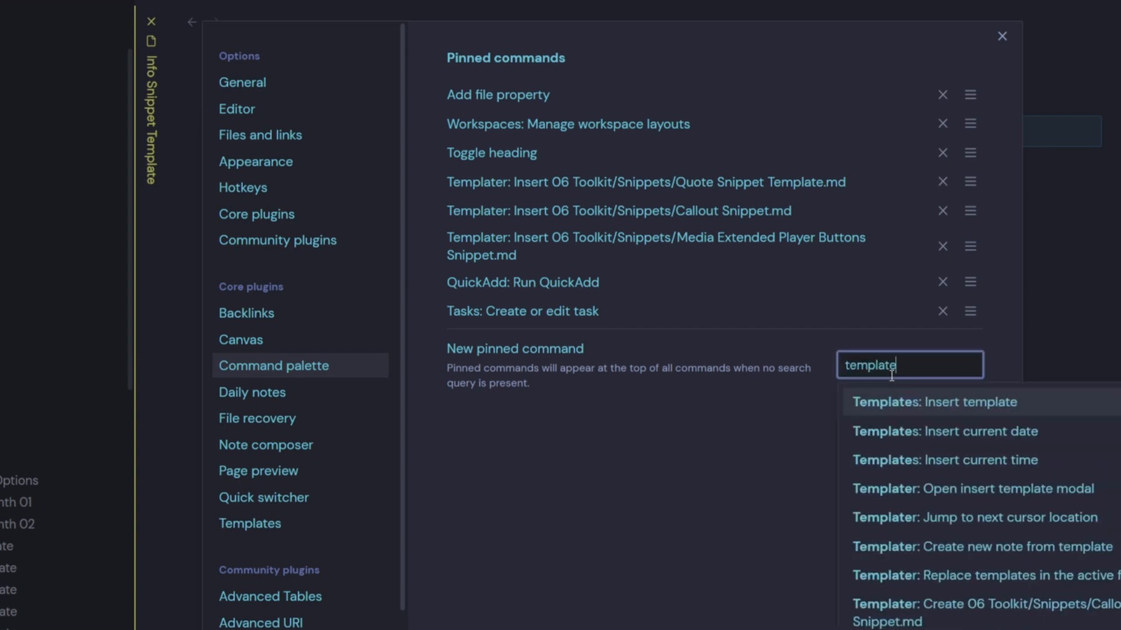
scroll(869, 369, down, 5)
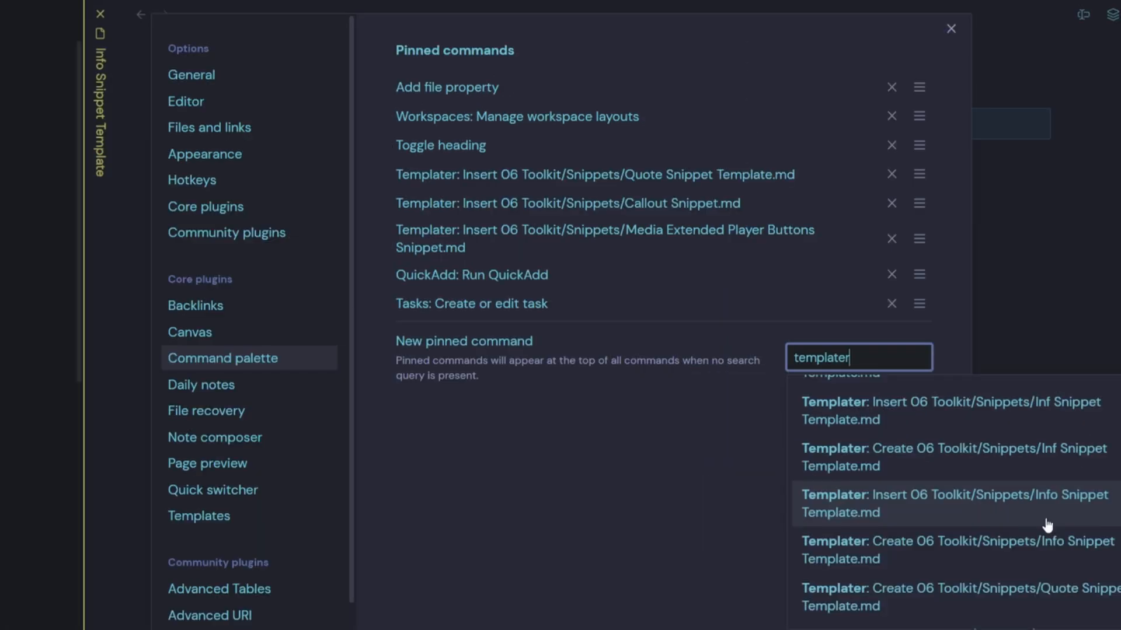
click(1047, 525)
drag(920, 332, 920, 205)
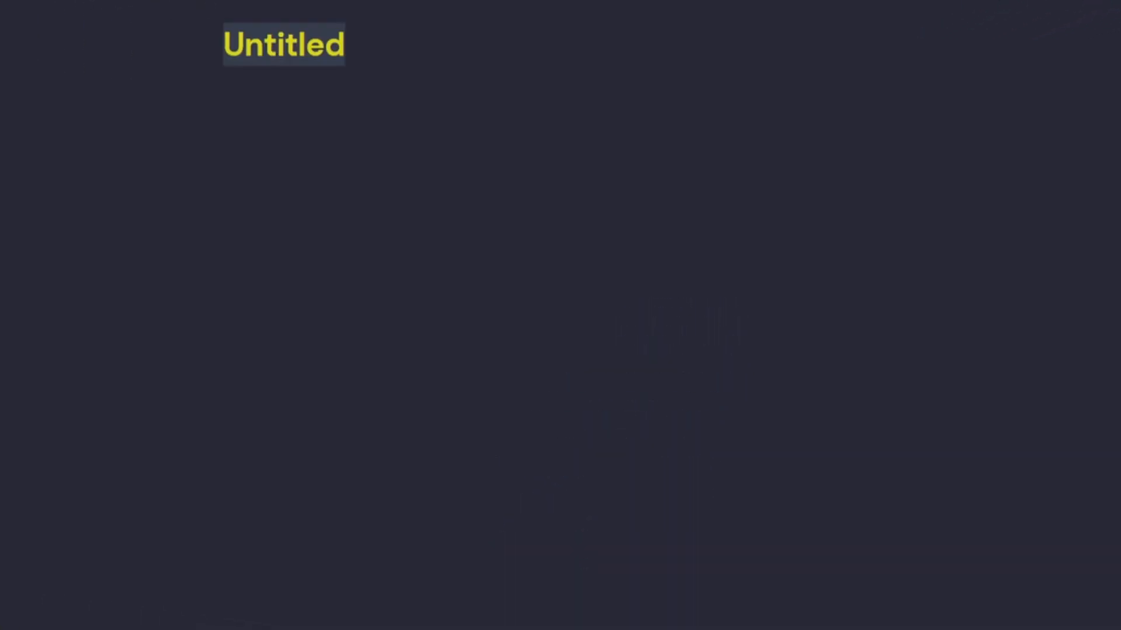
Insert the Info Snippet Template and the Quote Snippet Template into the Untitled note's body with slash commands.
click(436, 231)
text(/)
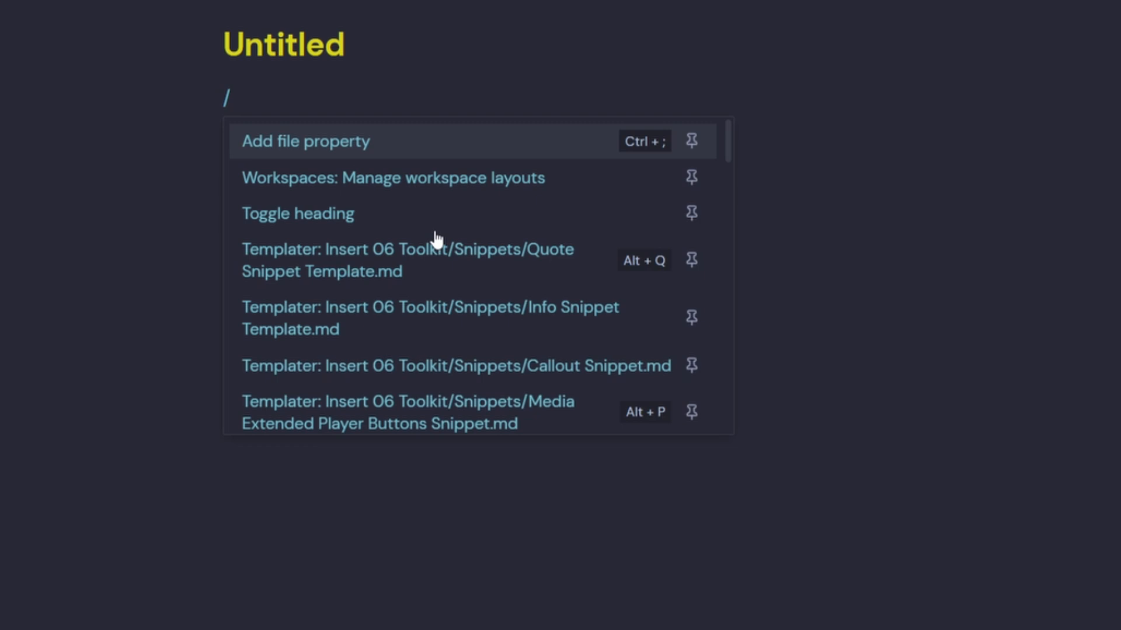
click(564, 333)
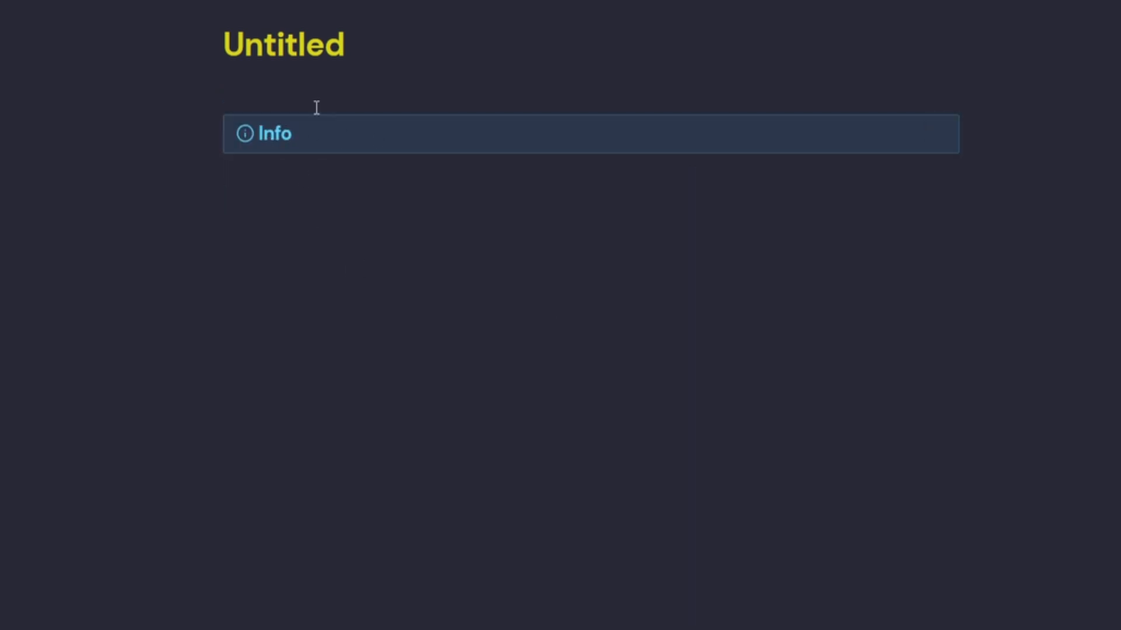
text(/)
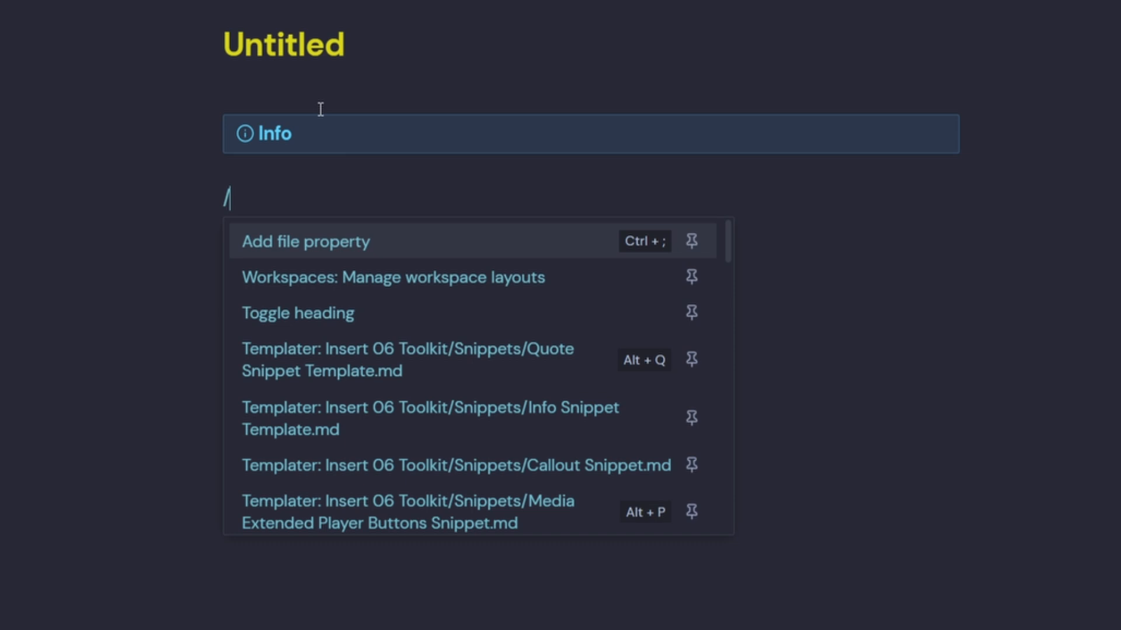
click(517, 363)
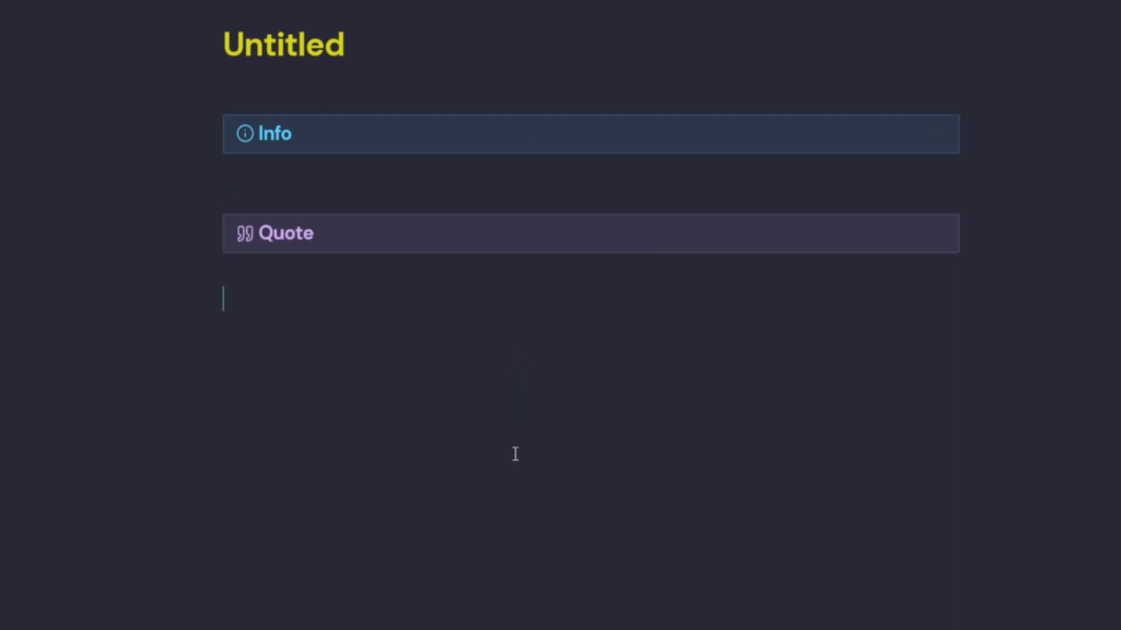
Remove the Templater insert command for Info Snippet Template.md from the Command palette's pinned commands.
click(228, 624)
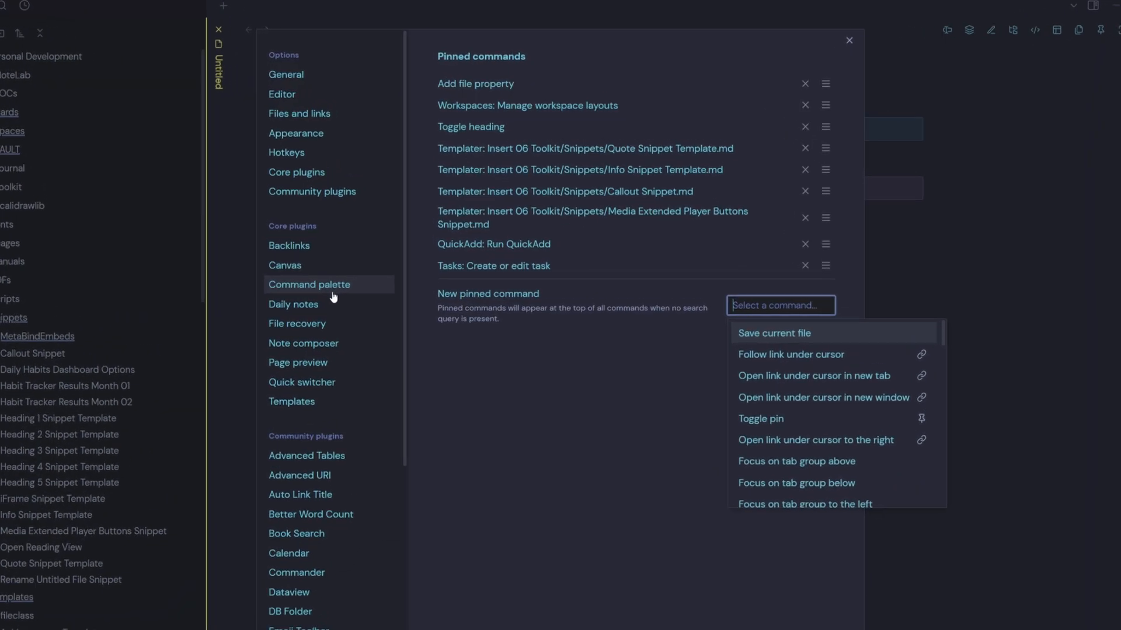
click(743, 163)
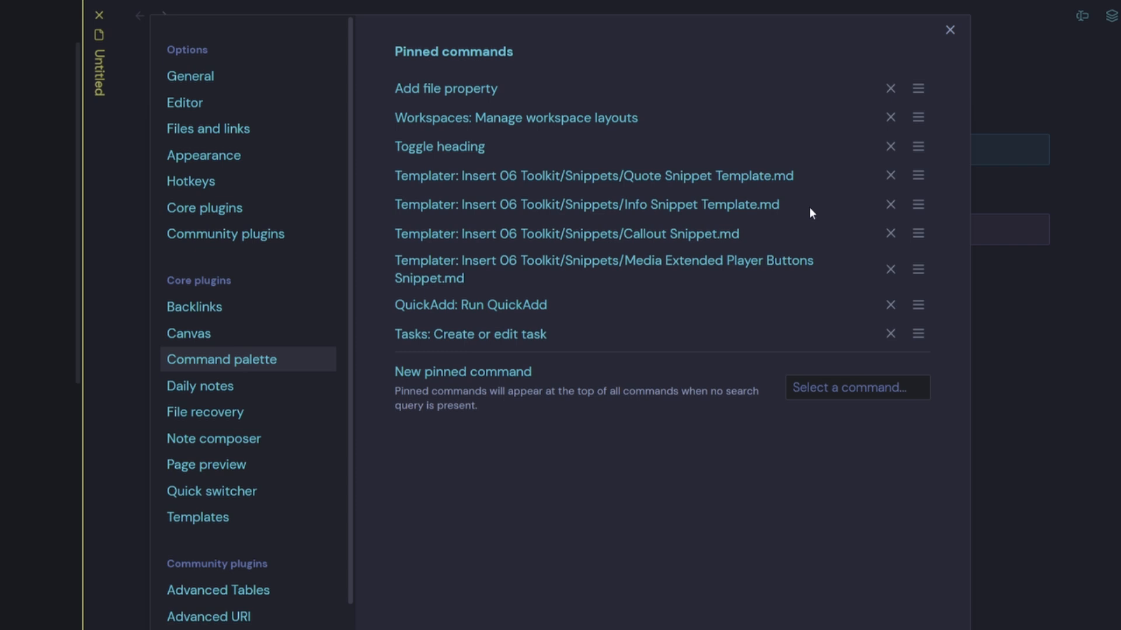
click(890, 204)
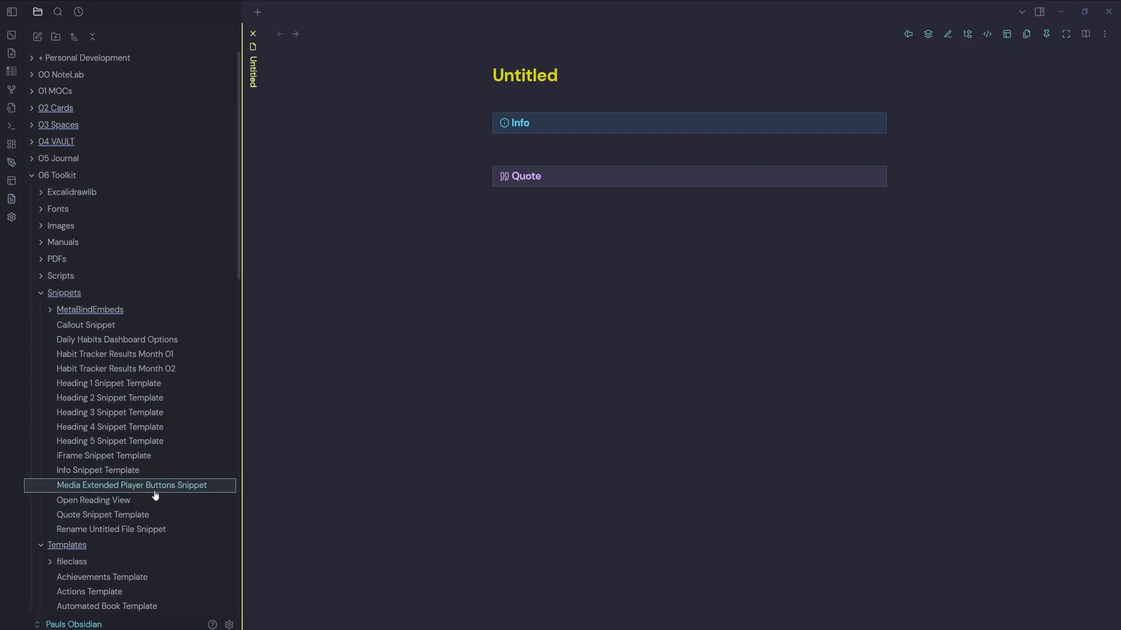
Open the Media Extended Player Buttons Snippet in a split pane and insert that snippet below the quote callout in the Untitled note.
ctrl+alt+click(157, 491)
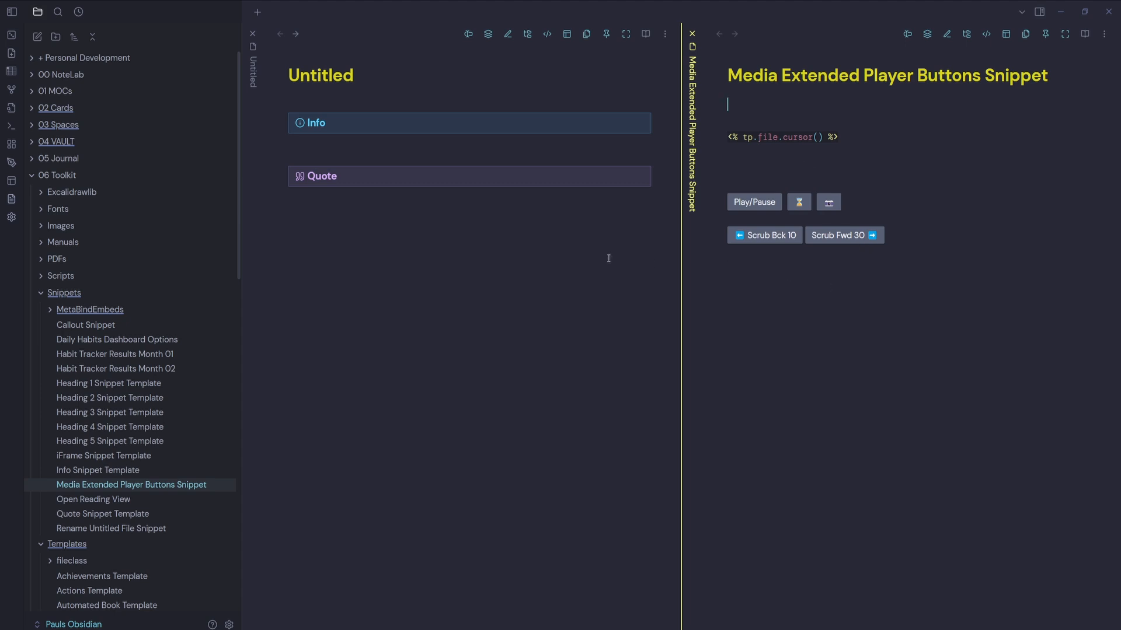
click(548, 245)
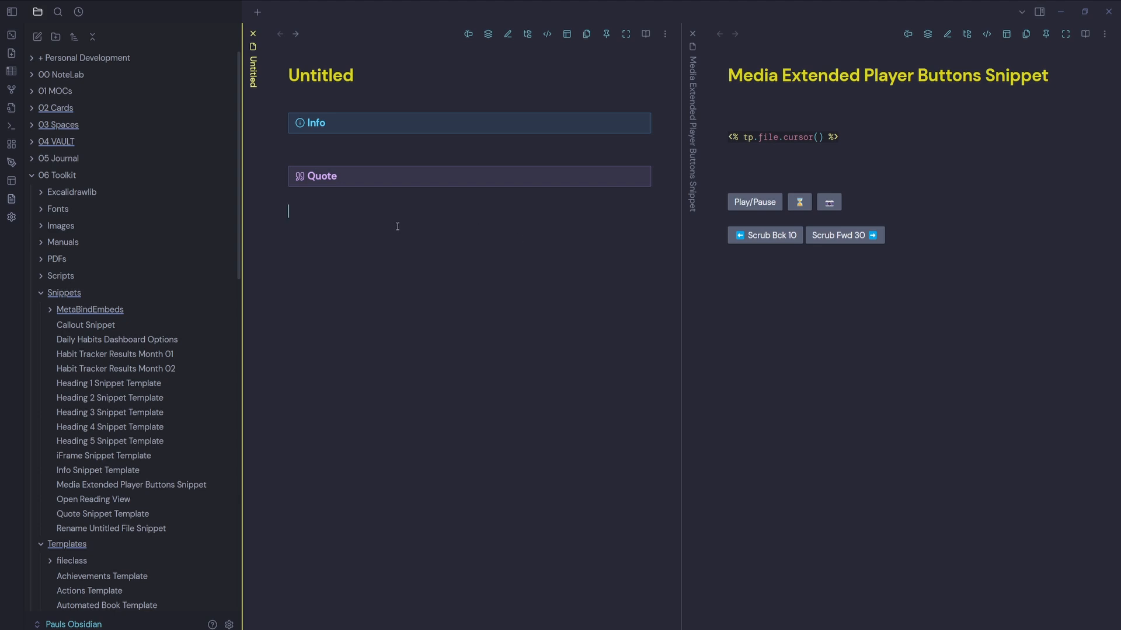
text(/)
click(436, 349)
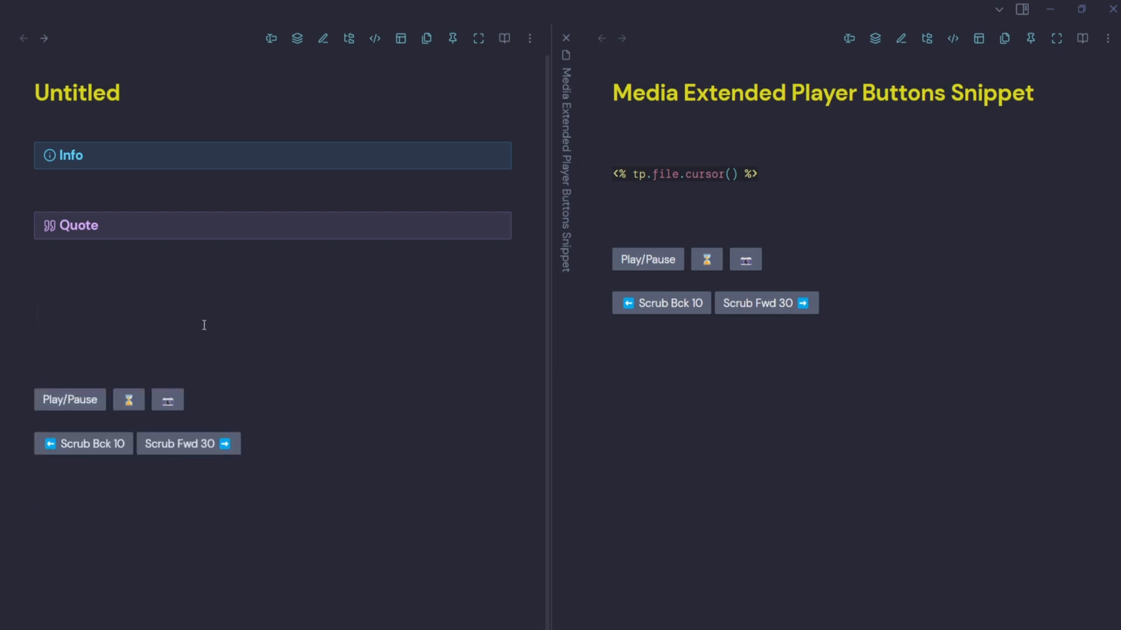
Add the link "How to Master YouTube Learning with AI-Powered Note Taking - YouTube" above the player buttons and test Play/Pause and Scrub Fwd 30 on its video.
text(How to Master YouTube Learning with AI-Powered Note Taking - YouTube)
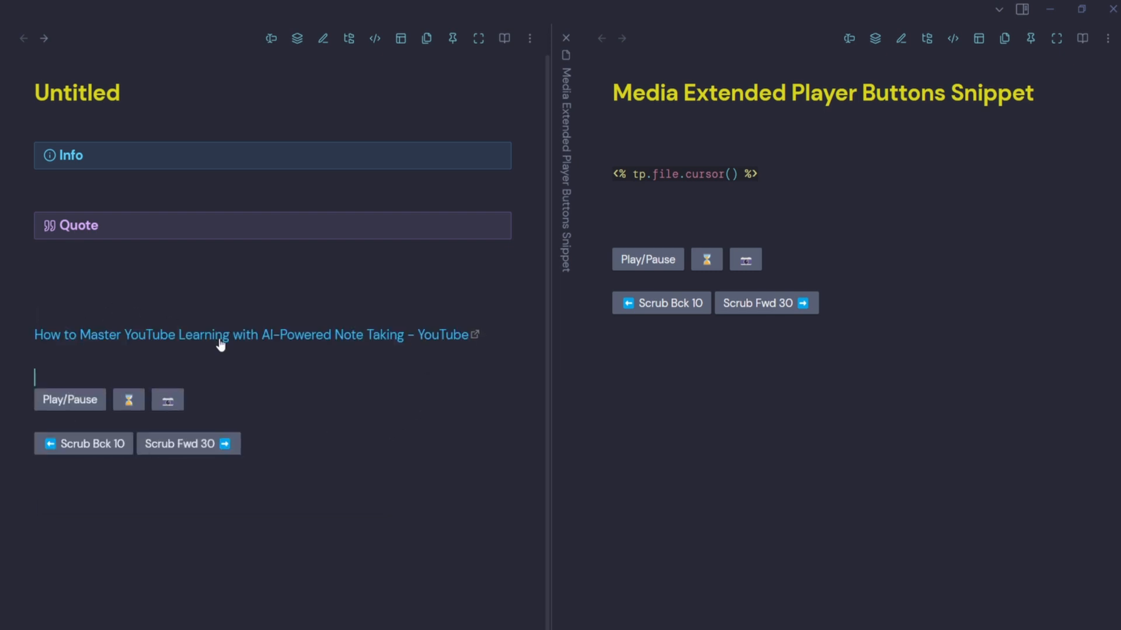
click(267, 344)
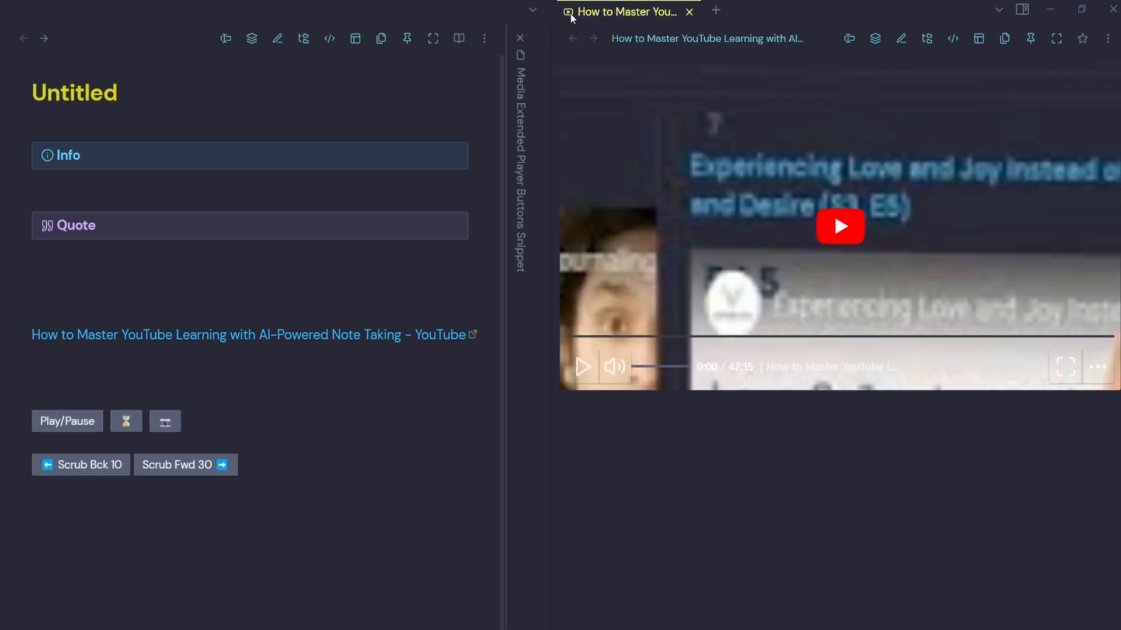
click(88, 428)
click(70, 429)
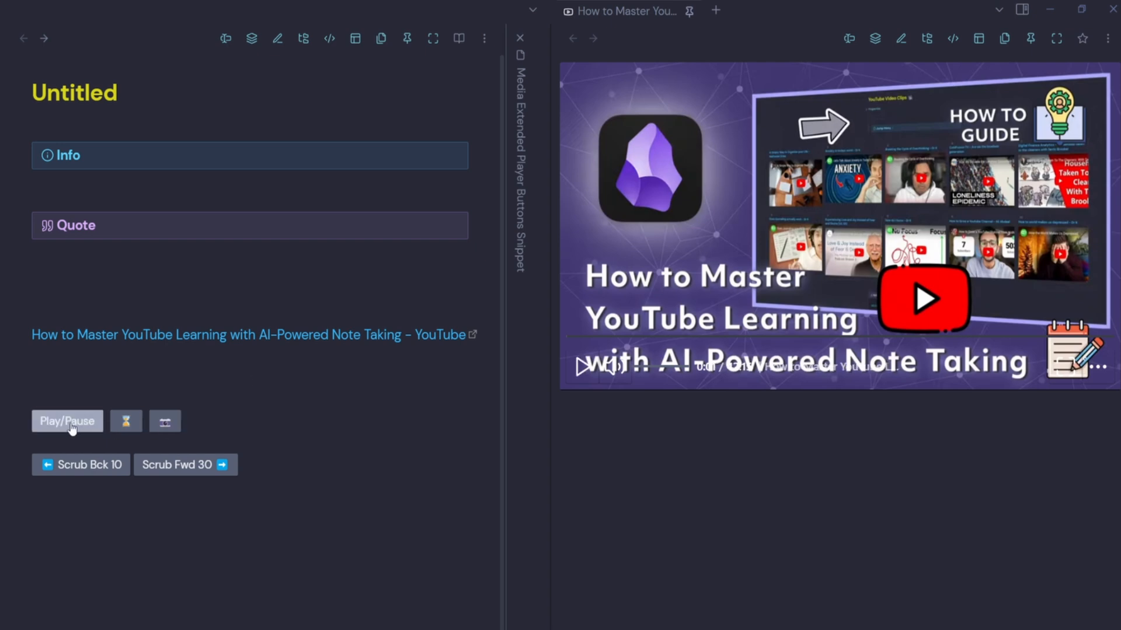
click(168, 470)
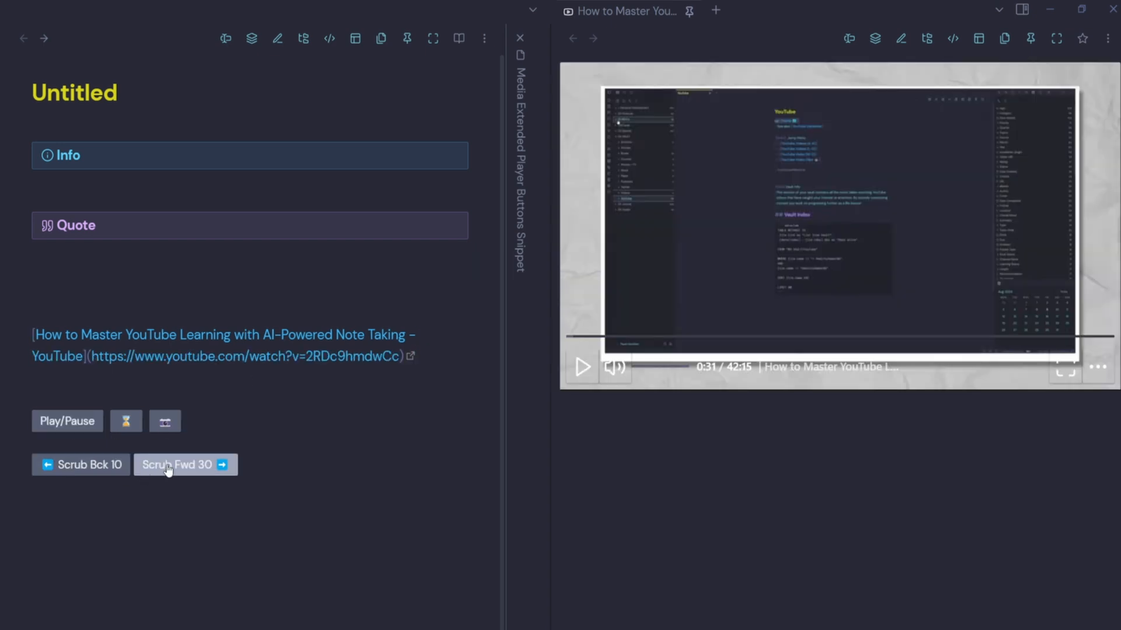
click(73, 422)
click(72, 421)
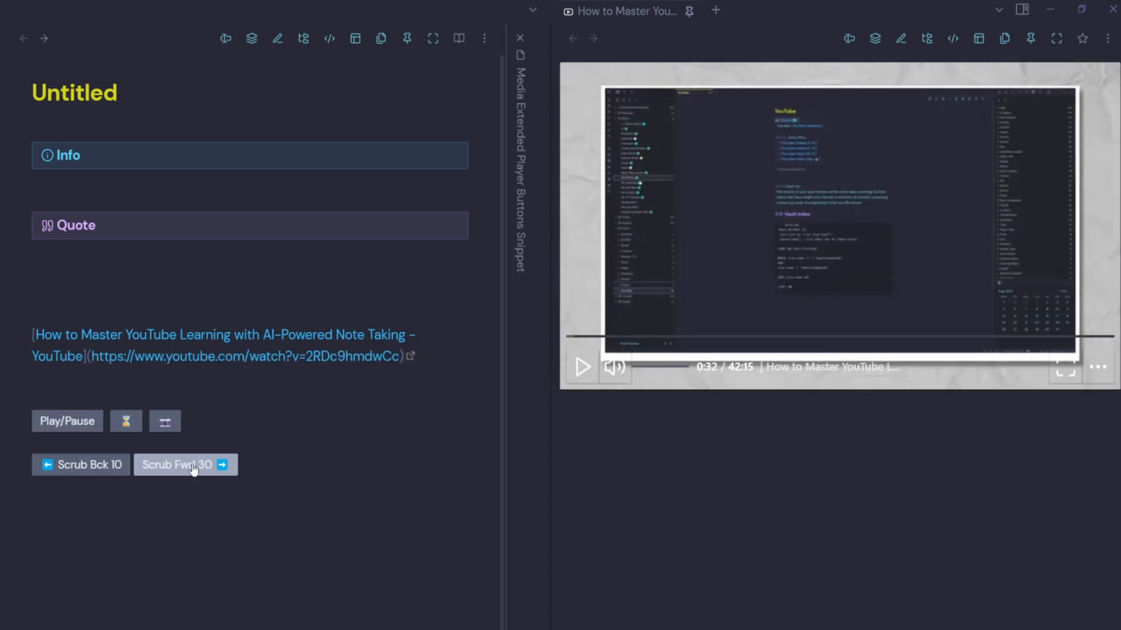
Scrub the video forward 30 seconds, insert a timestamp link above the player buttons and add the text "Note on Youtube".
click(193, 467)
click(126, 421)
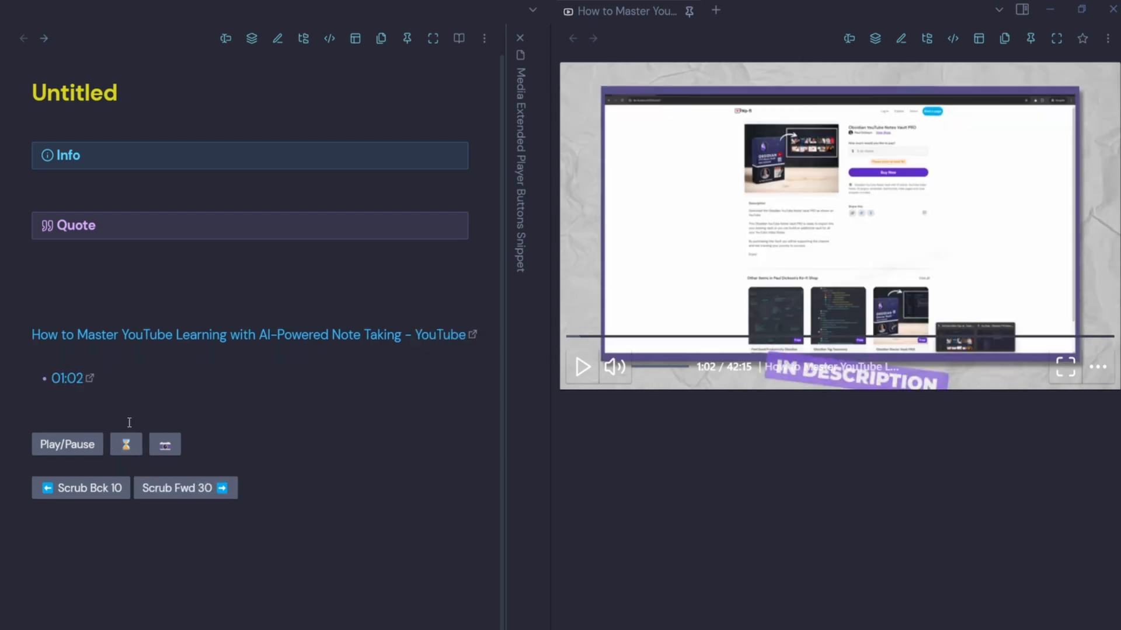
text(Note on Youtube)
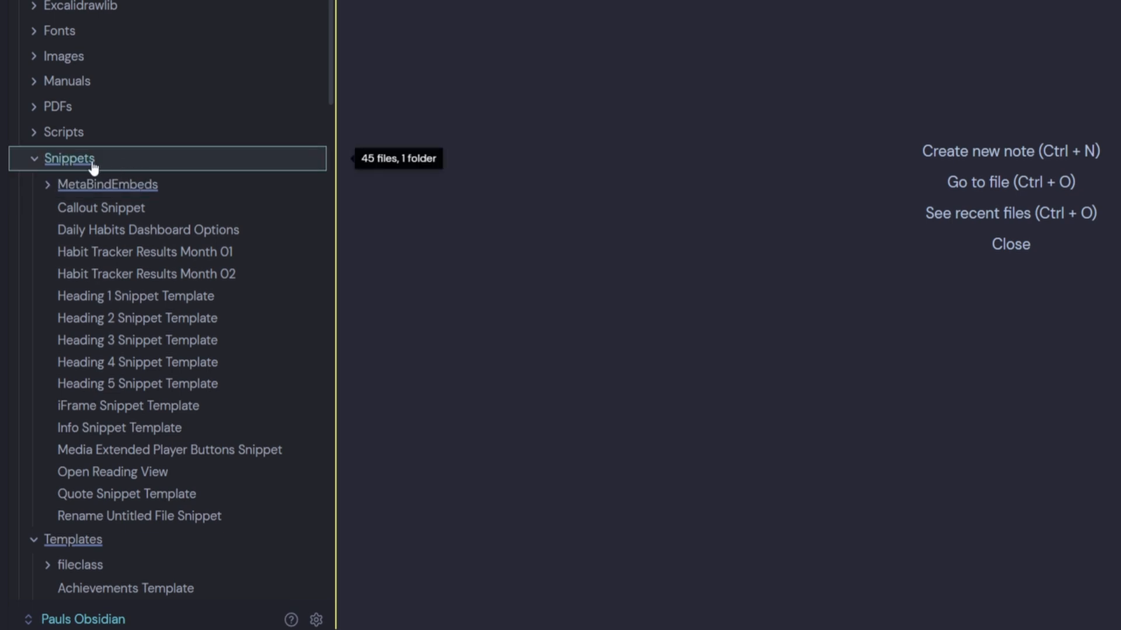
Create a folder named Snippets inside the Templates folder.
right_click(92, 551)
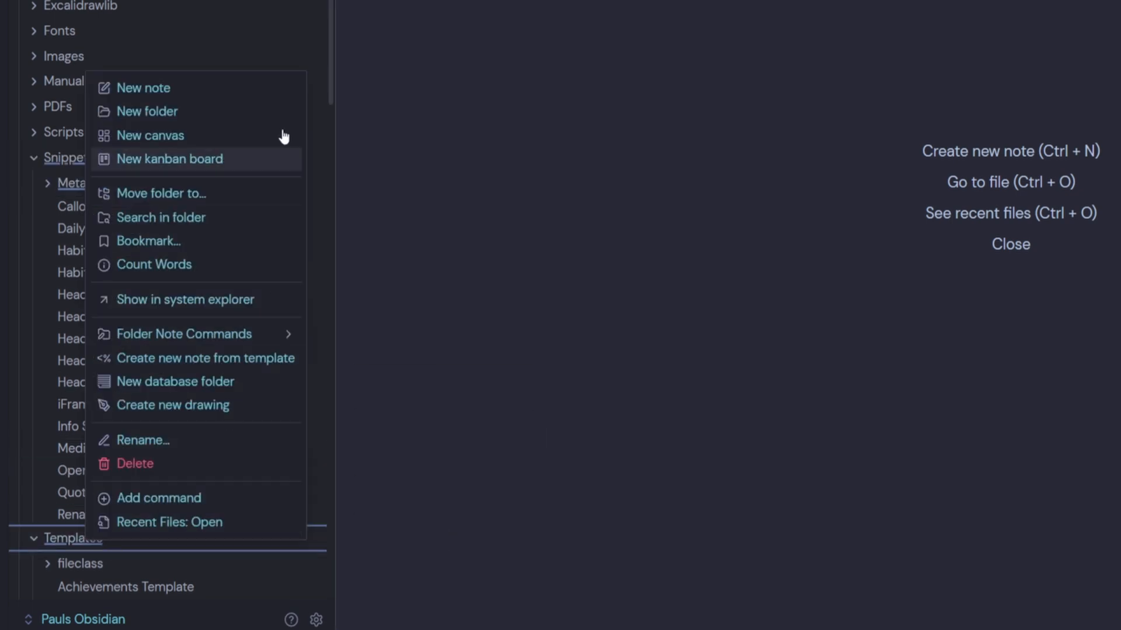
click(194, 115)
text(Snippets)
key(Return)
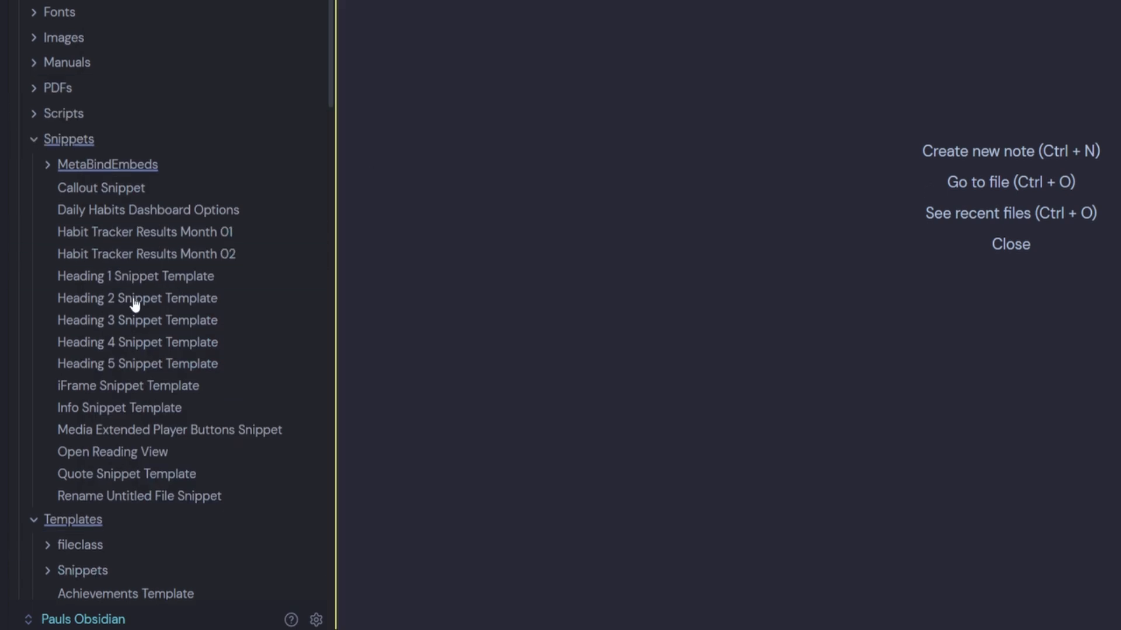
Move Info Snippet Template into the Snippets folder under Templates and expand that folder.
scroll(135, 304, down, 3)
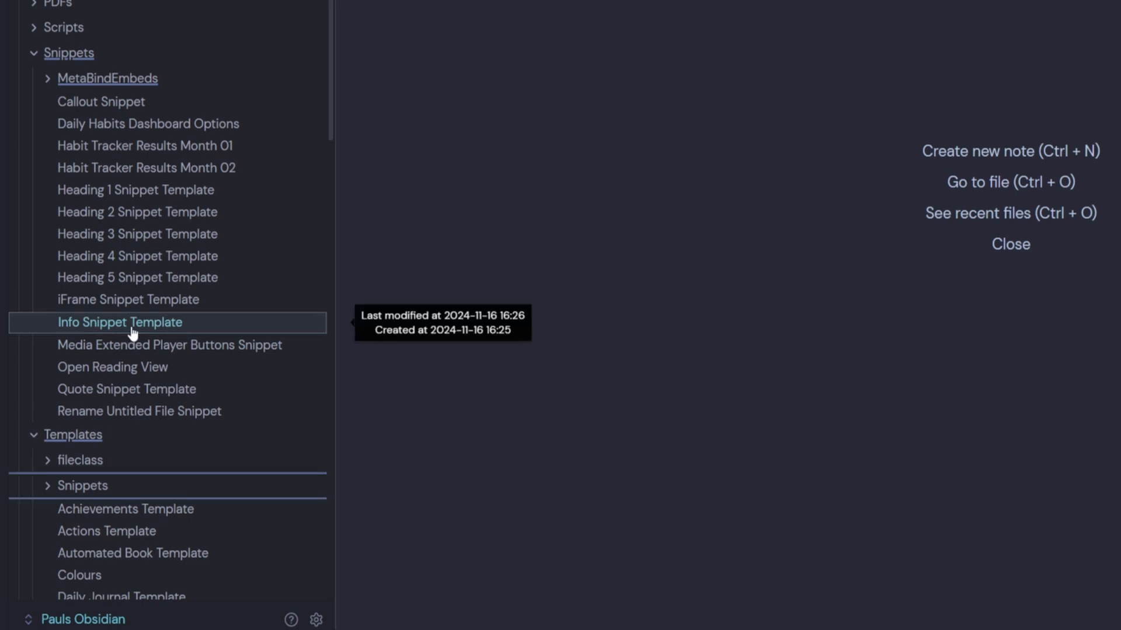
drag(133, 332, 90, 492)
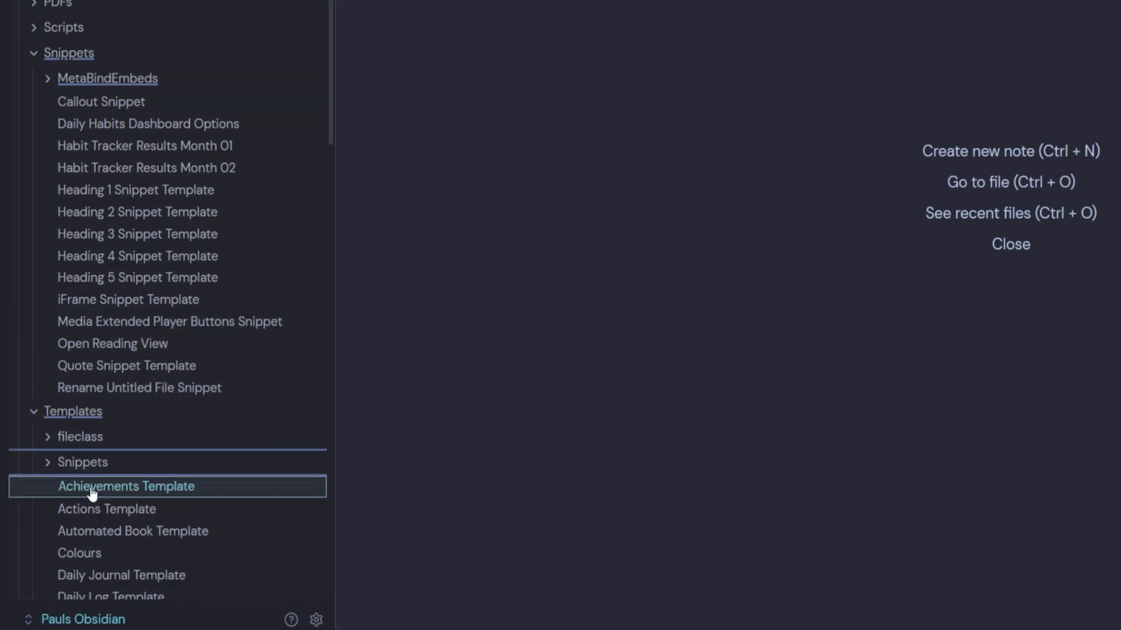
click(48, 466)
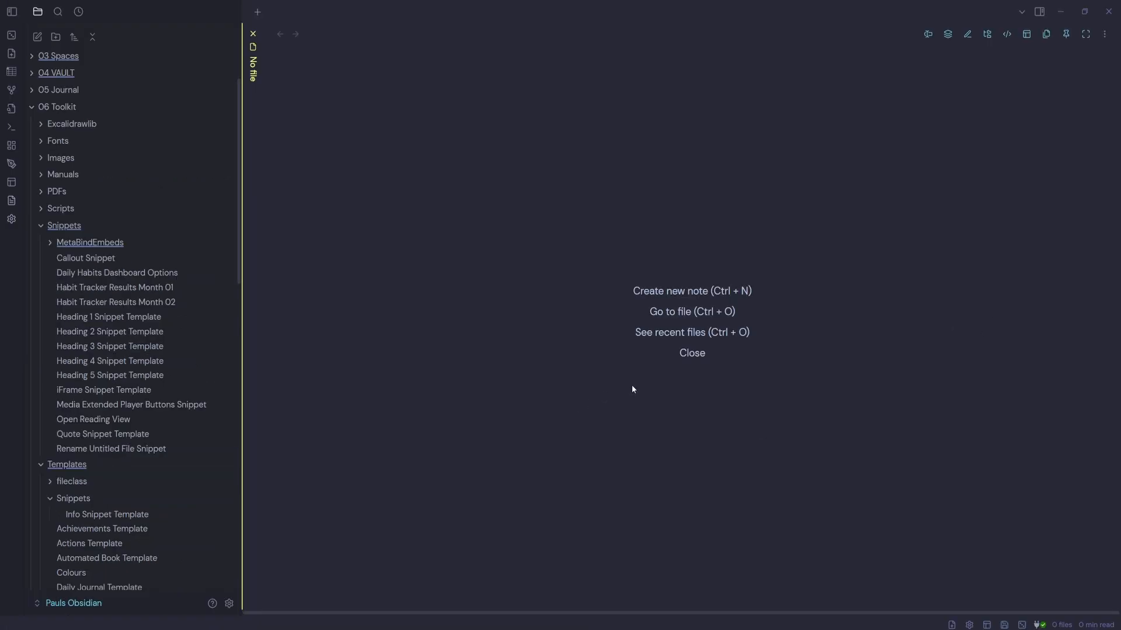
Create a new note, insert Info Snippet Template with the Templates: Insert template slash command and delete the leftover slash.
click(695, 291)
key(Return)
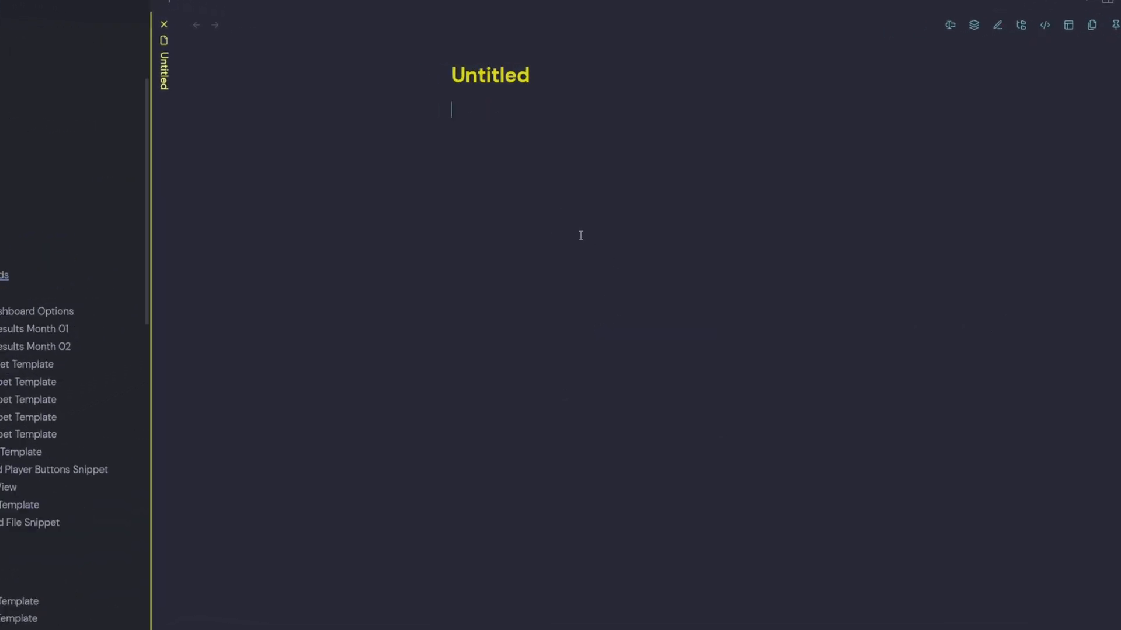
text(/)
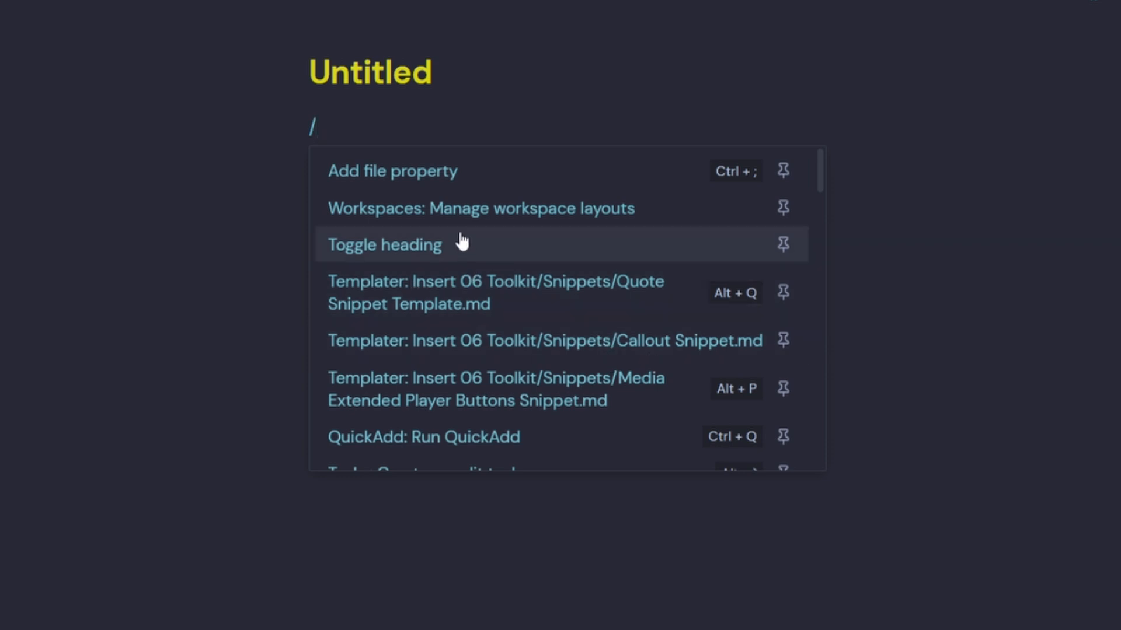
text(templa)
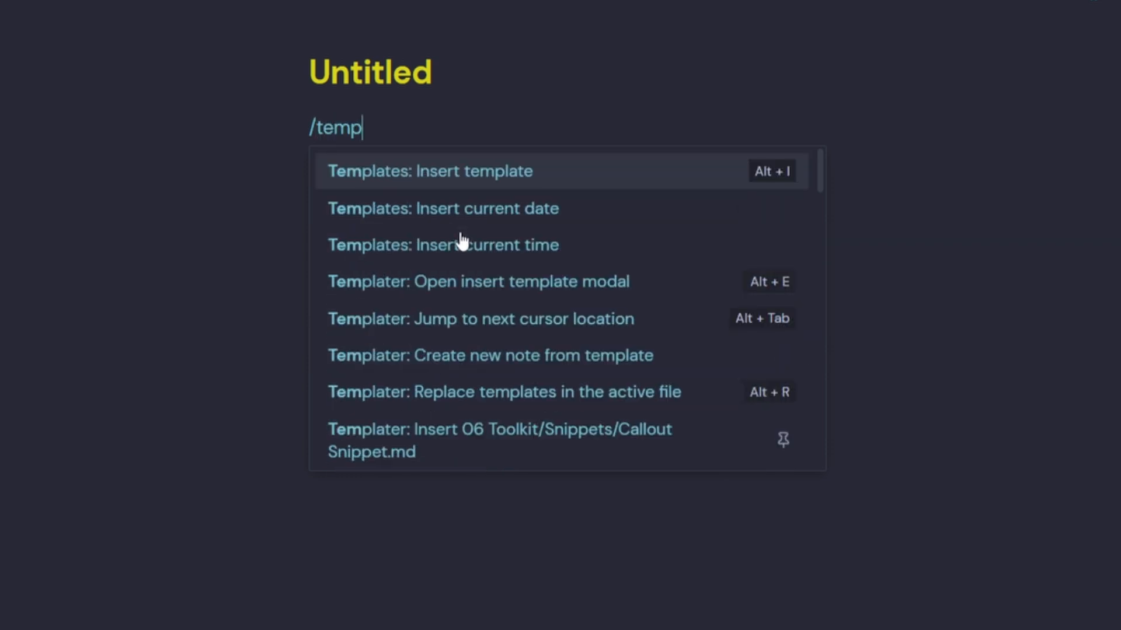
click(496, 185)
scroll(492, 184, down, 15)
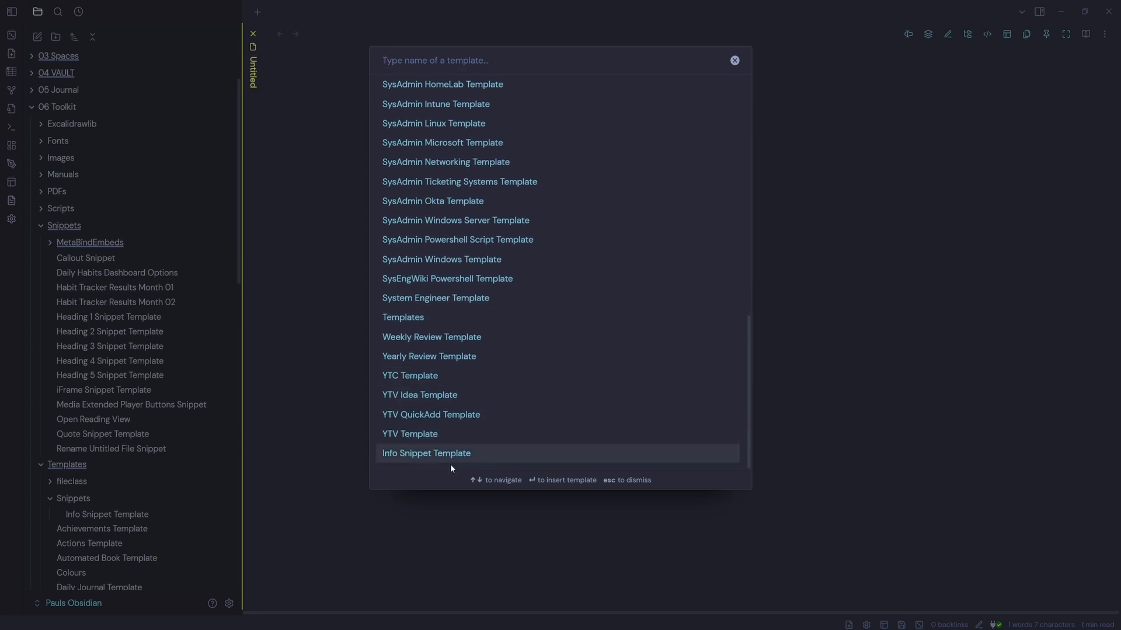
click(447, 461)
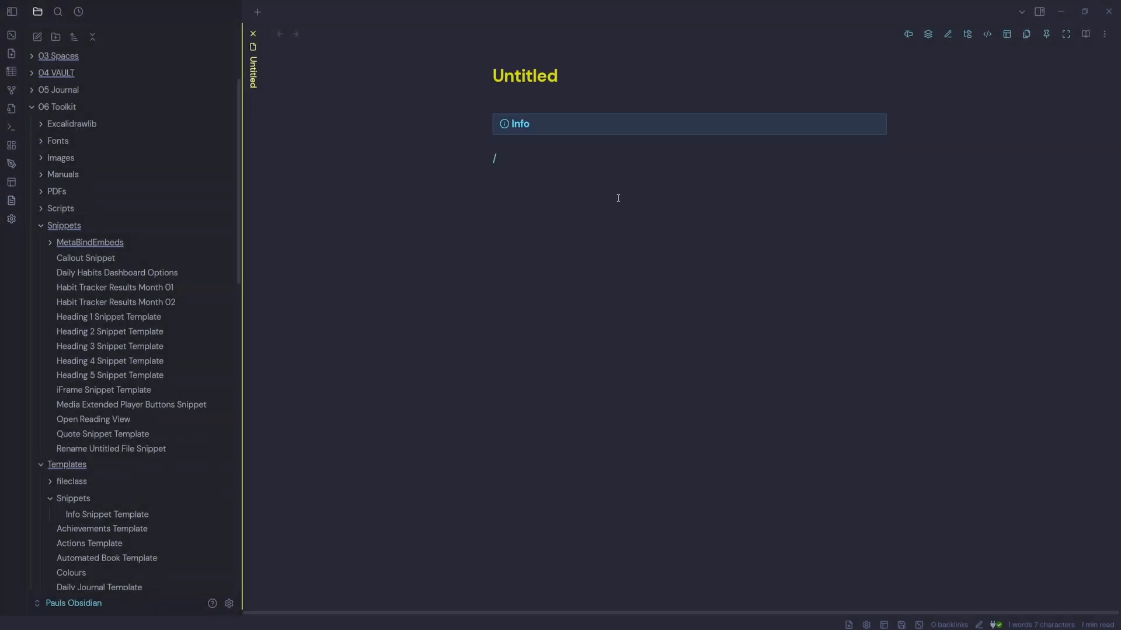
key(BackSpace)
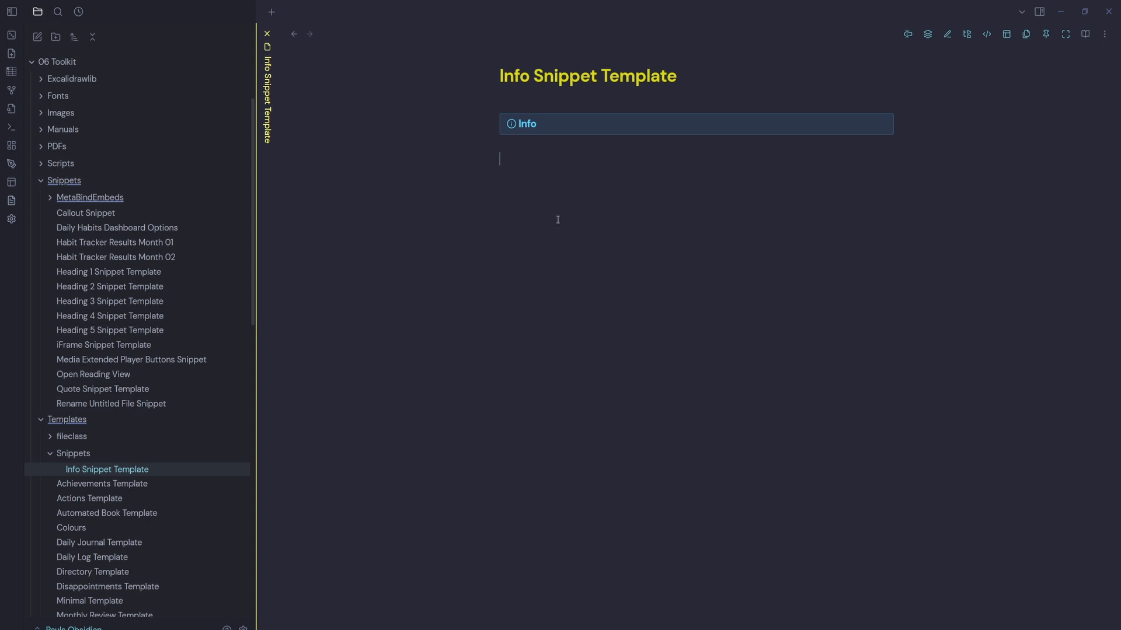
Rename the Info Snippet Template note to Snippet Info Template and close it.
drag(535, 76, 487, 71)
key(BackSpace)
click(564, 77)
text(Info)
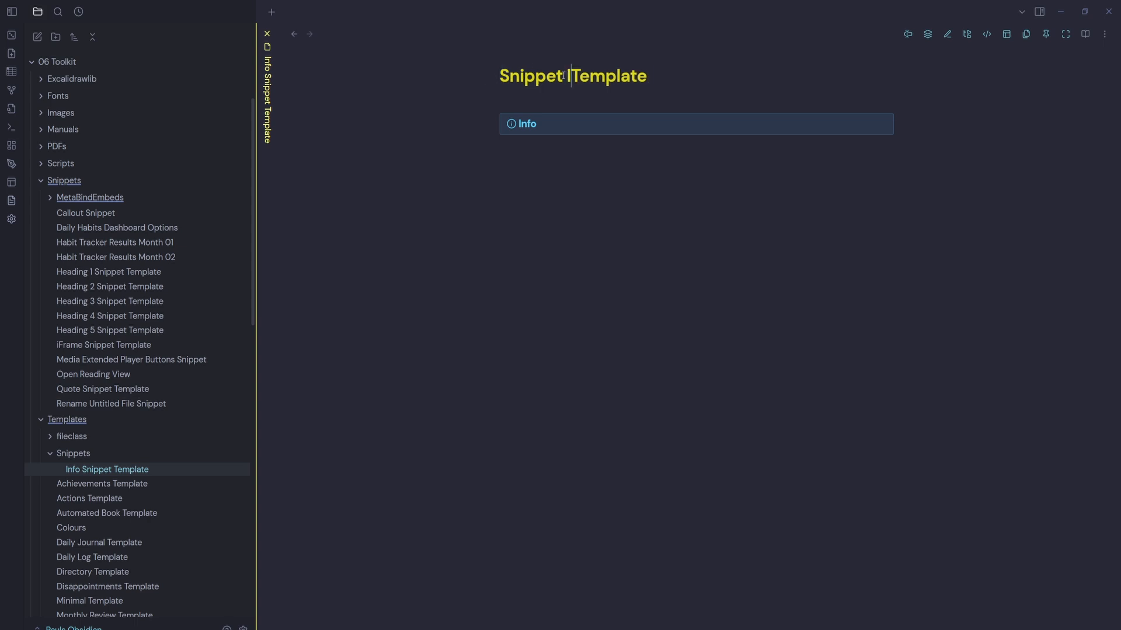
click(268, 33)
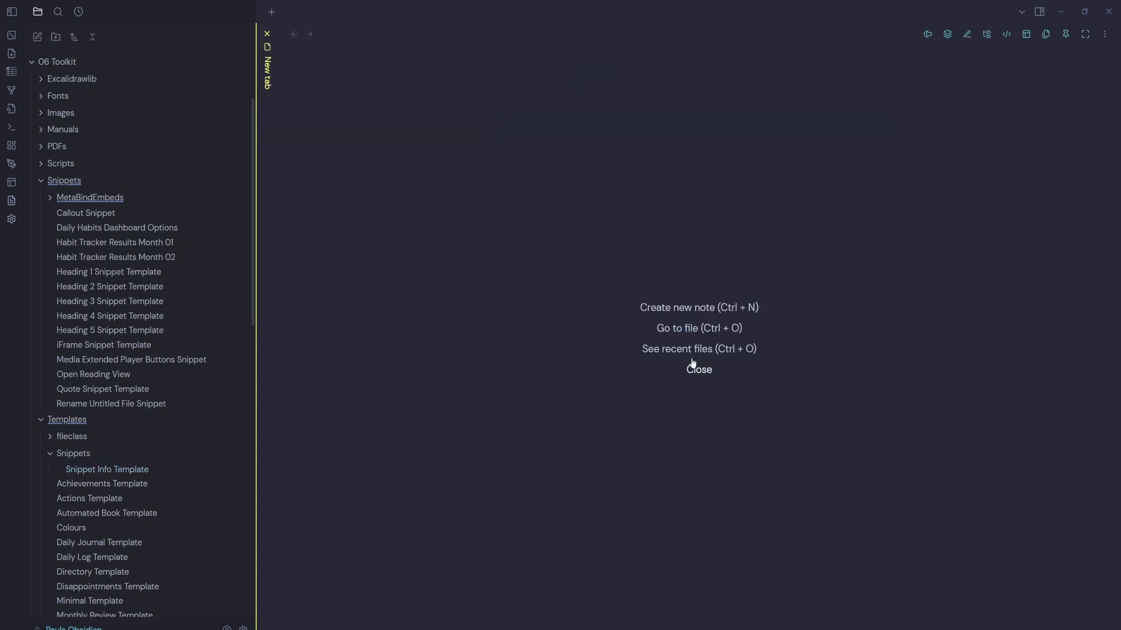
Create another new note and browse the Templates: Insert template list for the renamed snippet template using a slash command.
click(697, 307)
text(/temp)
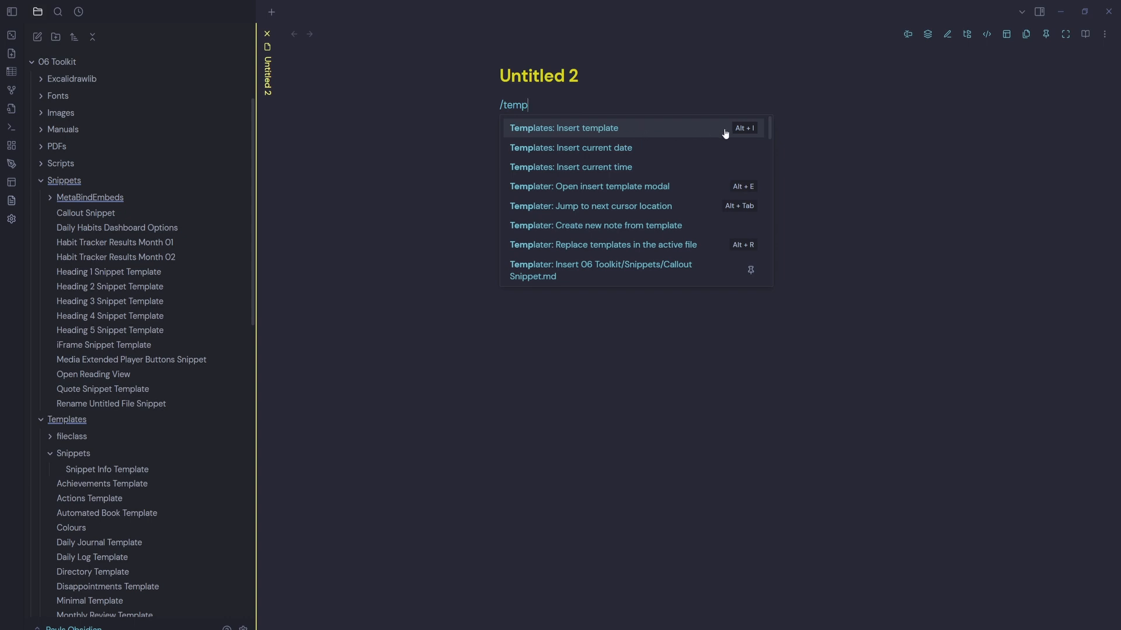
click(639, 133)
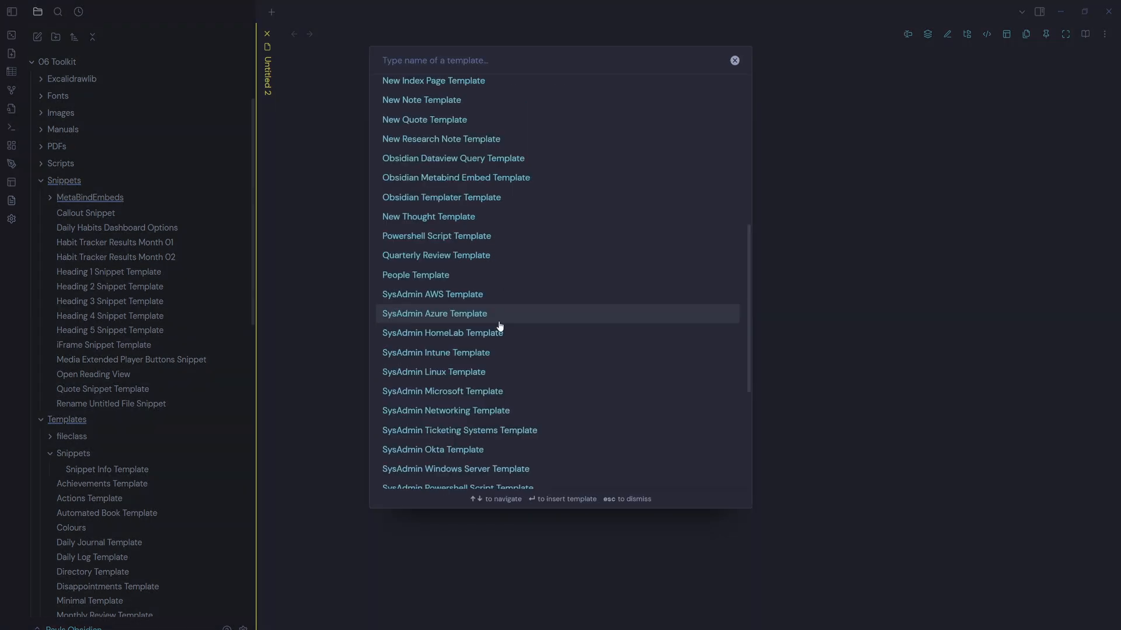
scroll(505, 327, down, 4)
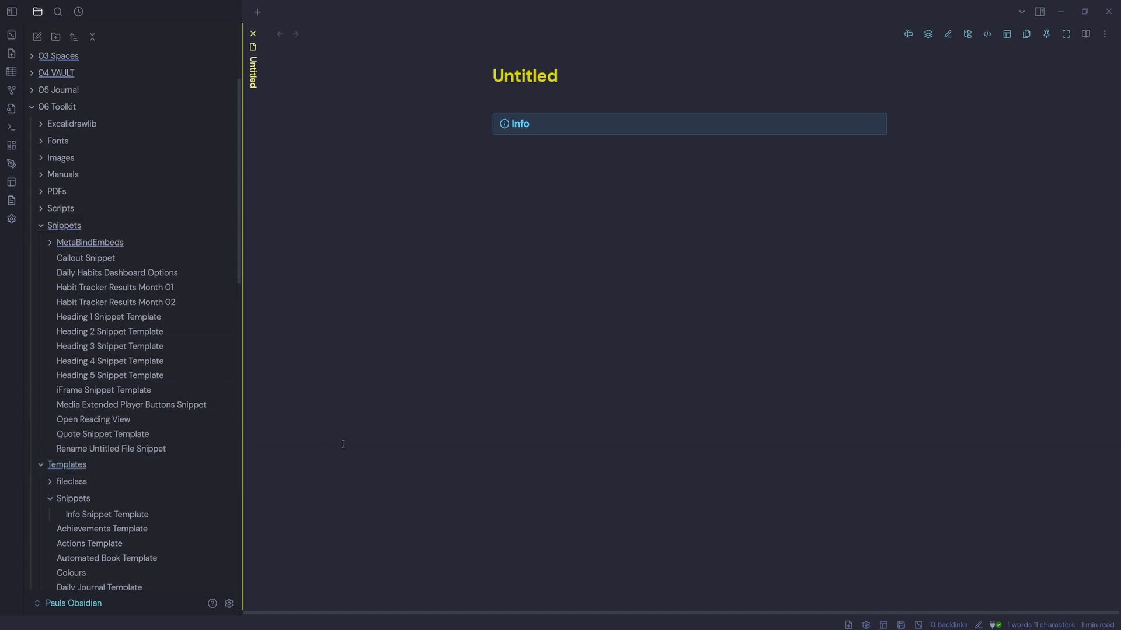
text(/)
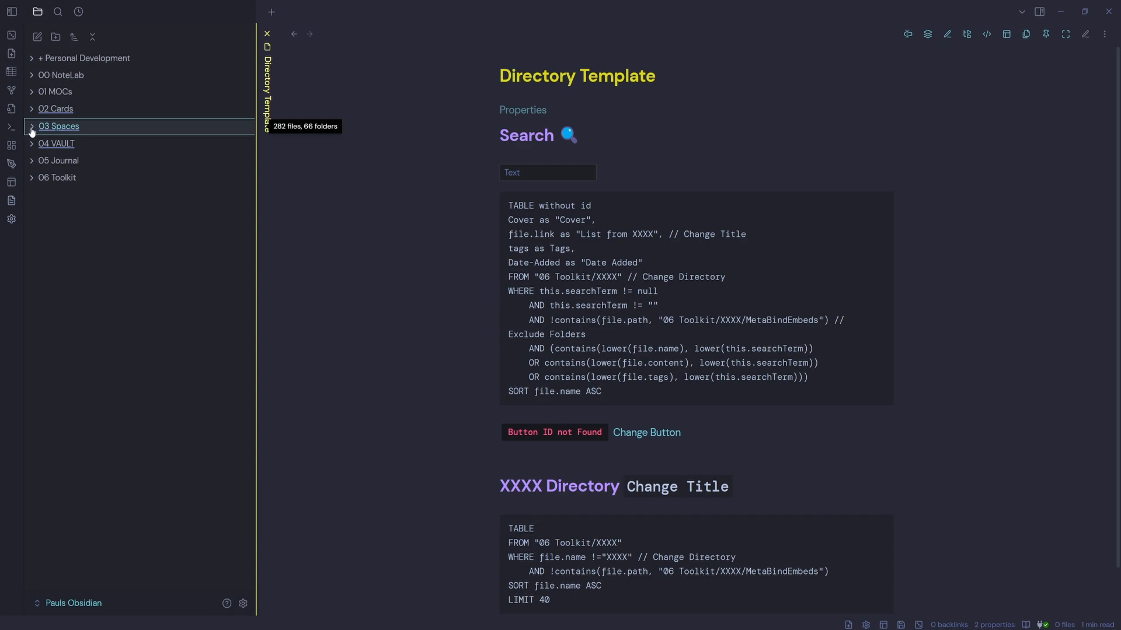
Open the Directory Template in source mode and select the search query's code block.
key(ctrl+o)
click(467, 166)
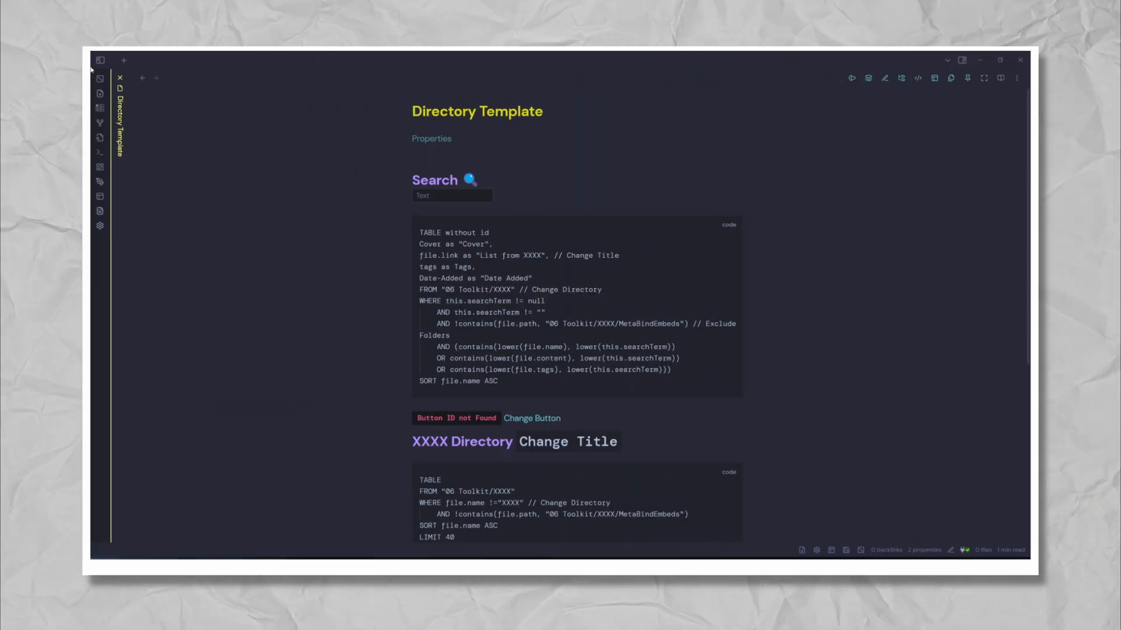
click(131, 193)
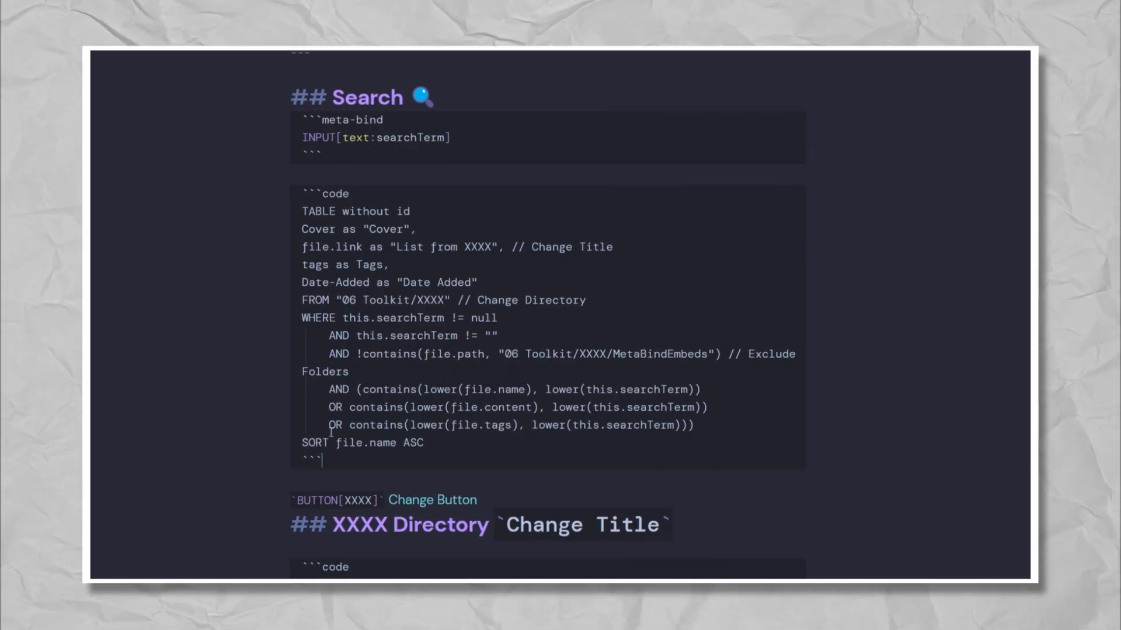
drag(240, 461, 232, 187)
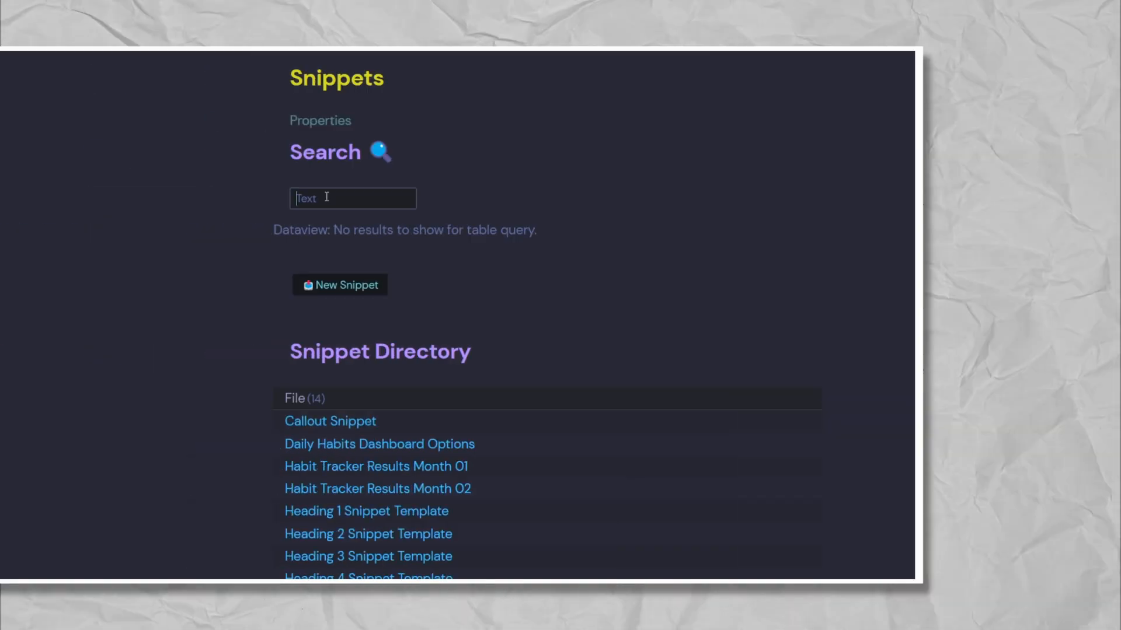
Search the Snippets directory note for "daily".
text(daily)
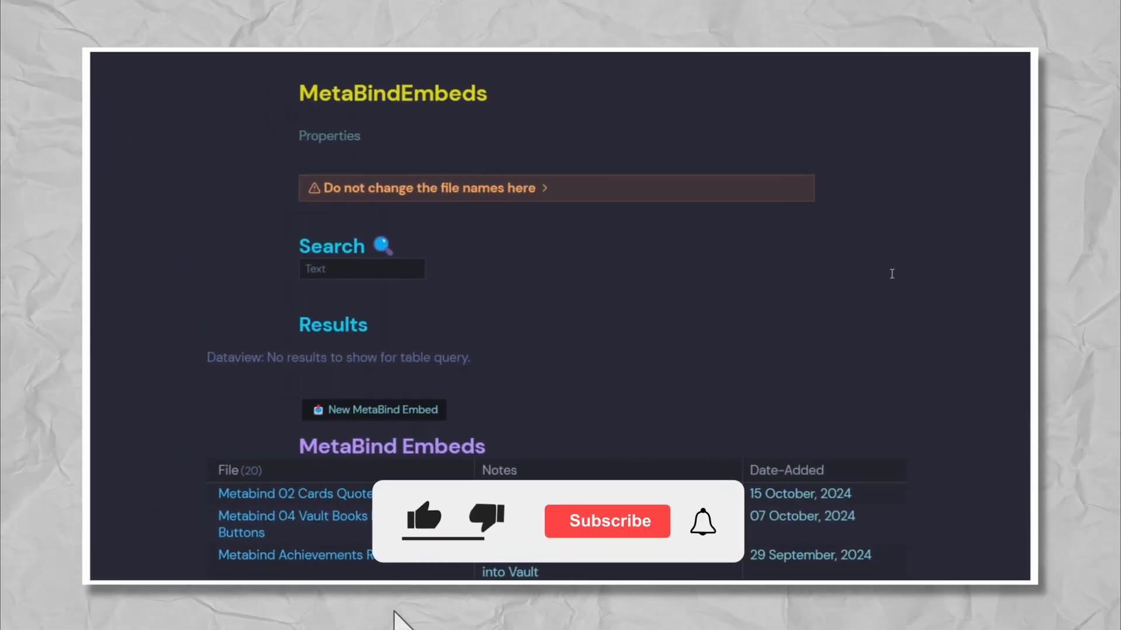
key(ctrl+shift+w)
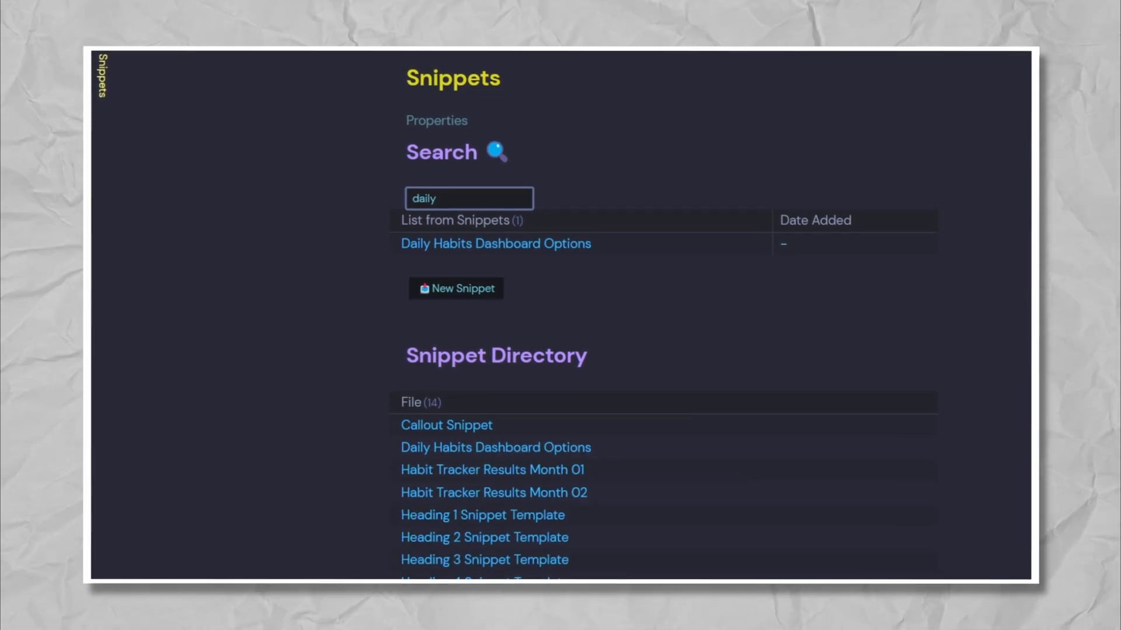
double_click(491, 205)
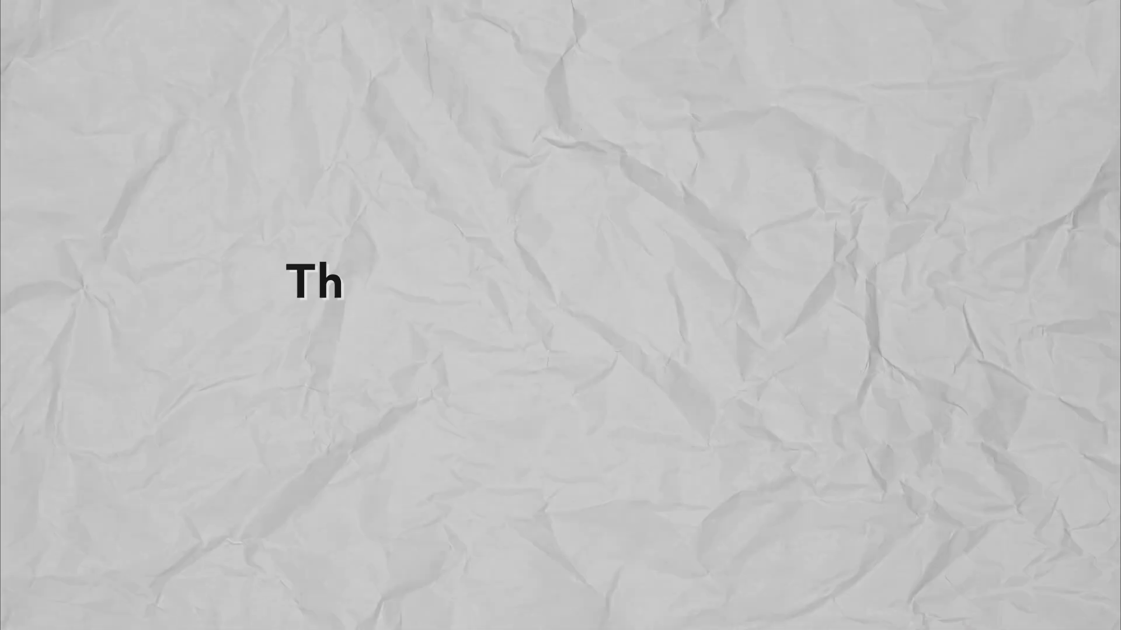